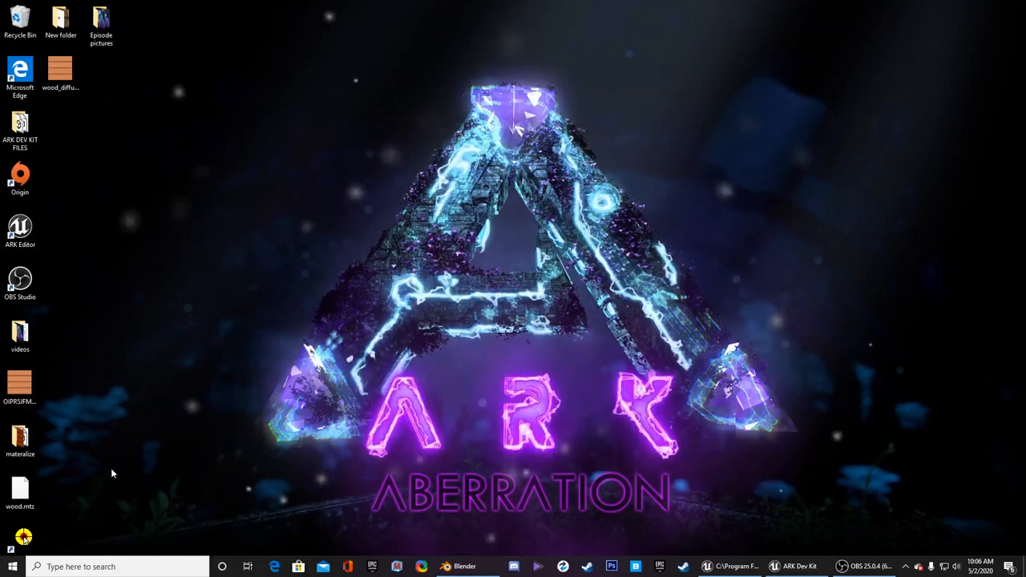
- Switch to Blender, inspect the textured cube and its wood material in the Shading workspace, and return to the Layout workspace
{"action": "mouse_move", "coordinate": [458, 572]}
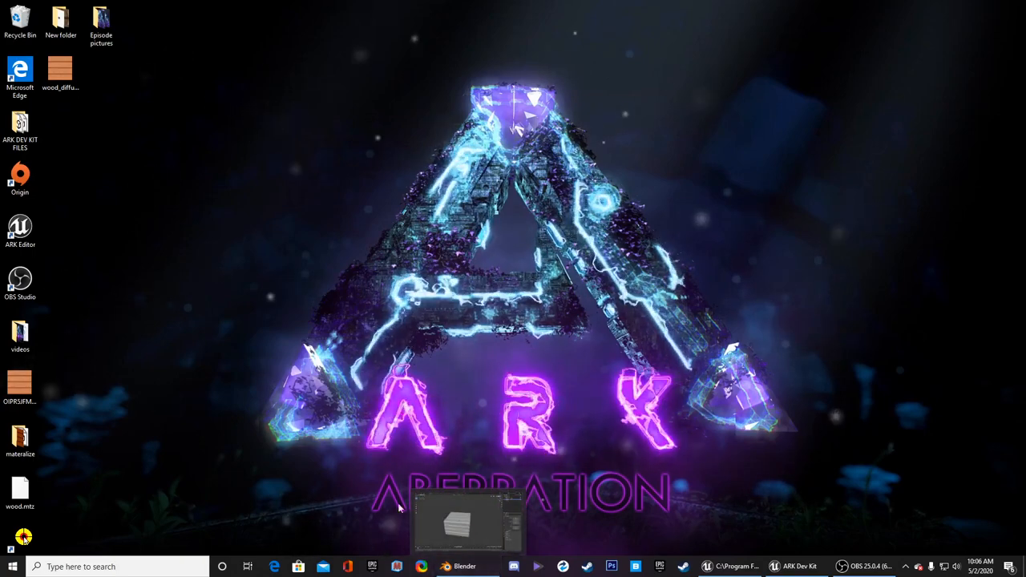
{"action": "left_click", "coordinate": [459, 569]}
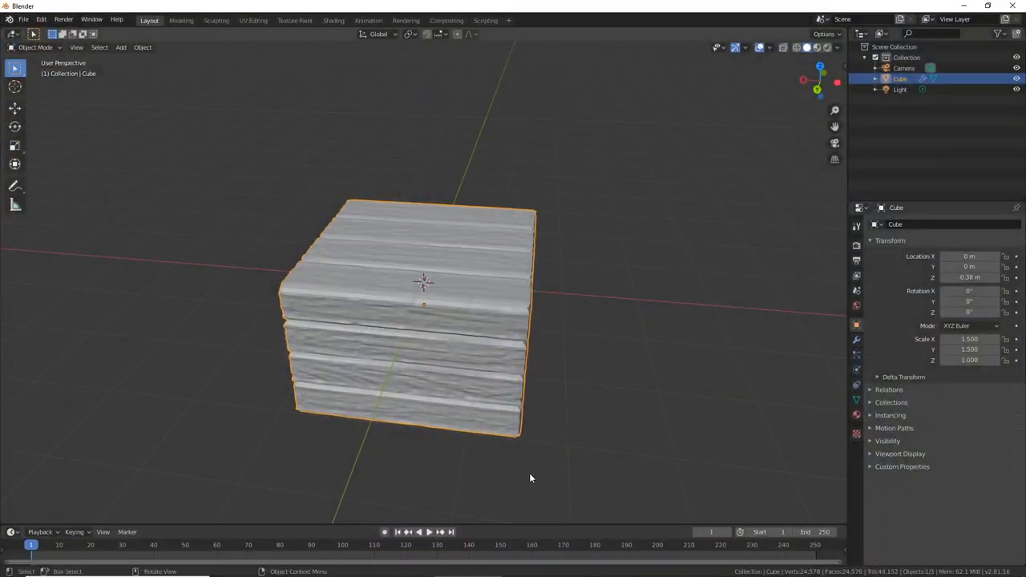
{"action": "left_click", "coordinate": [331, 20]}
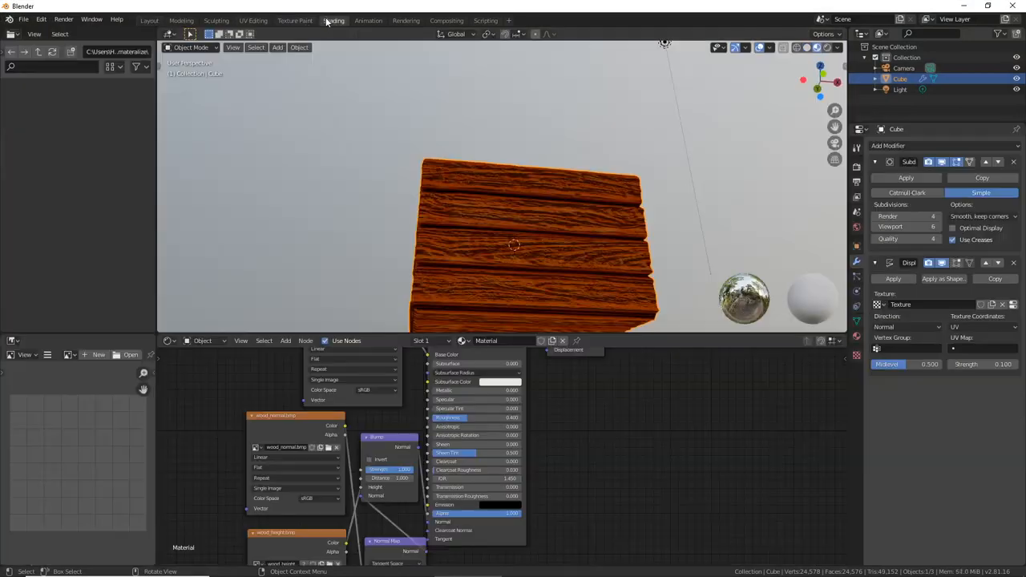
{"action": "left_click", "coordinate": [154, 21]}
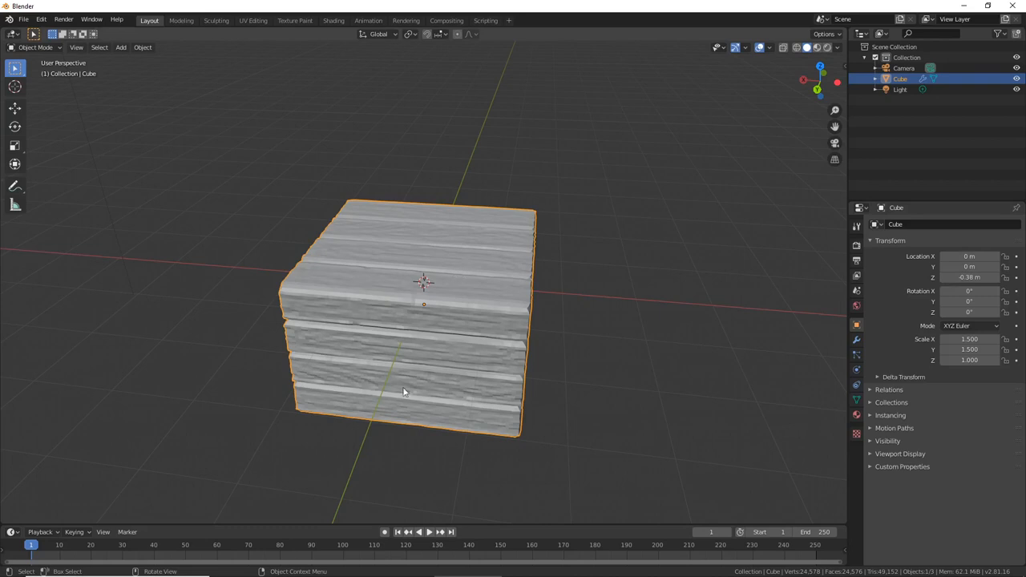
- Check the FBX export dialog and the wood.fbx file in the materalize folder, close the dialog without exporting, and minimise Blender
{"action": "left_click", "coordinate": [24, 22]}
{"action": "mouse_move", "coordinate": [47, 173]}
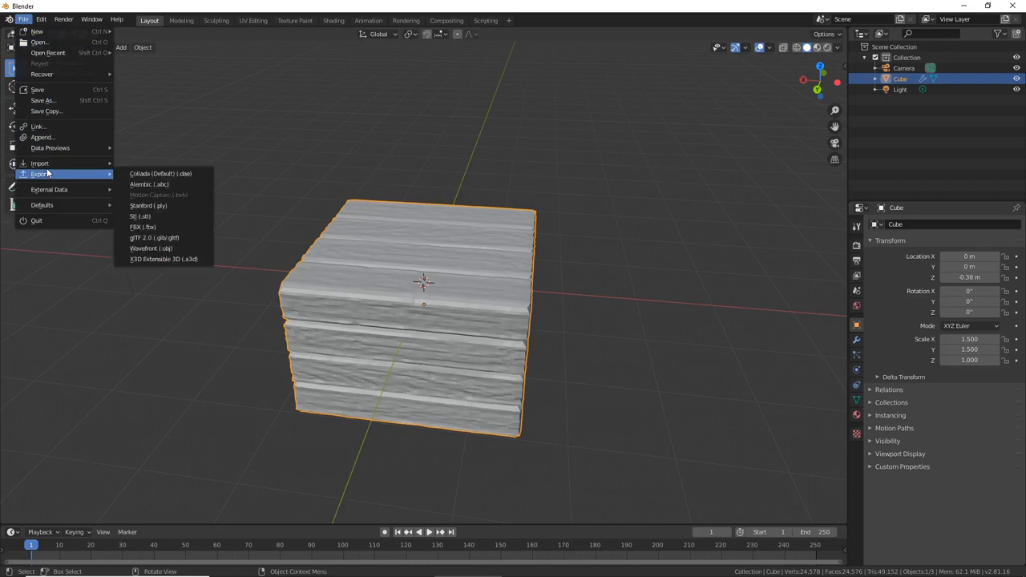
{"action": "left_click", "coordinate": [139, 227]}
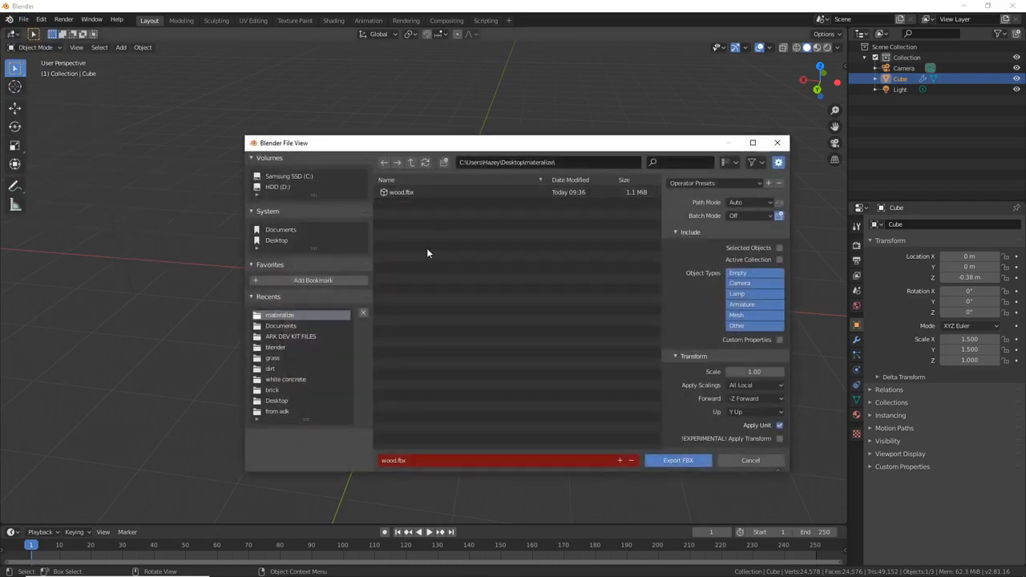
{"action": "left_click", "coordinate": [420, 194]}
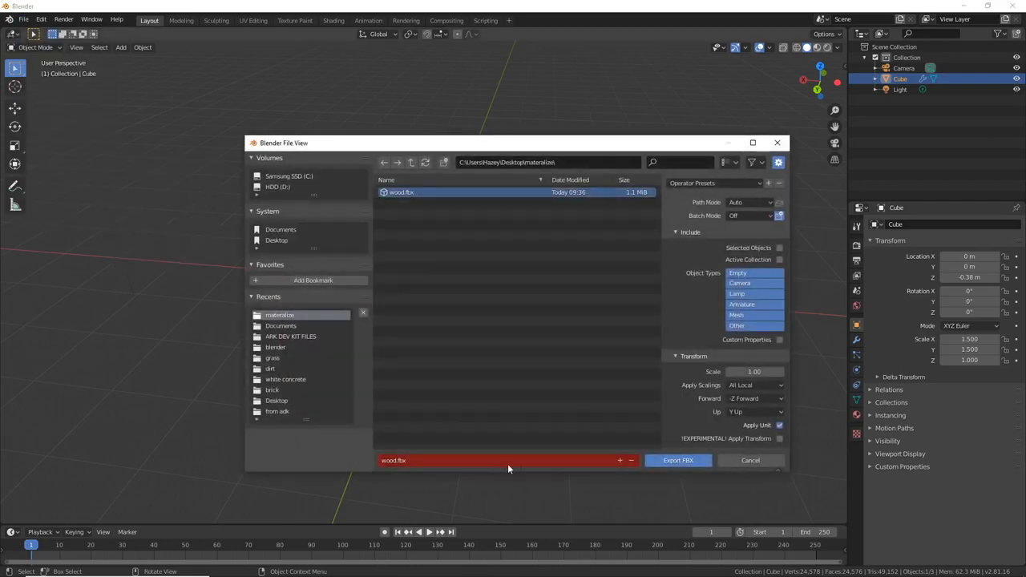
{"action": "left_click", "coordinate": [773, 144]}
{"action": "left_click", "coordinate": [967, 6]}
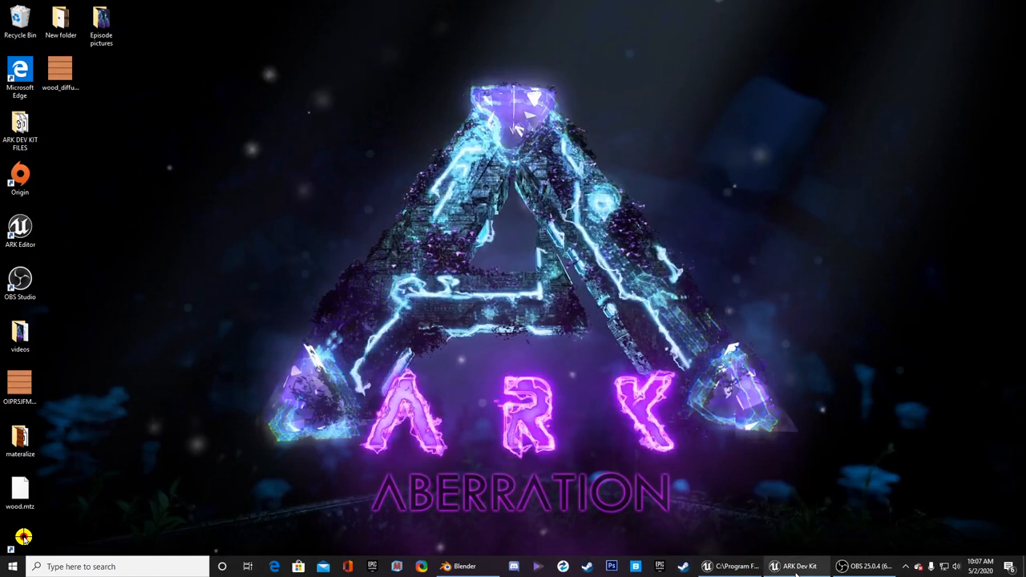
- Switch to the ARK Dev Kit and open the wood folder inside the tm mod's foundation folder
{"action": "left_click", "coordinate": [766, 568]}
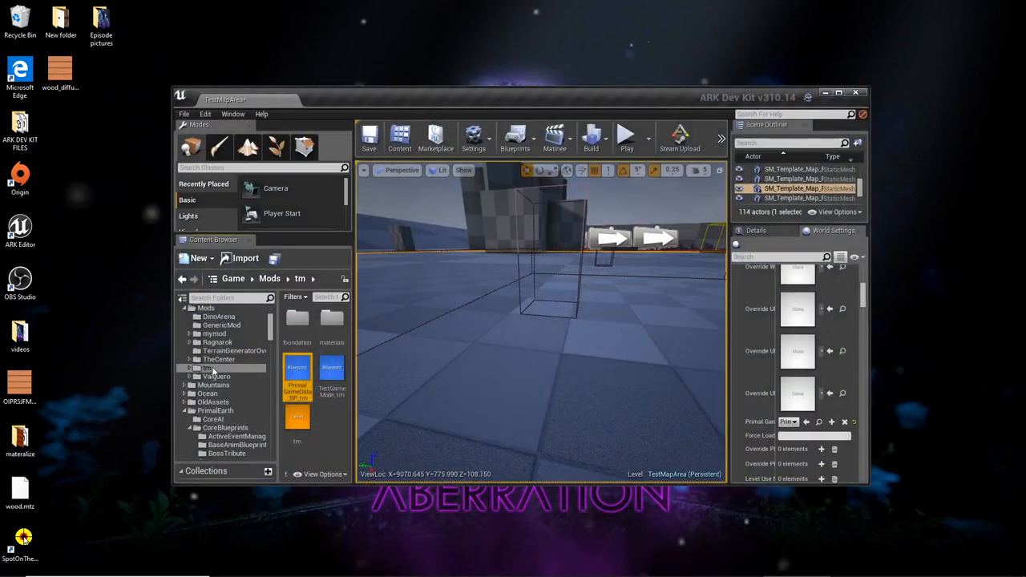
{"action": "left_click", "coordinate": [325, 429]}
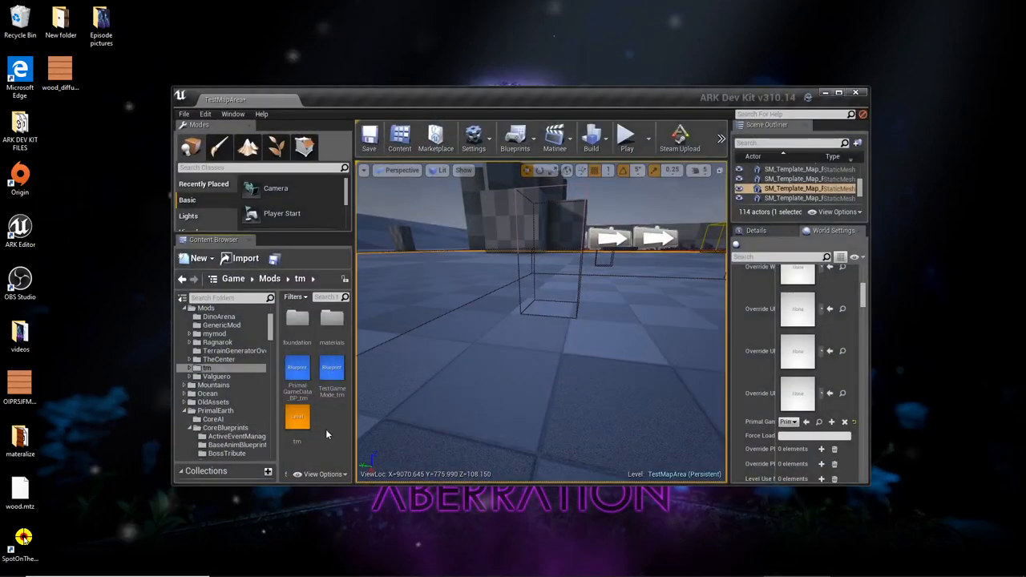
{"action": "double_click", "coordinate": [295, 329]}
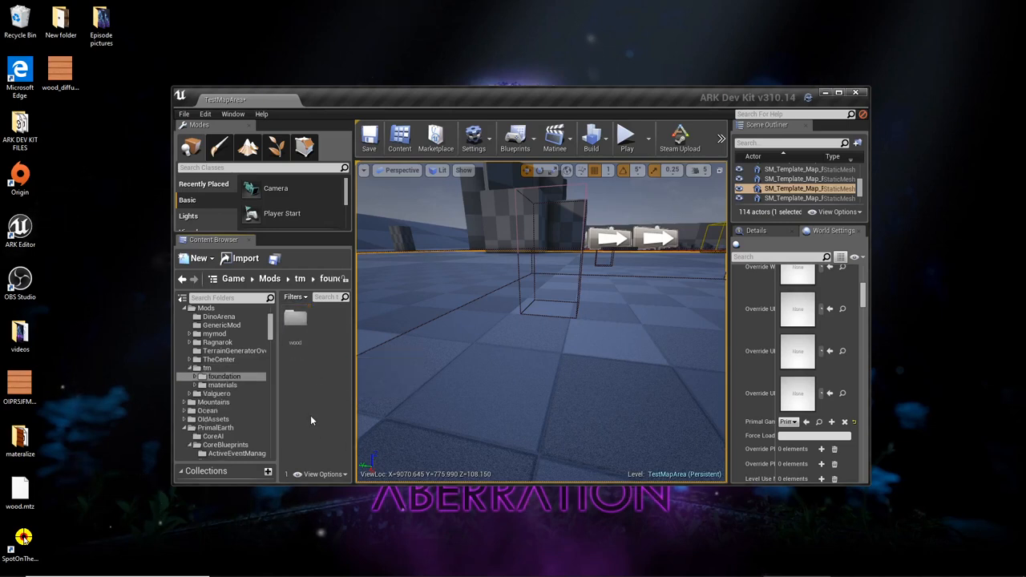
{"action": "double_click", "coordinate": [296, 325]}
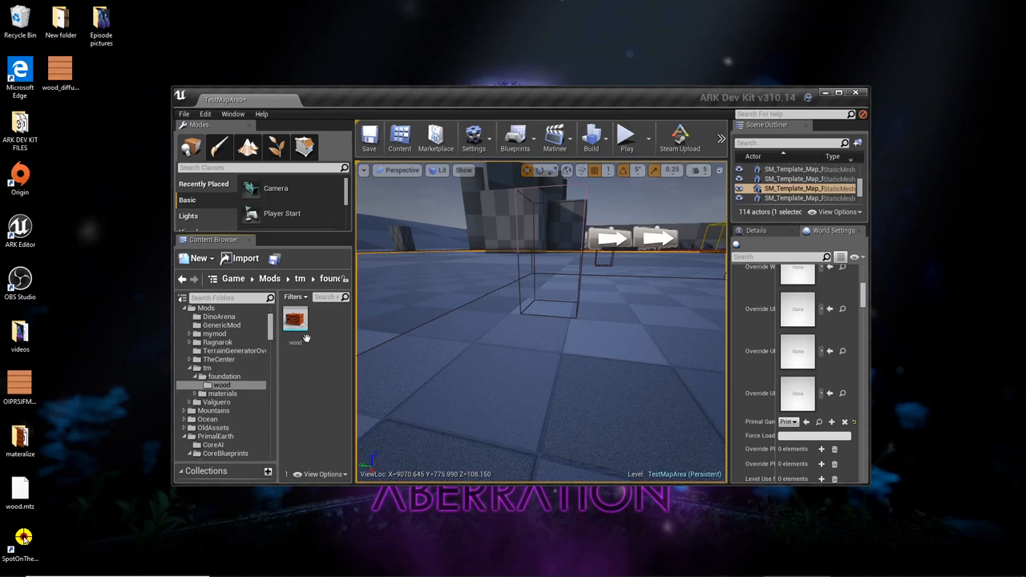
- Try placing the wood mesh on the floor of the test map level
{"action": "mouse_move", "coordinate": [299, 324]}
{"action": "scroll", "coordinate": [247, 372], "scroll_direction": "up", "scroll_amount": 5}
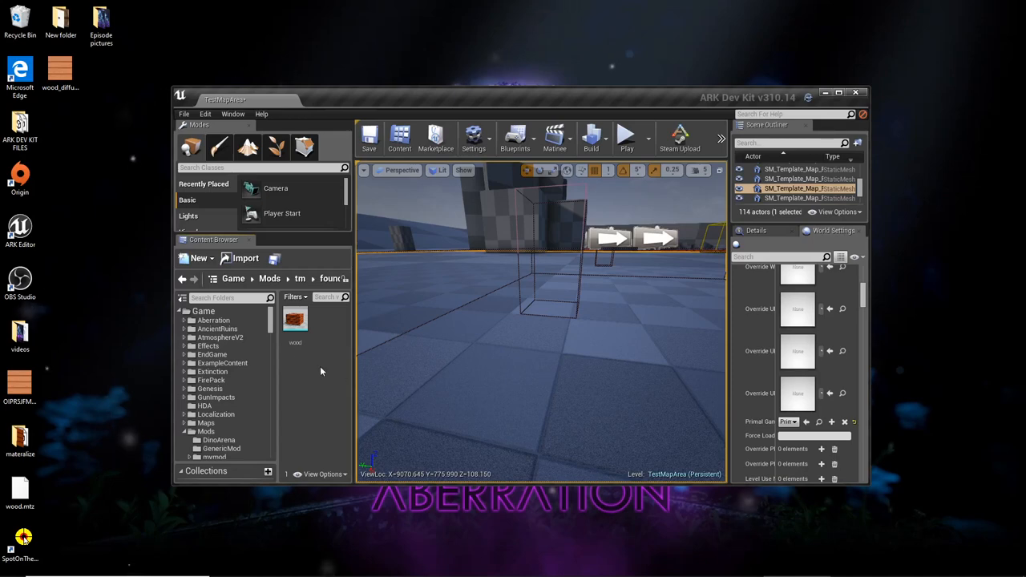
{"action": "left_click_drag", "start_coordinate": [295, 320], "coordinate": [506, 276]}
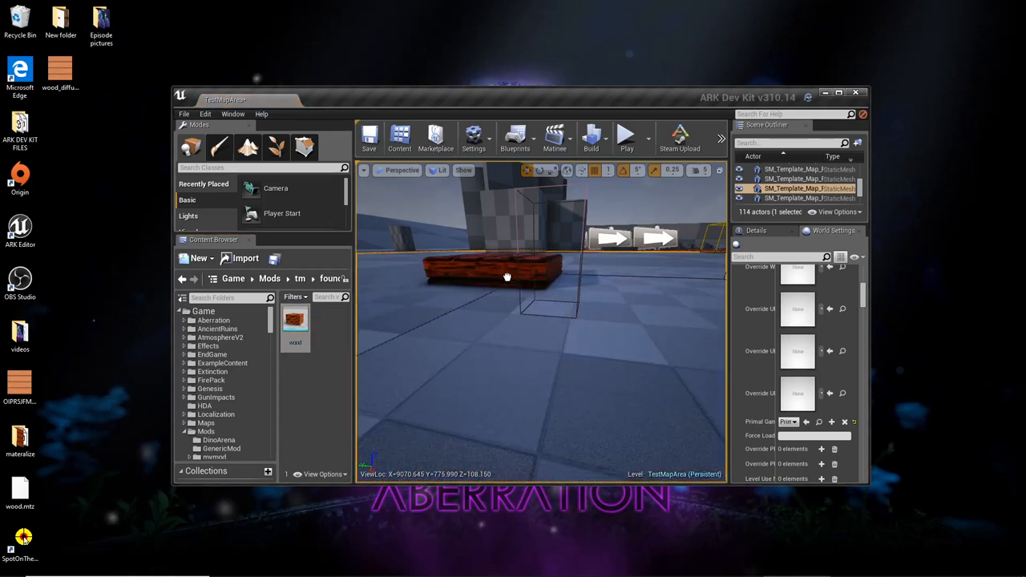
{"action": "scroll", "coordinate": [479, 272], "scroll_direction": "up", "scroll_amount": 10}
{"action": "left_click_drag", "start_coordinate": [423, 353], "coordinate": [297, 358]}
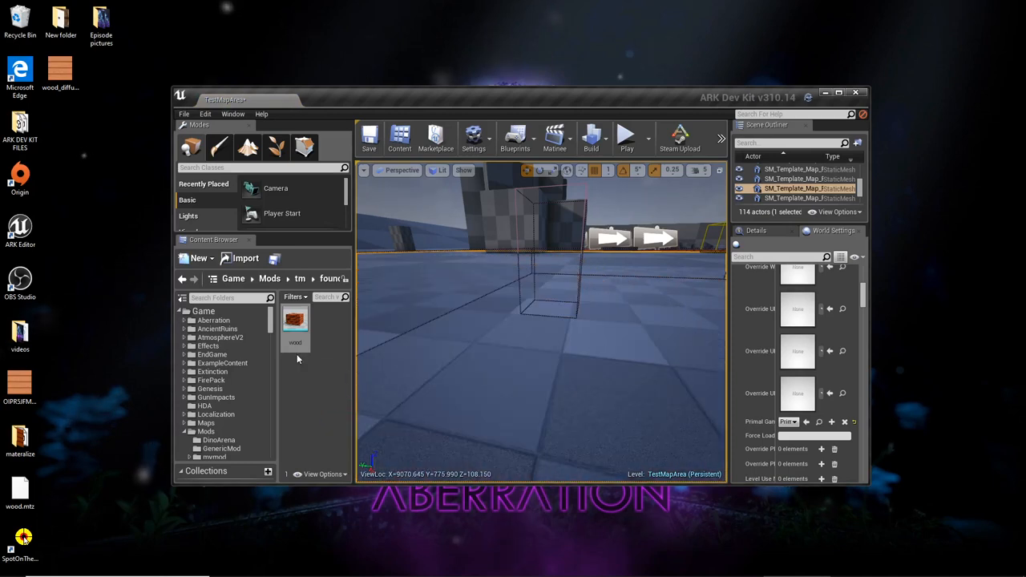
- Maximise the editor and search all Game content for "wood floor" to find the WoodFloor_Model static mesh
{"action": "left_click", "coordinate": [214, 312]}
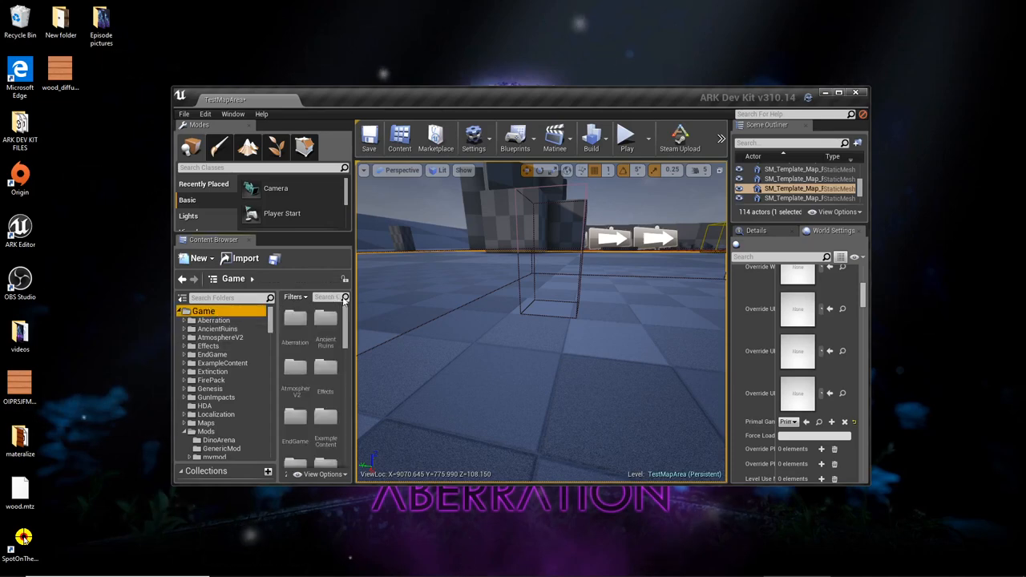
{"action": "left_click", "coordinate": [838, 93]}
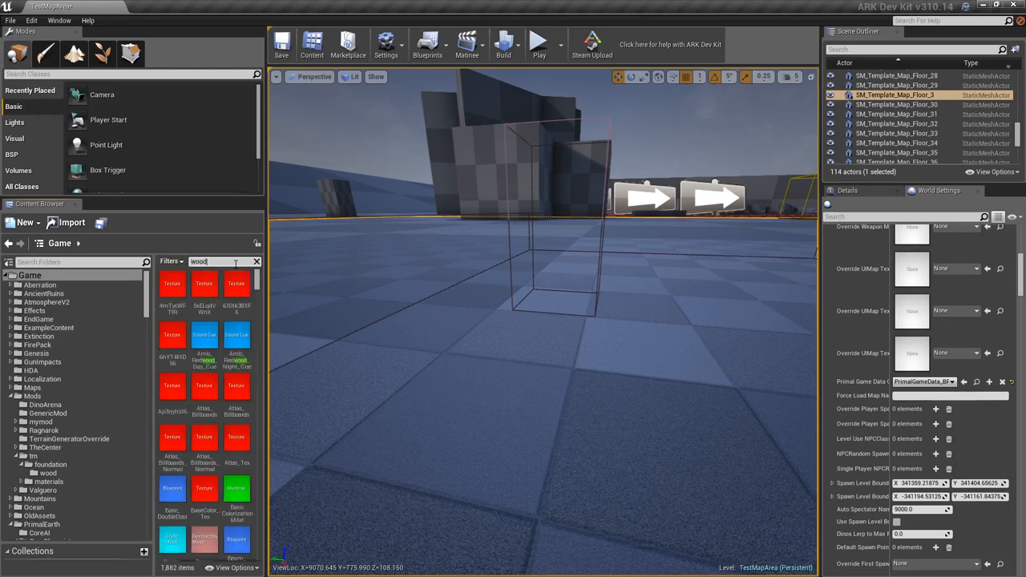
{"action": "type", "text": "floor"}
{"action": "scroll", "coordinate": [240, 409], "scroll_direction": "down", "scroll_amount": 1}
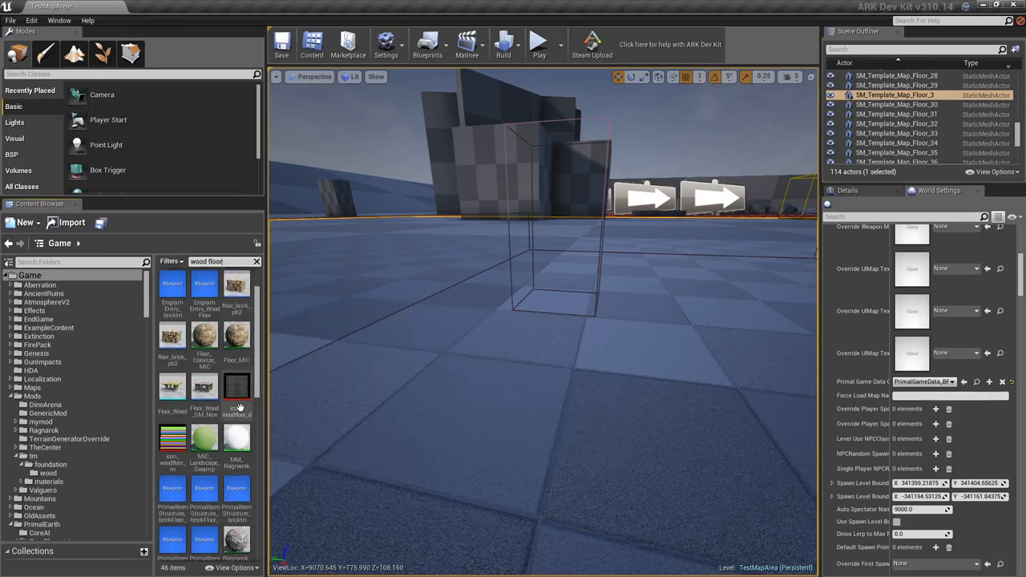
{"action": "scroll", "coordinate": [237, 448], "scroll_direction": "down", "scroll_amount": 2}
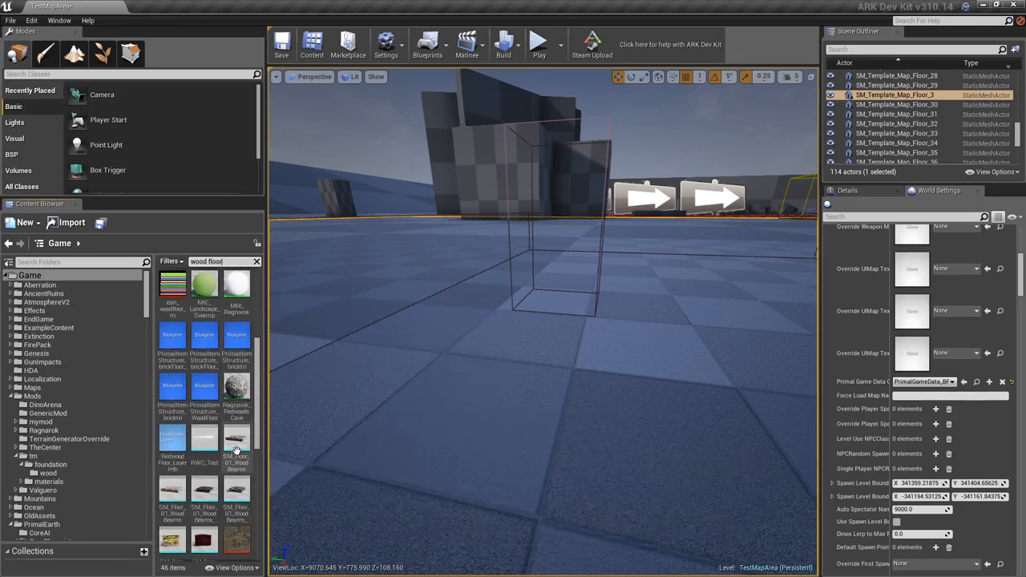
{"action": "scroll", "coordinate": [236, 451], "scroll_direction": "down", "scroll_amount": 5}
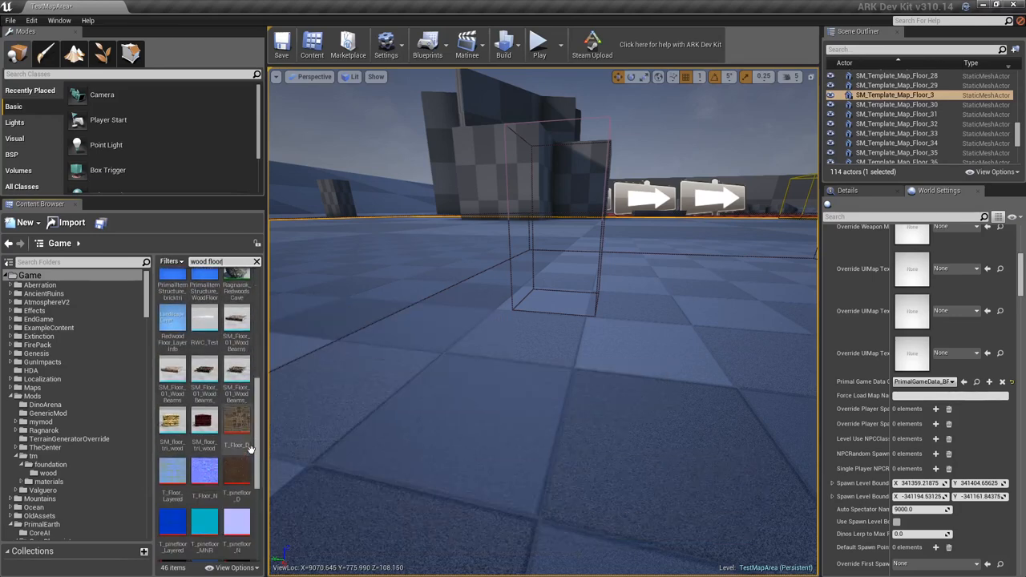
{"action": "scroll", "coordinate": [250, 449], "scroll_direction": "down", "scroll_amount": 3}
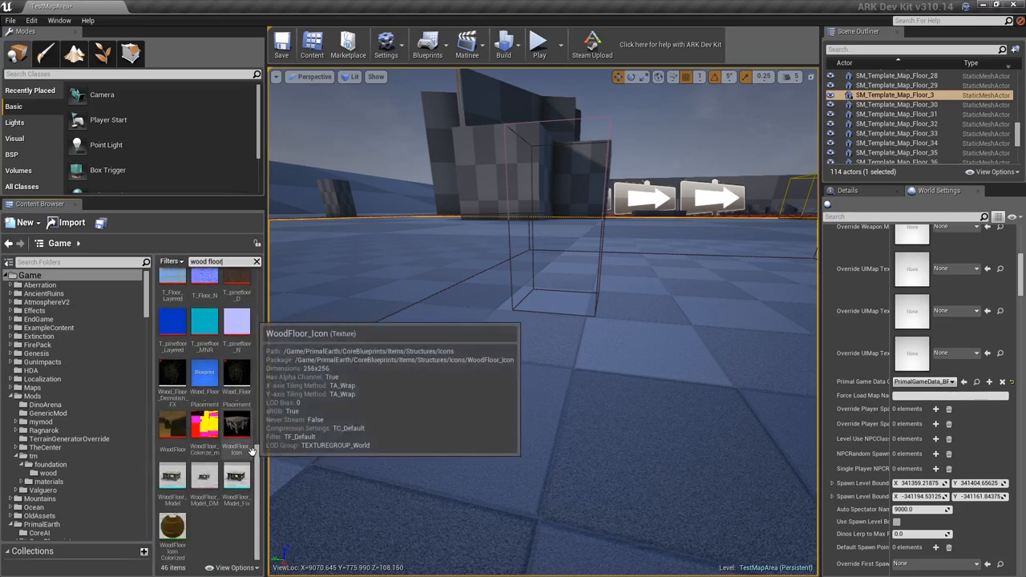
- Open the Reference Viewer for WoodFloor_Model and examine the assets on both sides of its reference graph
{"action": "right_click", "coordinate": [182, 497]}
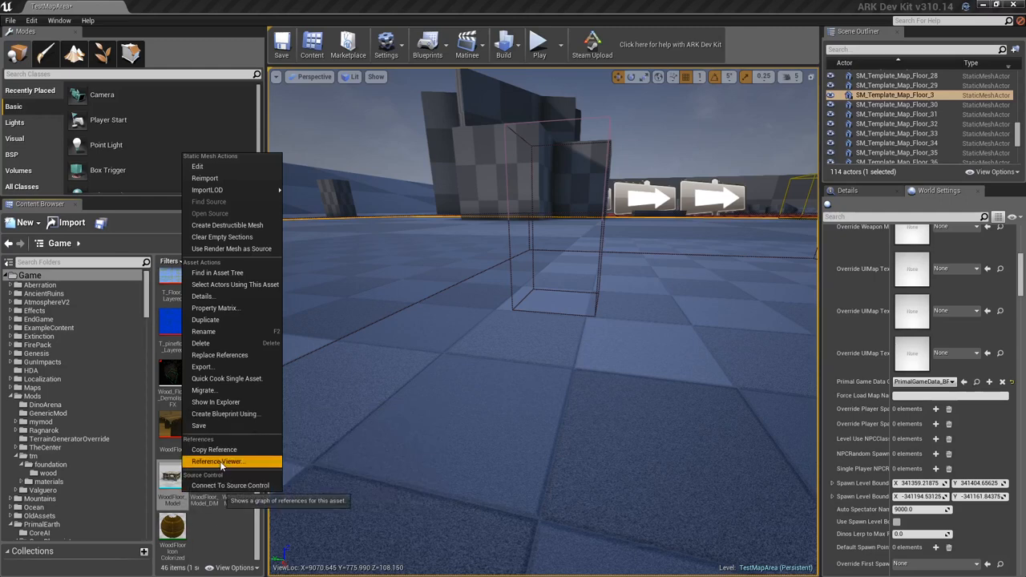
{"action": "left_click", "coordinate": [220, 461]}
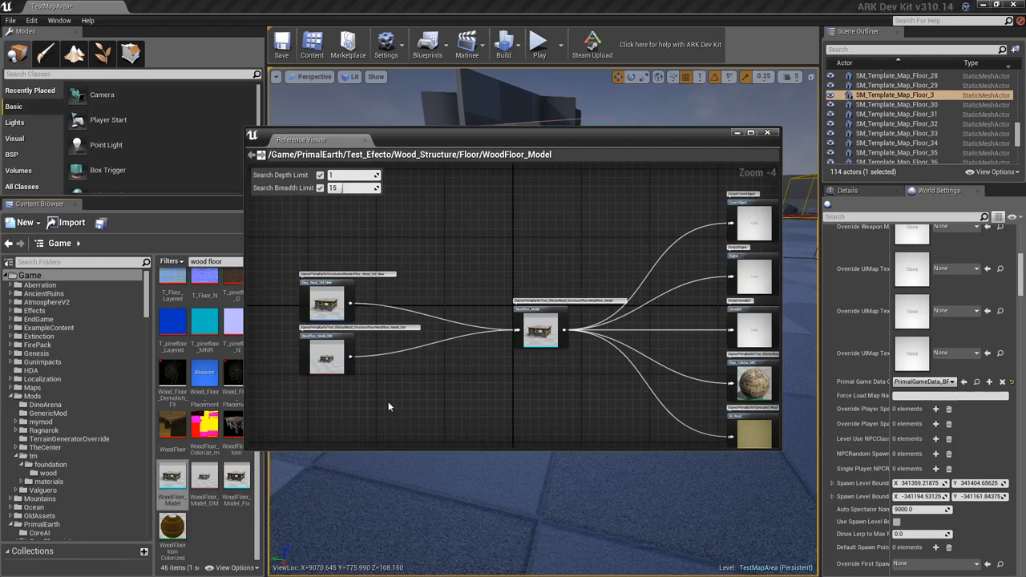
{"action": "right_click_drag", "start_coordinate": [415, 401], "coordinate": [341, 398]}
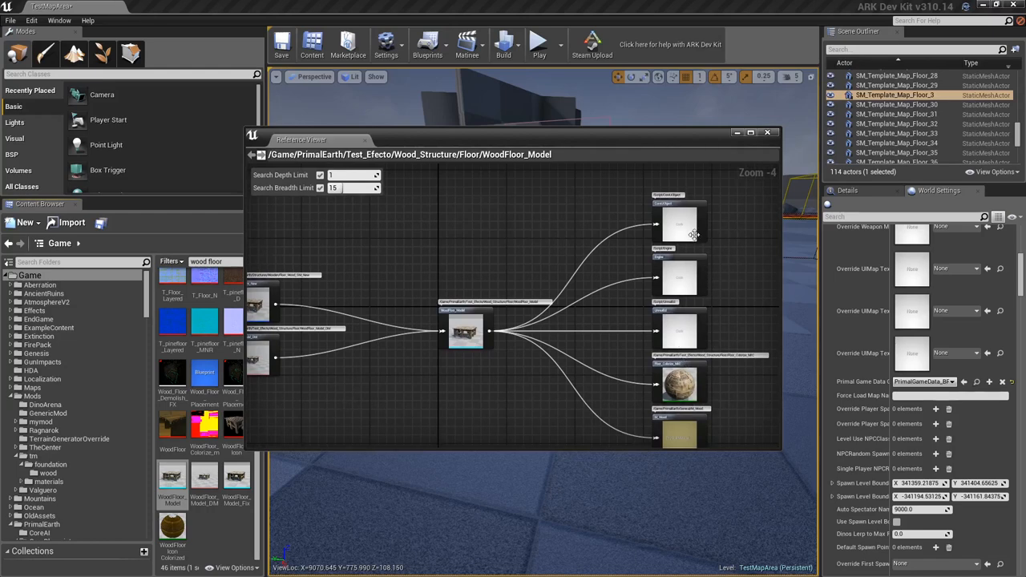
{"action": "right_click_drag", "start_coordinate": [541, 339], "coordinate": [531, 383]}
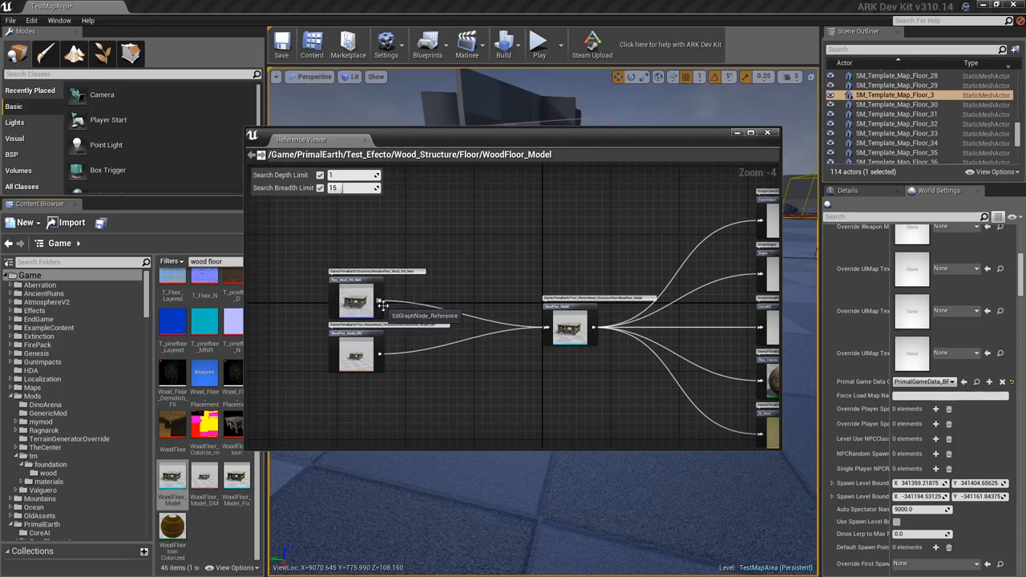
- Locate the referencing Floor_Wood_SM_New asset in the Content Browser from the reference graph, and minimise the Reference Viewer
{"action": "right_click", "coordinate": [343, 308]}
{"action": "left_click", "coordinate": [361, 314]}
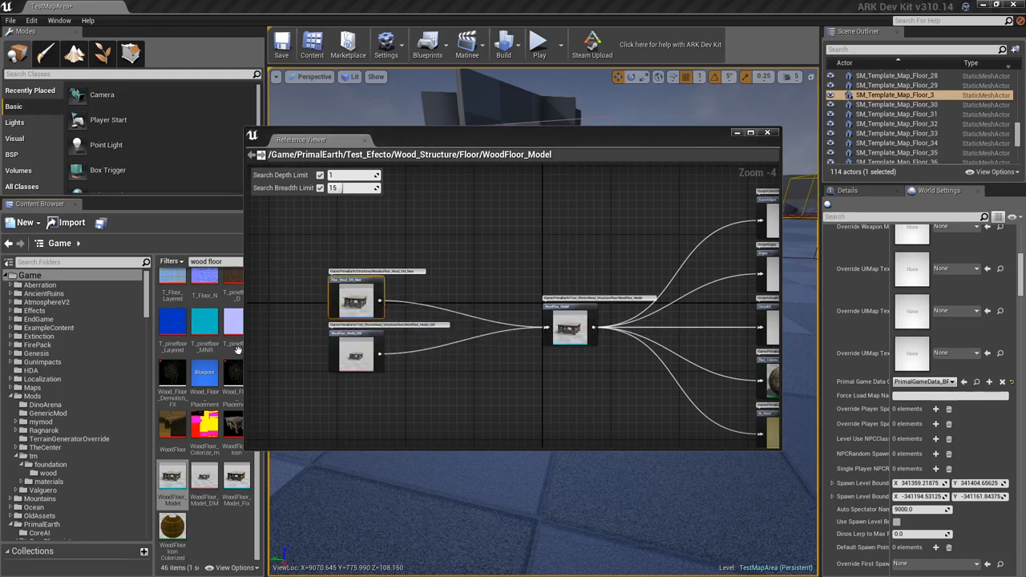
{"action": "scroll", "coordinate": [84, 414], "scroll_direction": "up", "scroll_amount": 2}
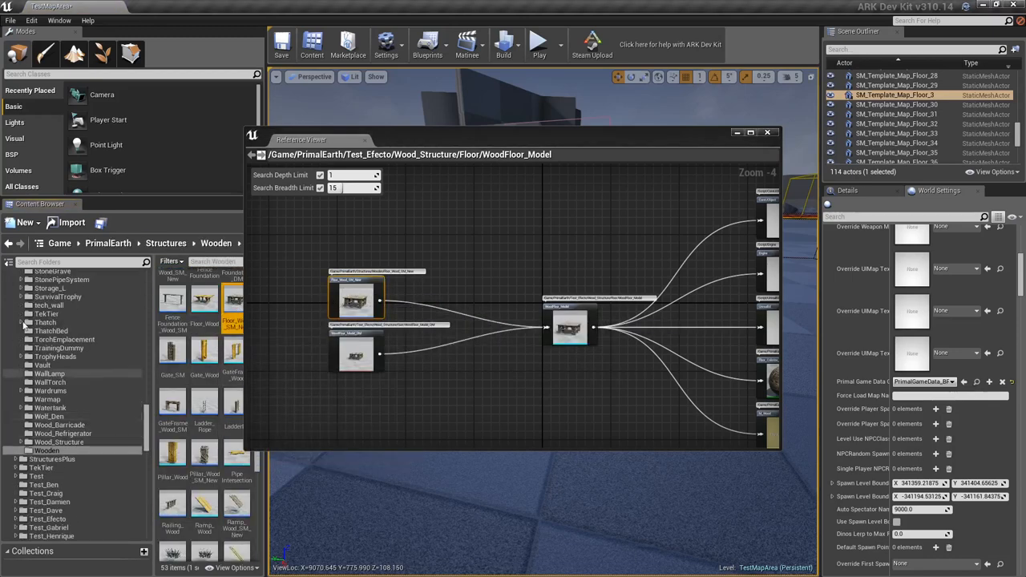
{"action": "left_click", "coordinate": [737, 133]}
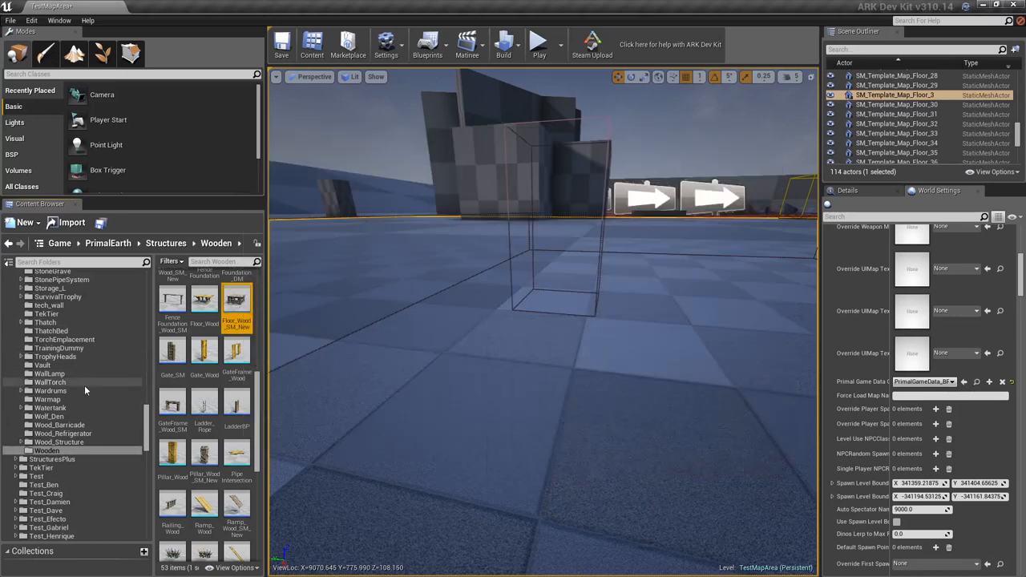
- Return to the wood folder under Mods, tm, foundation in the Content Browser
{"action": "scroll", "coordinate": [97, 435], "scroll_direction": "up", "scroll_amount": 8}
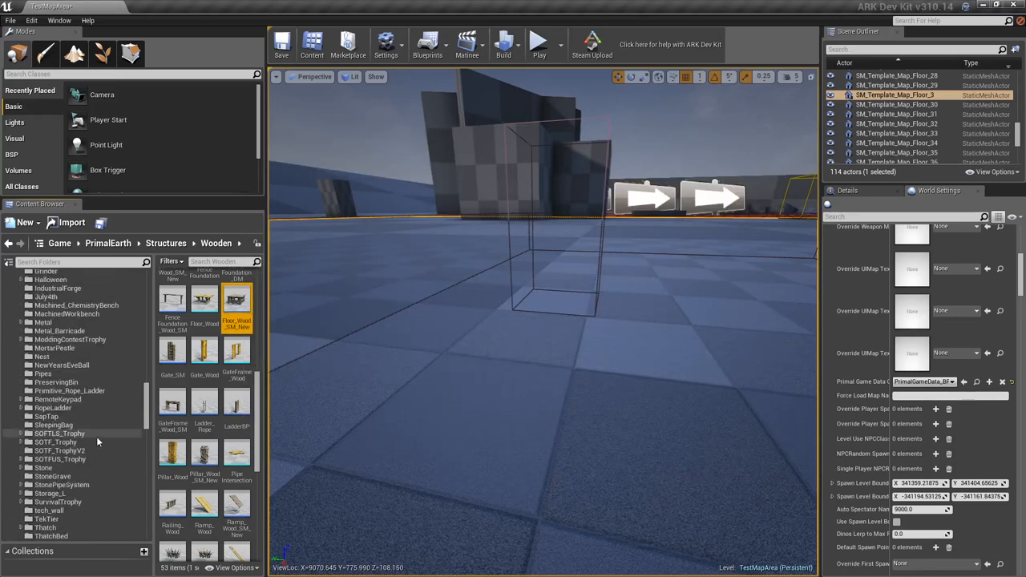
{"action": "scroll", "coordinate": [97, 441], "scroll_direction": "up", "scroll_amount": 10}
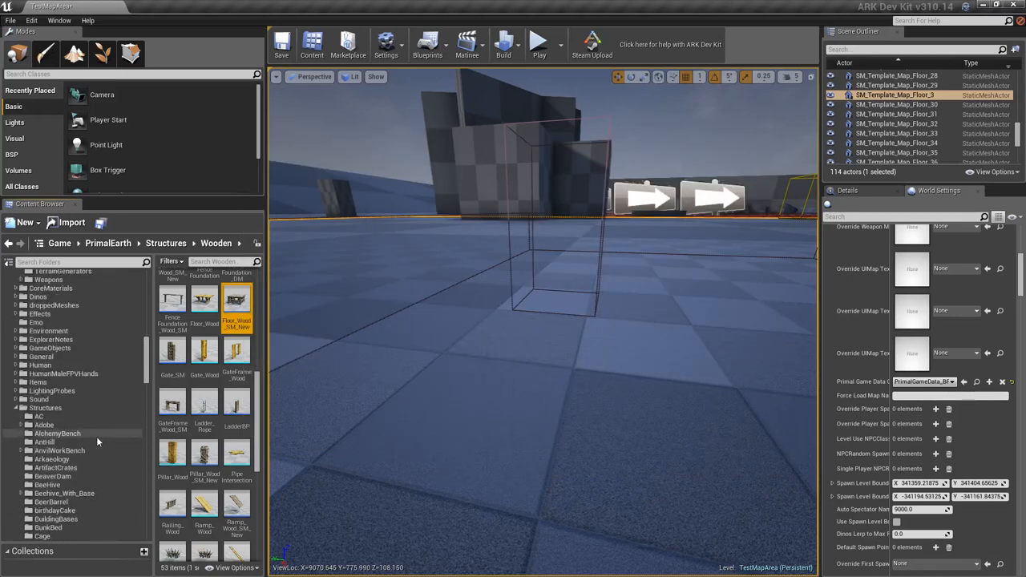
{"action": "scroll", "coordinate": [96, 436], "scroll_direction": "up", "scroll_amount": 5}
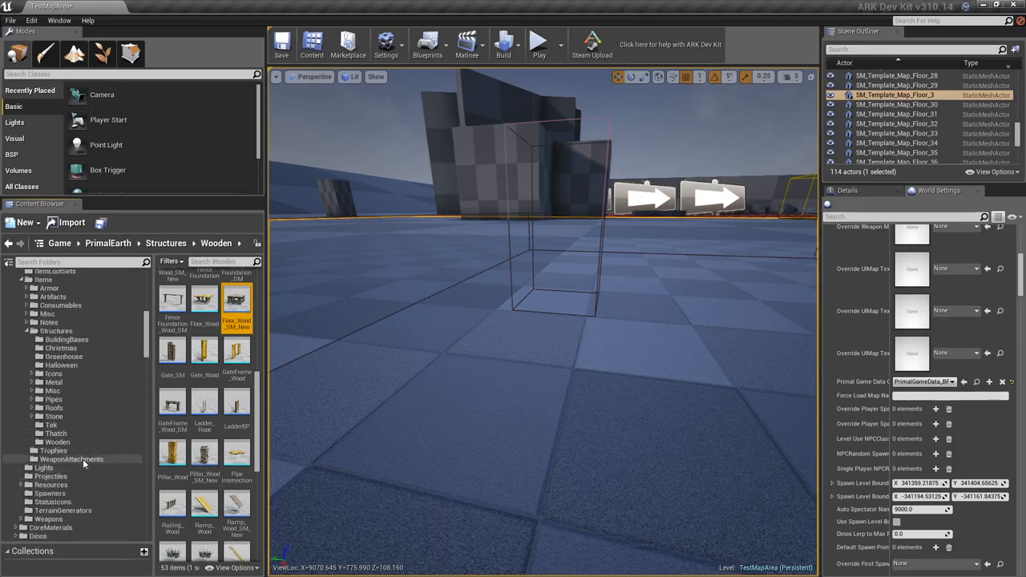
{"action": "scroll", "coordinate": [74, 433], "scroll_direction": "up", "scroll_amount": 10}
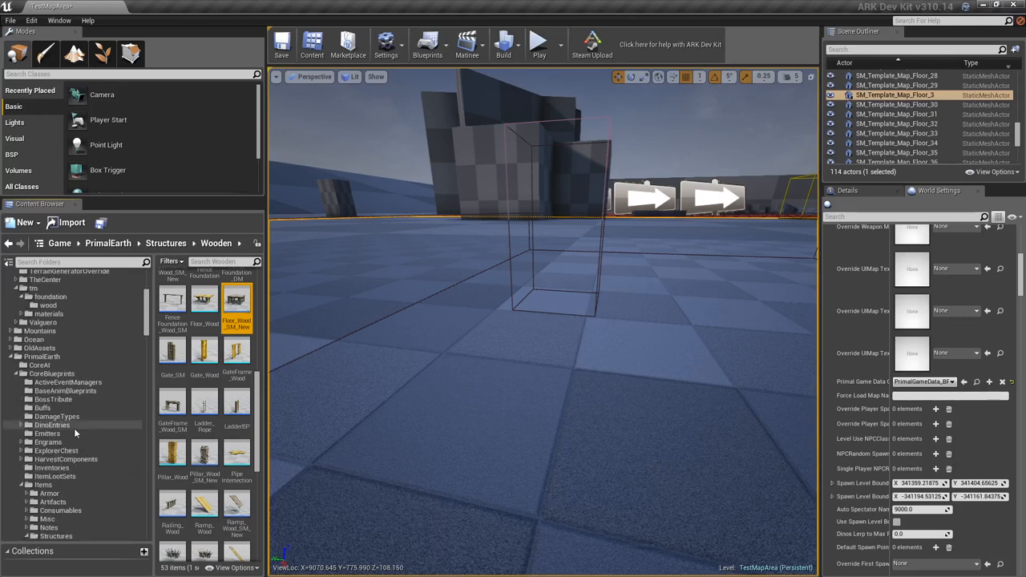
{"action": "left_click", "coordinate": [48, 357]}
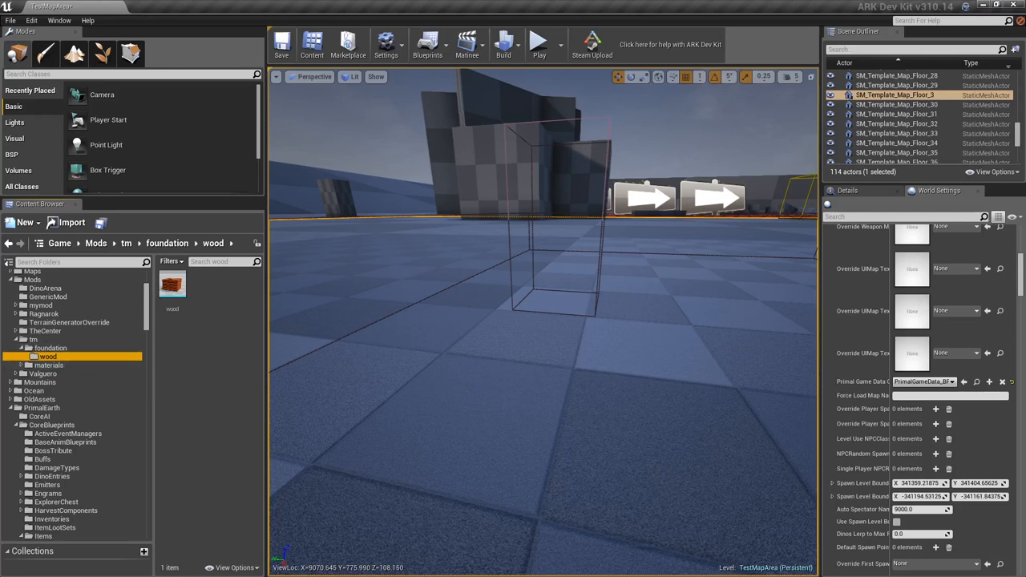
- Restore the editor to a smaller window, reopen the Reference Viewer and locate Floor_Wood_SM_New in the Content Browser from its graph
{"action": "left_click", "coordinate": [998, 7]}
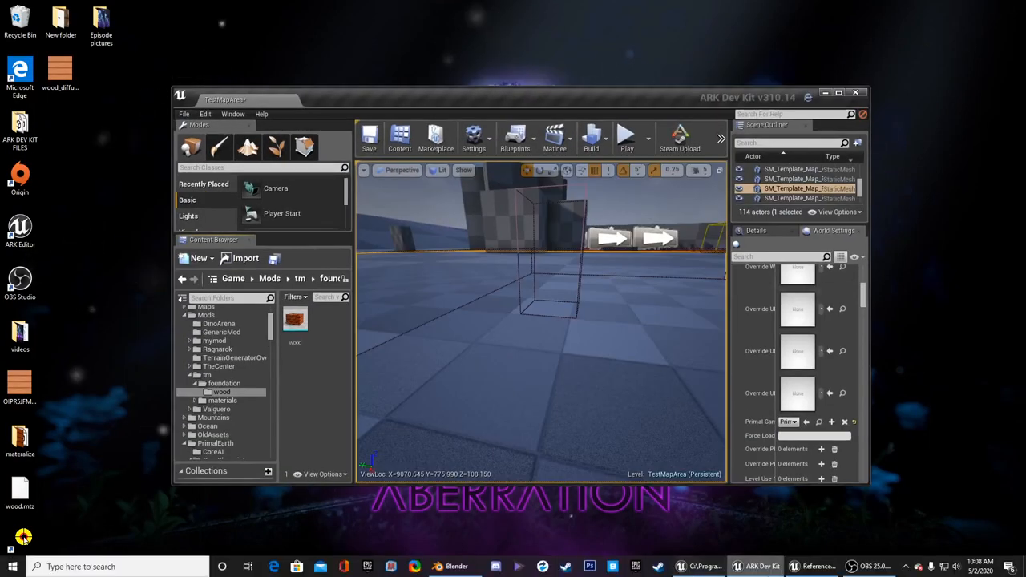
{"action": "left_click", "coordinate": [814, 566]}
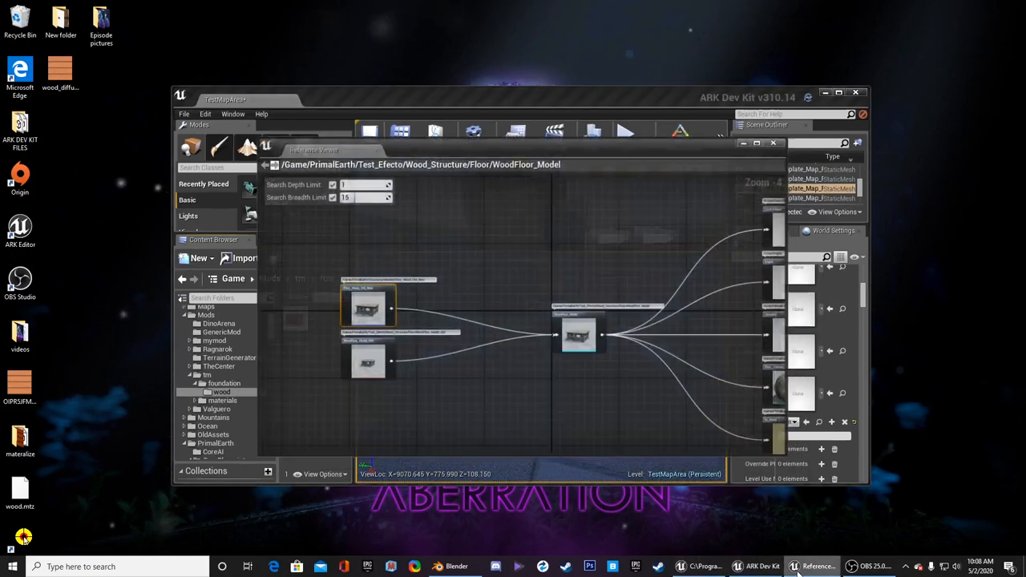
{"action": "right_click", "coordinate": [581, 339]}
{"action": "left_click", "coordinate": [360, 298]}
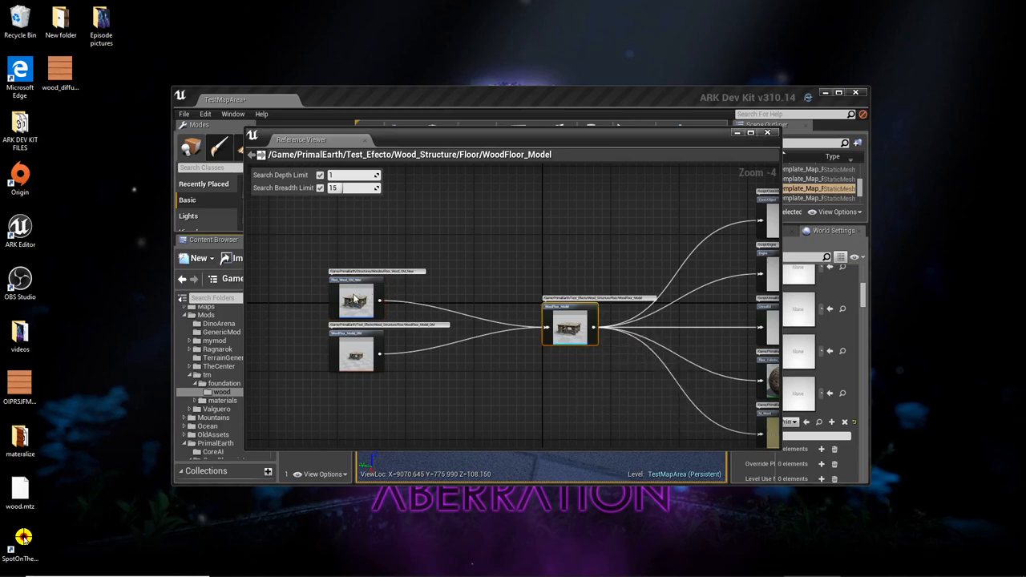
{"action": "right_click", "coordinate": [358, 296]}
{"action": "left_click", "coordinate": [378, 301]}
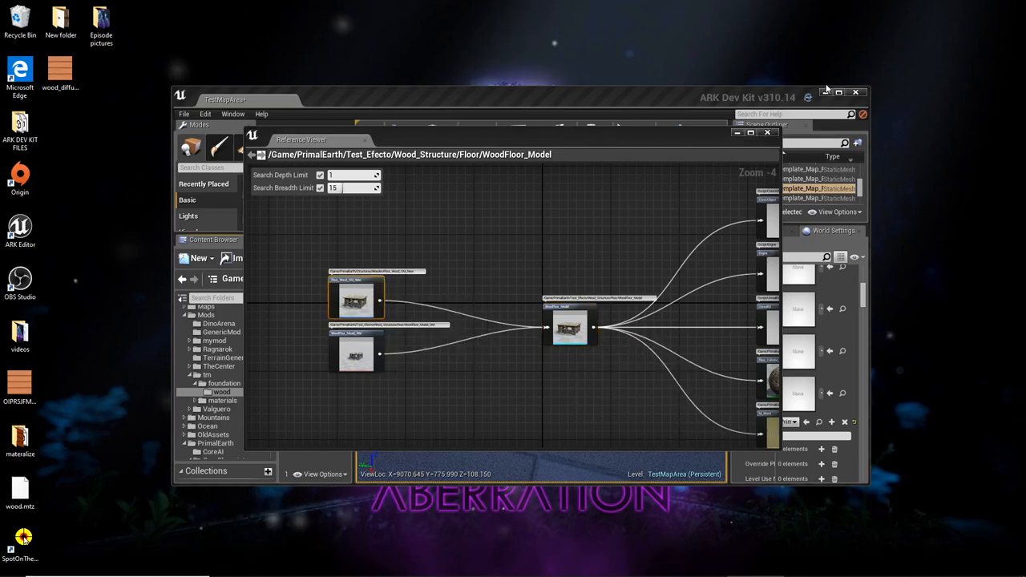
{"action": "left_click", "coordinate": [738, 134]}
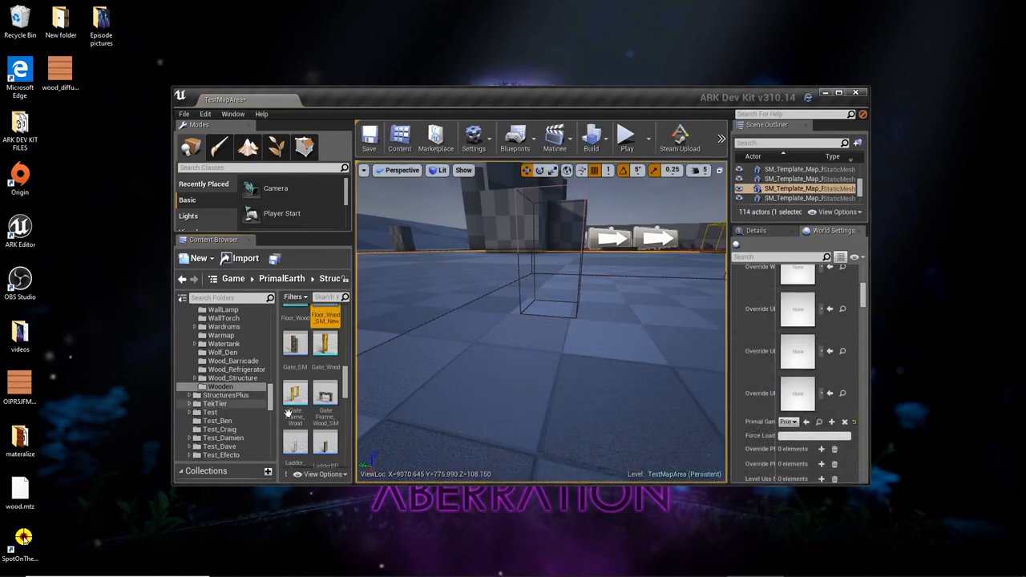
- Copy Floor_Wood_SM_New from the game's Wooden structures folder into the wood folder under Mods, tm, foundation
{"action": "scroll", "coordinate": [222, 412], "scroll_direction": "up", "scroll_amount": 4}
{"action": "scroll", "coordinate": [321, 360], "scroll_direction": "up", "scroll_amount": 2}
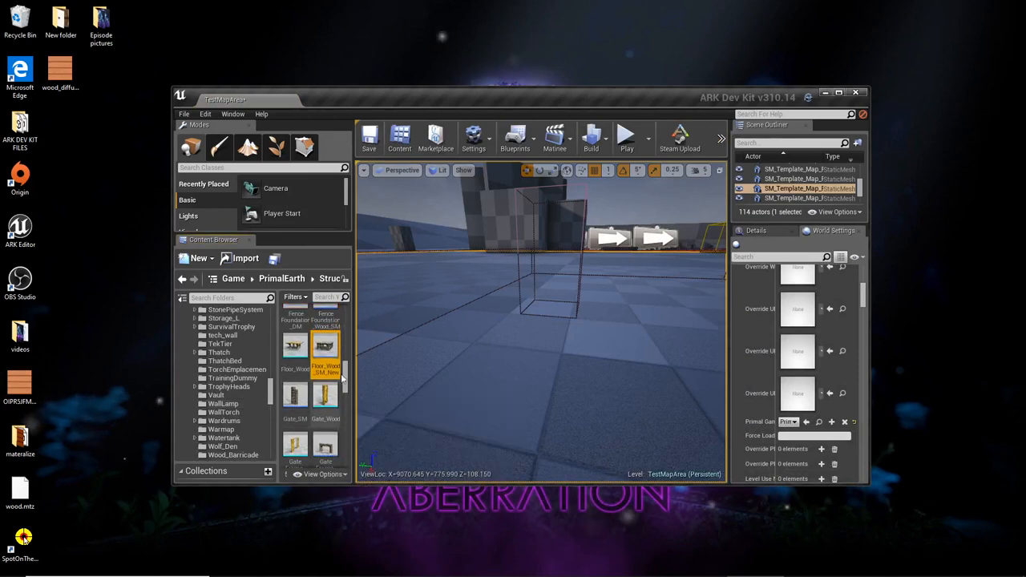
{"action": "left_click_drag", "start_coordinate": [324, 346], "coordinate": [221, 370]}
{"action": "scroll", "coordinate": [218, 378], "scroll_direction": "up", "scroll_amount": 20}
{"action": "scroll", "coordinate": [221, 377], "scroll_direction": "up", "scroll_amount": 20}
{"action": "scroll", "coordinate": [221, 378], "scroll_direction": "up", "scroll_amount": 10}
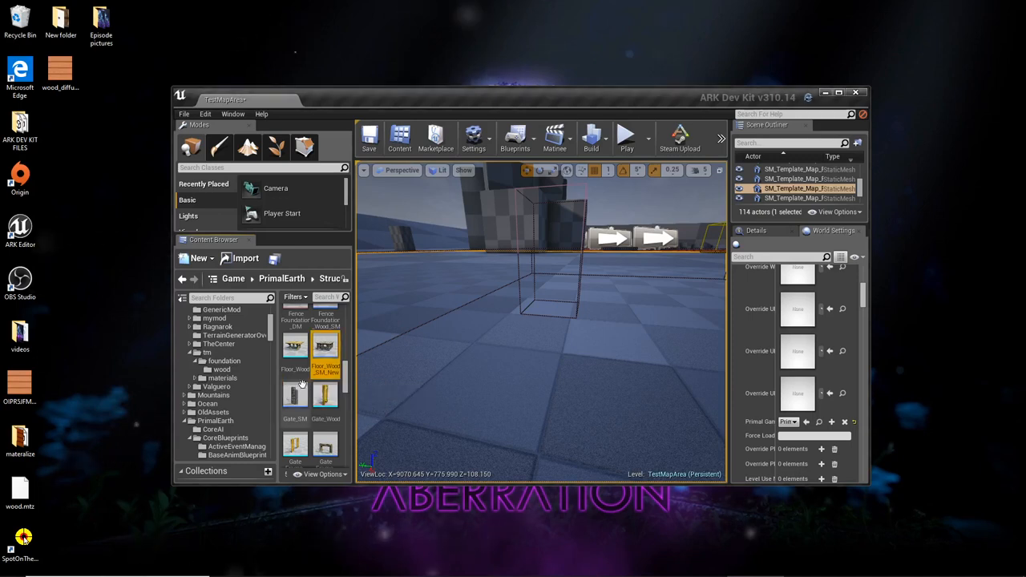
- Open the Reference Viewer for the original Floor_Wood_SM_New and examine the assets on both sides of its graph
{"action": "scroll", "coordinate": [321, 397], "scroll_direction": "up", "scroll_amount": 3}
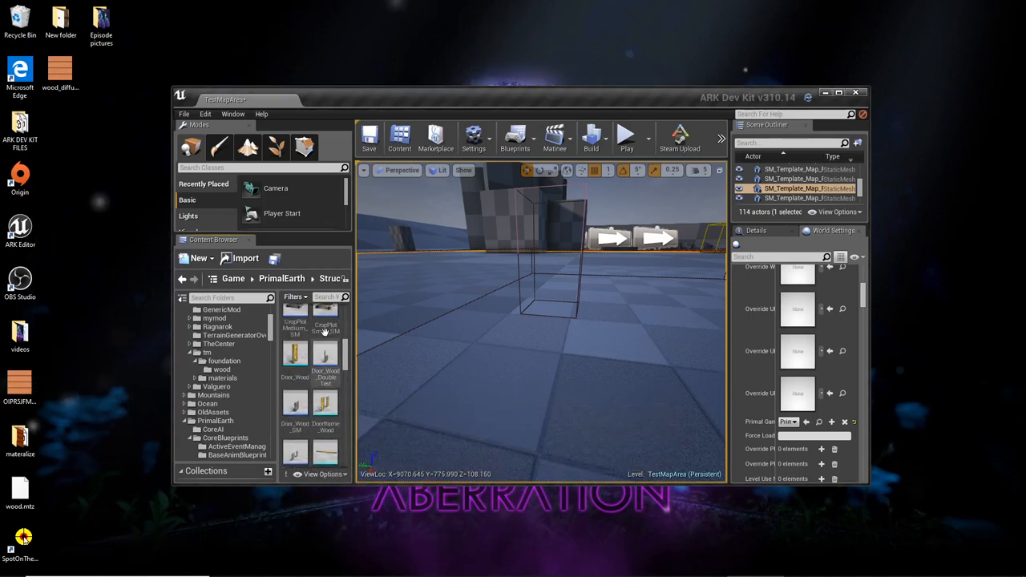
{"action": "scroll", "coordinate": [322, 371], "scroll_direction": "up", "scroll_amount": 1}
{"action": "scroll", "coordinate": [323, 371], "scroll_direction": "down", "scroll_amount": 3}
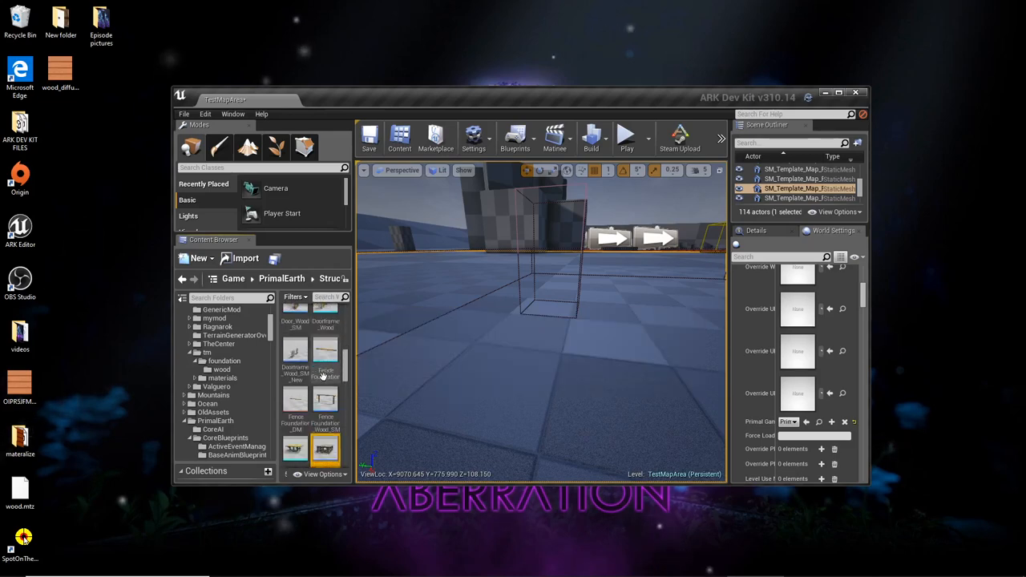
{"action": "right_click", "coordinate": [325, 397]}
{"action": "left_click", "coordinate": [367, 355]}
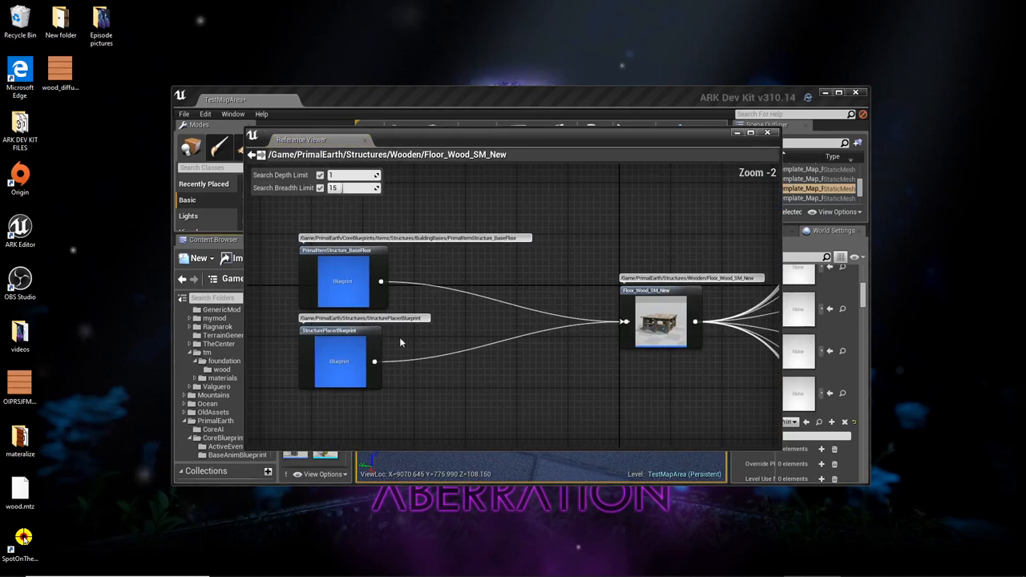
{"action": "right_click_drag", "start_coordinate": [520, 308], "coordinate": [300, 390]}
{"action": "right_click_drag", "start_coordinate": [656, 274], "coordinate": [396, 486]}
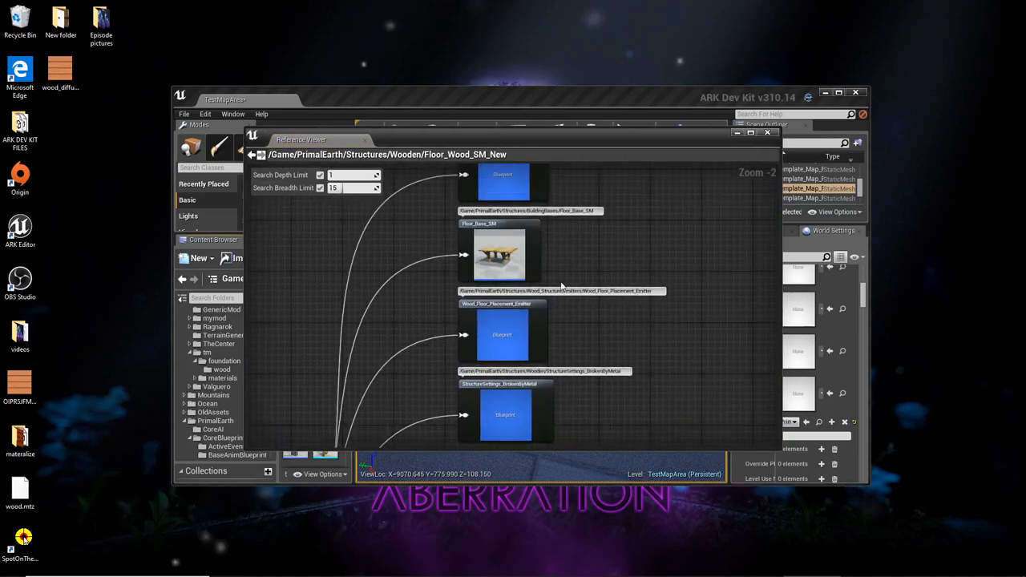
{"action": "right_click_drag", "start_coordinate": [572, 276], "coordinate": [986, 274]}
{"action": "right_click_drag", "start_coordinate": [352, 346], "coordinate": [274, 341]}
{"action": "right_click_drag", "start_coordinate": [574, 238], "coordinate": [367, 351]}
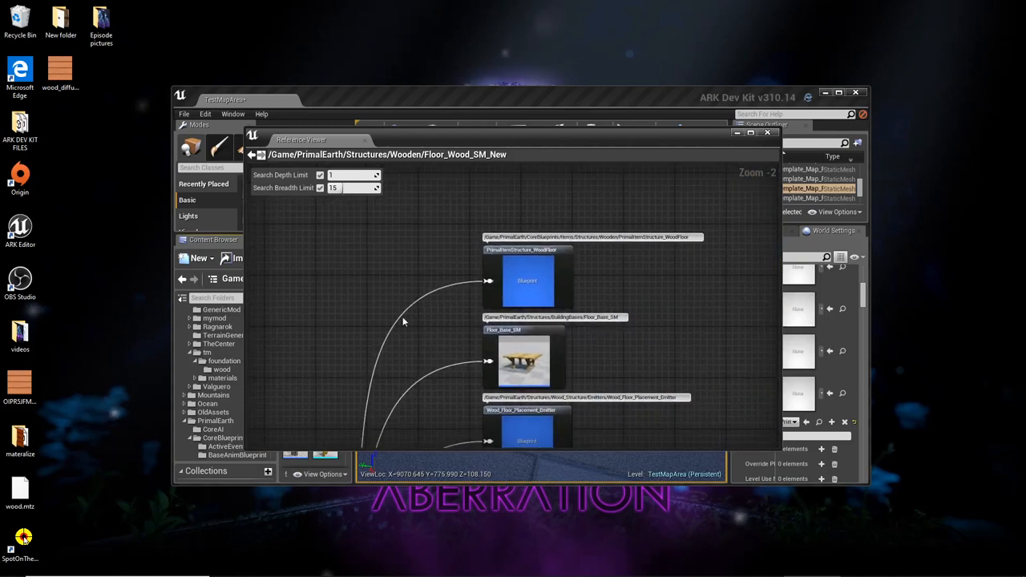
- Locate PrimalItemStructure_WoodFloor in the Content Browser from the reference graph, and bring the maximised editor back into view
{"action": "right_click", "coordinate": [517, 280]}
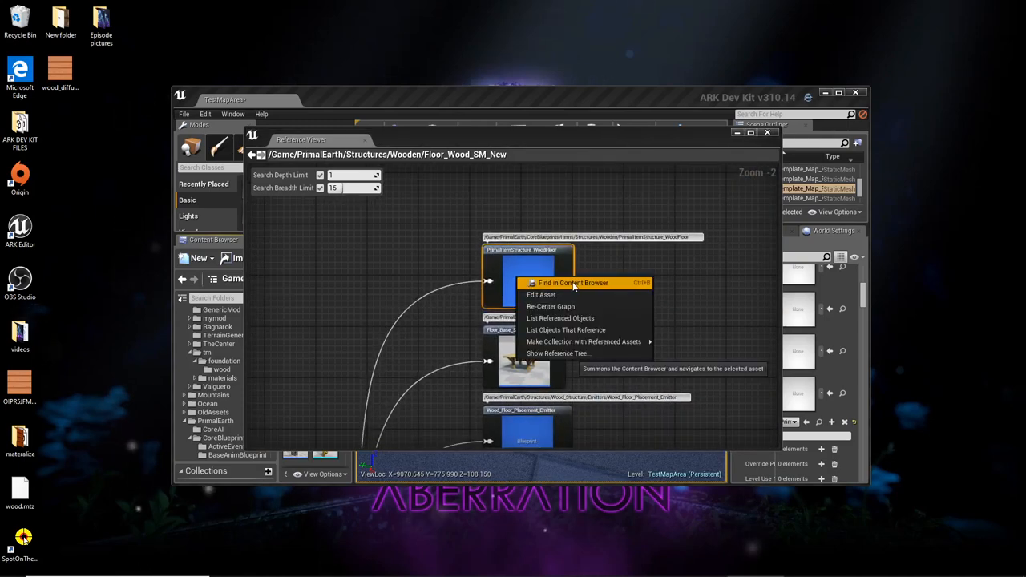
{"action": "left_click", "coordinate": [539, 283]}
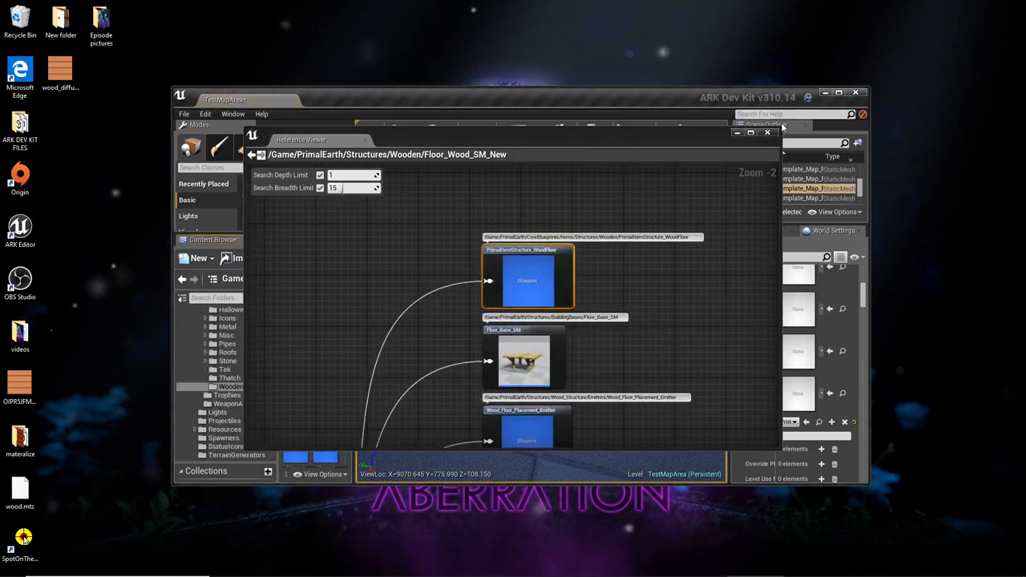
{"action": "left_click", "coordinate": [740, 133]}
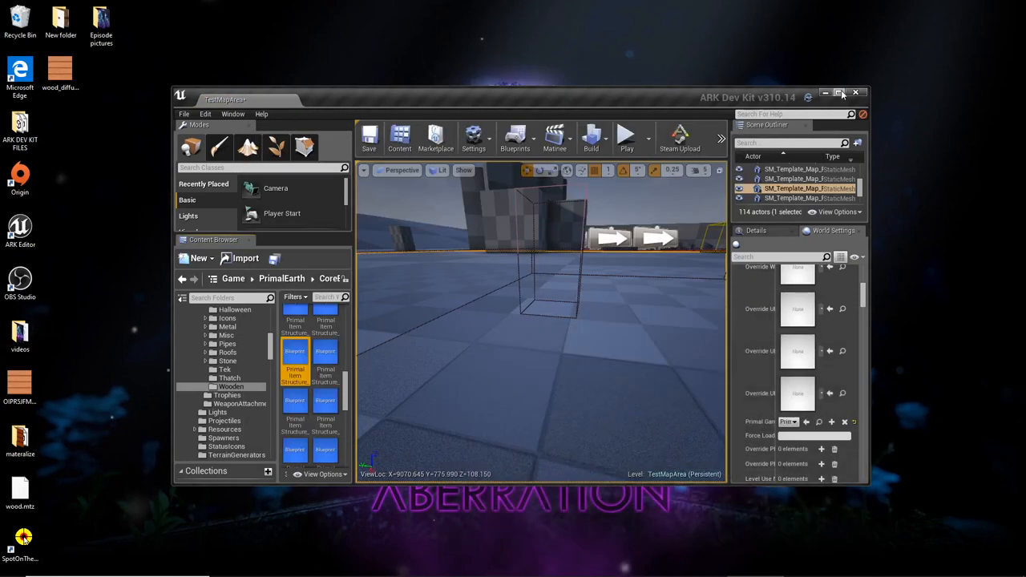
{"action": "left_click", "coordinate": [838, 93]}
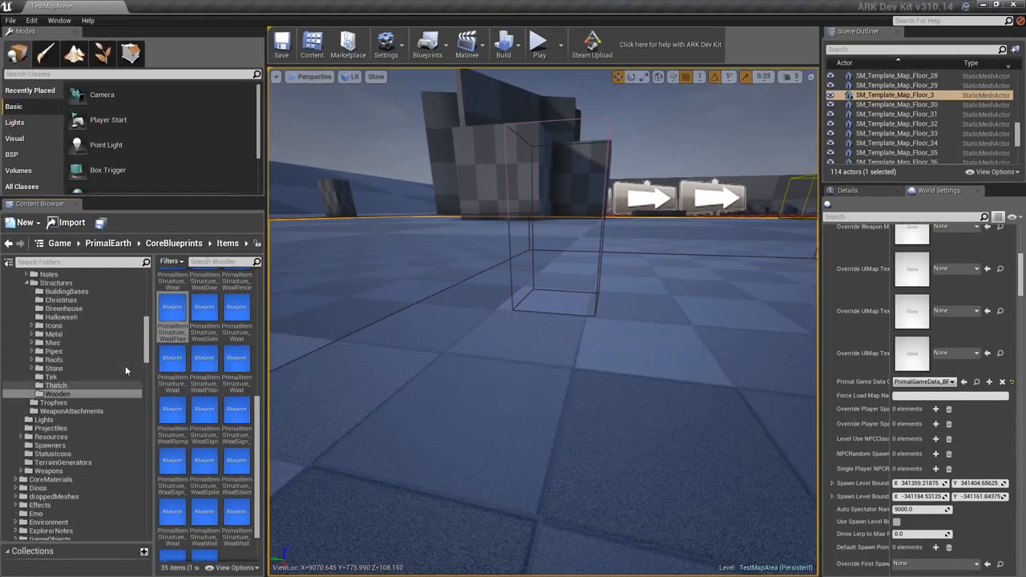
- Copy the PrimalItemStructure_WoodFloor blueprint into the wood folder under Mods, tm, foundation
{"action": "scroll", "coordinate": [125, 366], "scroll_direction": "up", "scroll_amount": 10}
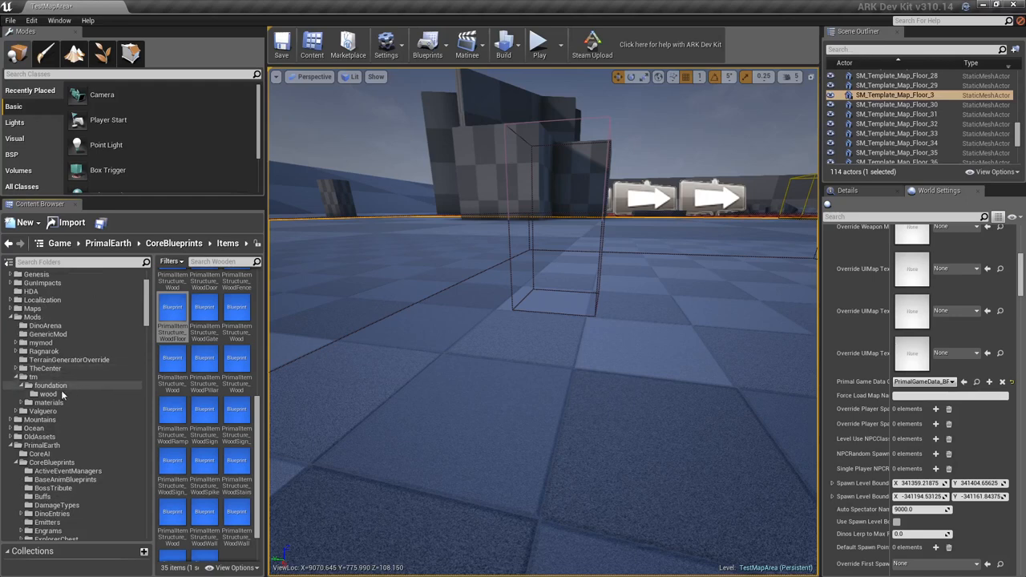
{"action": "left_click_drag", "start_coordinate": [167, 312], "coordinate": [69, 394]}
{"action": "left_click", "coordinate": [84, 407]}
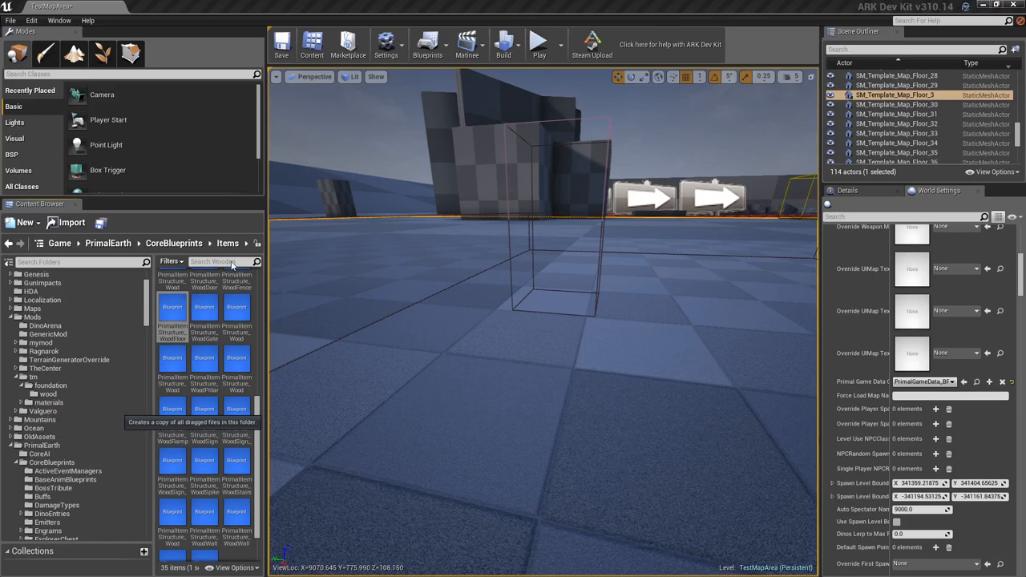
- Open the Reference Viewer for the original PrimalItemStructure_WoodFloor and examine its resource, engram and loot references
{"action": "right_click", "coordinate": [184, 312]}
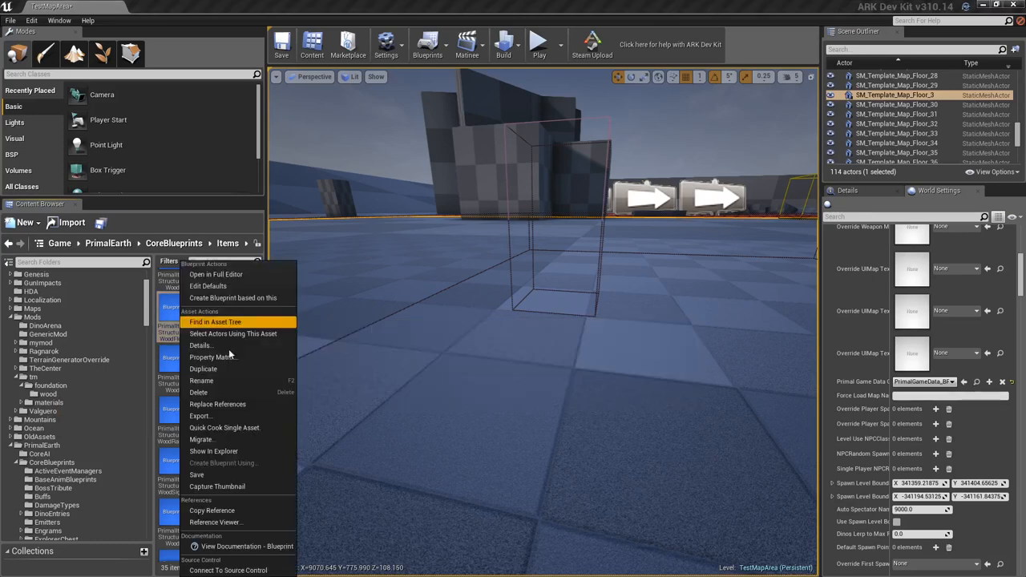
{"action": "left_click", "coordinate": [257, 523]}
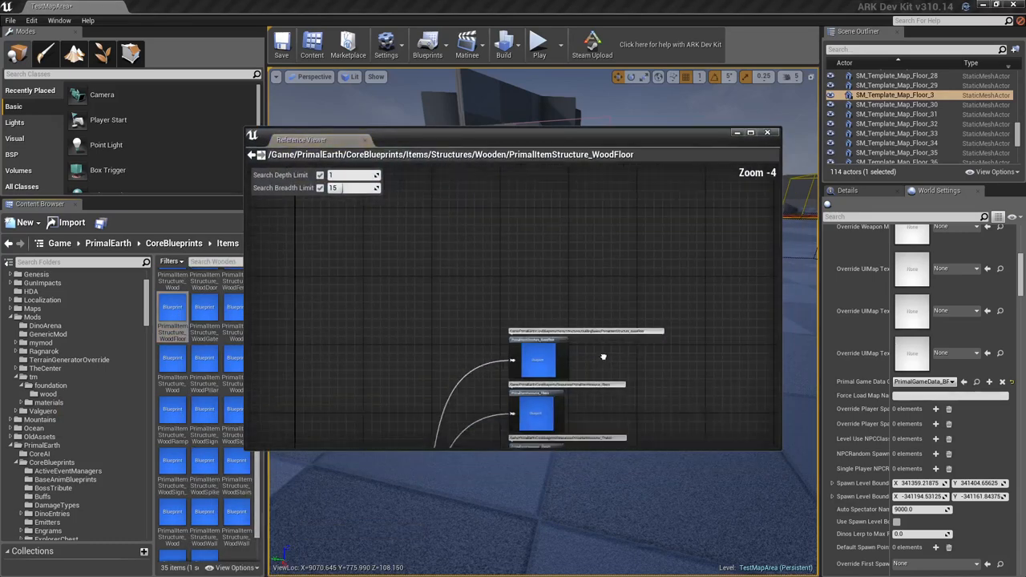
{"action": "scroll", "coordinate": [569, 373], "scroll_direction": "up", "scroll_amount": 3}
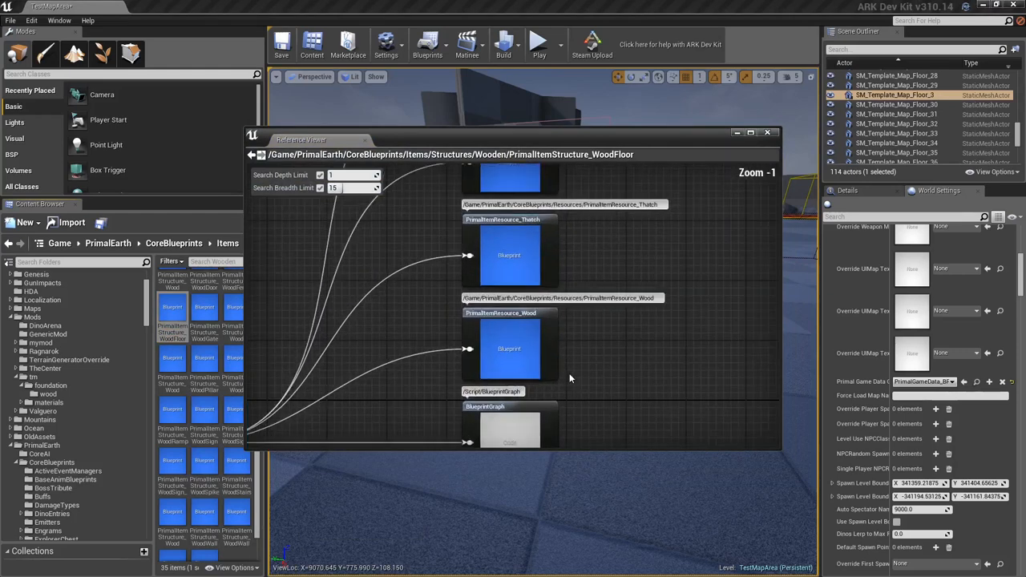
{"action": "right_click_drag", "start_coordinate": [566, 324], "coordinate": [583, 447]}
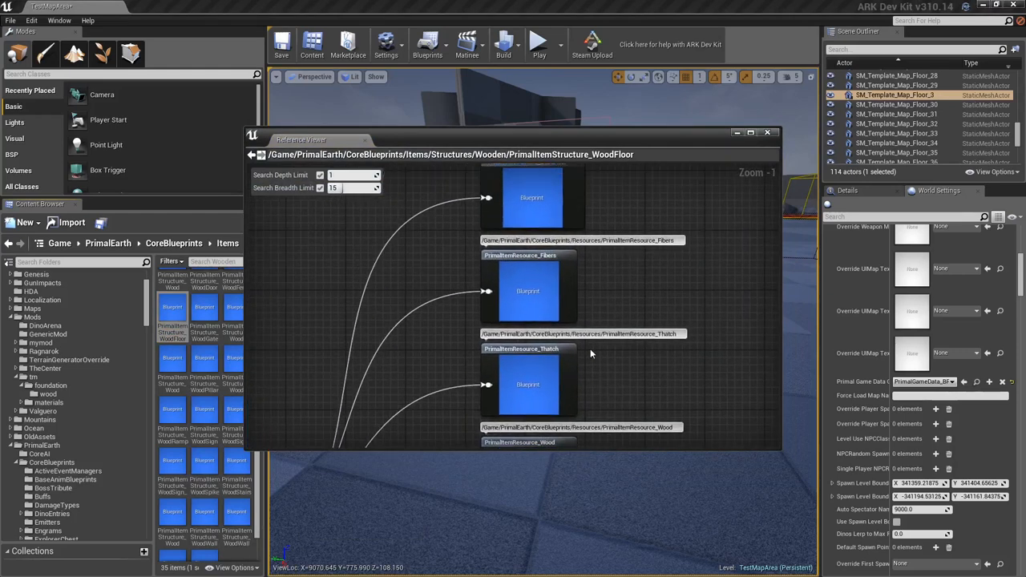
{"action": "right_click_drag", "start_coordinate": [590, 349], "coordinate": [576, 428]}
{"action": "right_click_drag", "start_coordinate": [579, 382], "coordinate": [619, 309]}
{"action": "right_click_drag", "start_coordinate": [447, 332], "coordinate": [692, 284]}
{"action": "right_click_drag", "start_coordinate": [453, 299], "coordinate": [754, 310]}
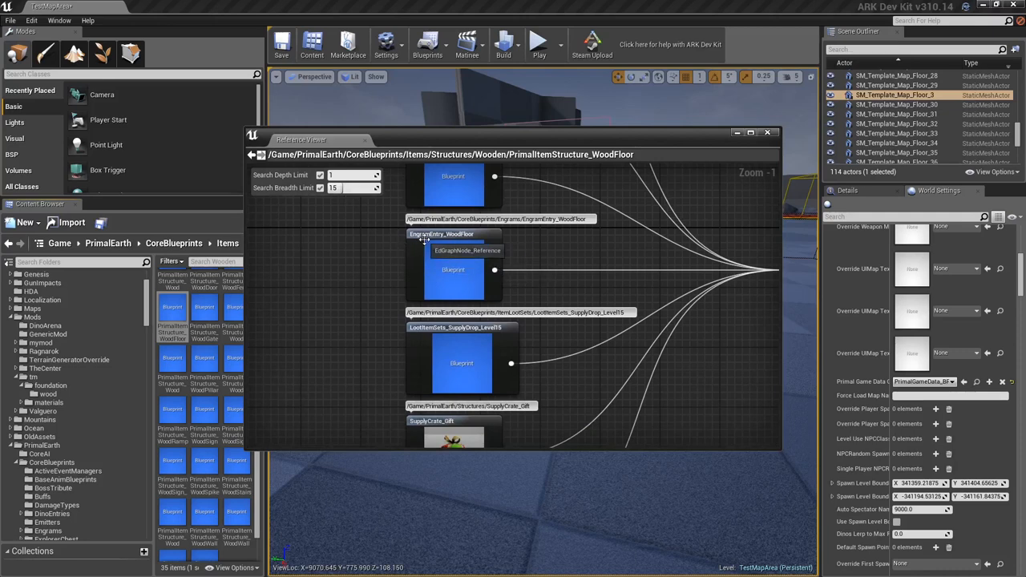
- Locate EngramEntry_WoodFloor in the Content Browser from the graph and copy it into the mod's foundation wood folder
{"action": "right_click", "coordinate": [449, 252]}
{"action": "left_click", "coordinate": [489, 261]}
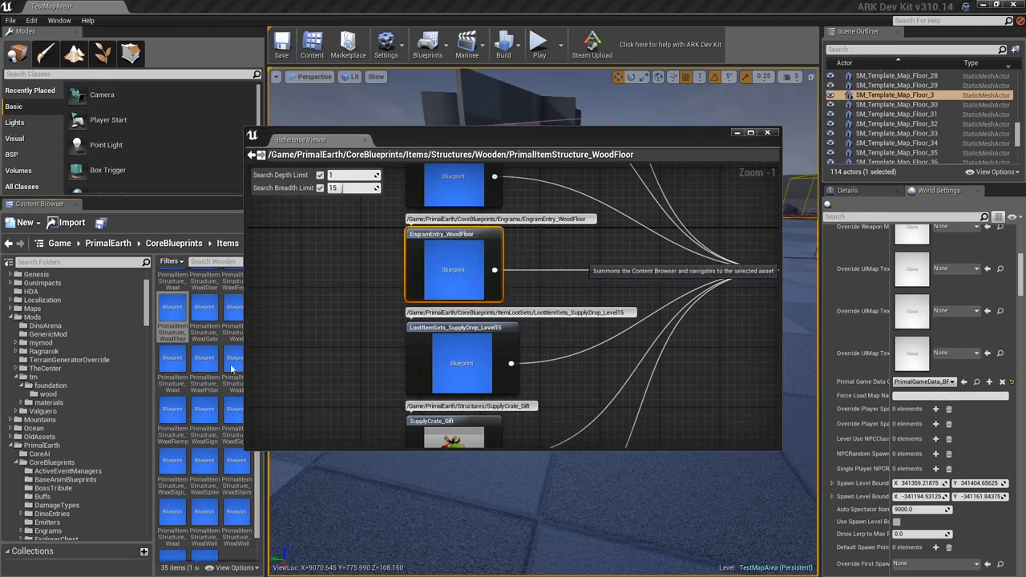
{"action": "left_click_drag", "start_coordinate": [206, 328], "coordinate": [78, 395]}
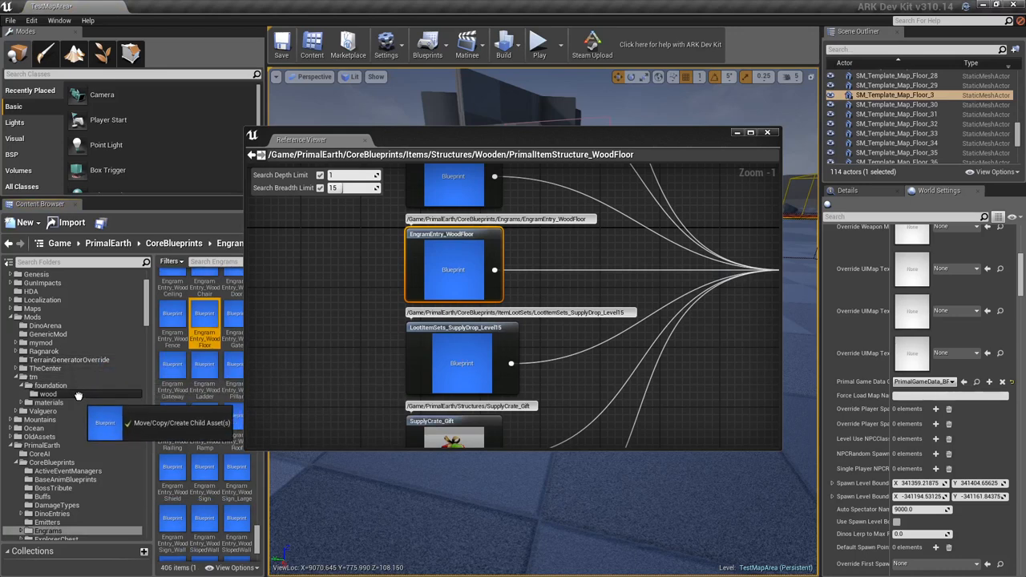
{"action": "left_click_drag", "start_coordinate": [78, 395], "coordinate": [78, 396]}
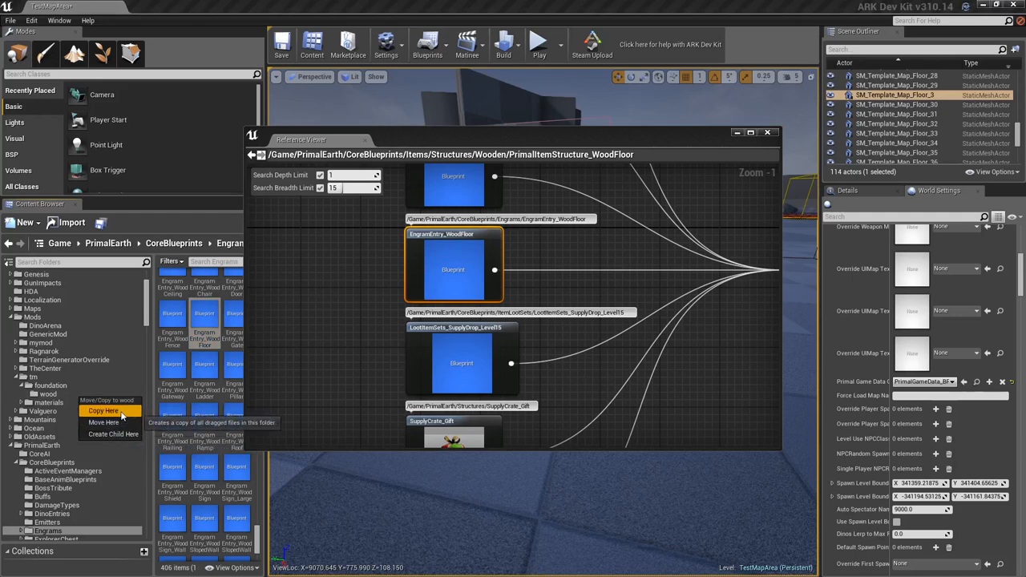
{"action": "left_click", "coordinate": [111, 416]}
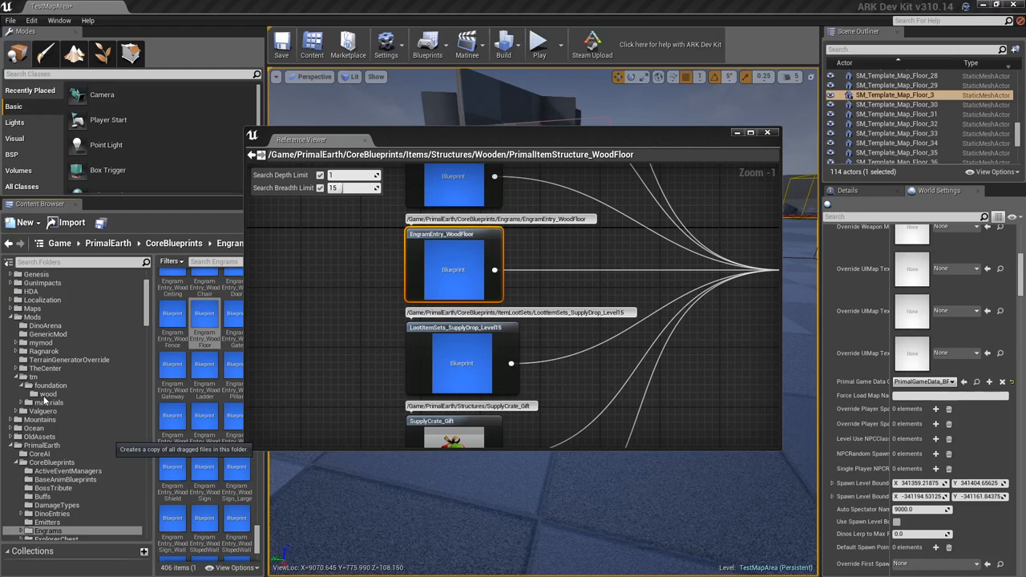
- Close the Reference Viewer and open the copied PrimalItemStructure_WoodFloor blueprint from the mod's wood folder
{"action": "left_click", "coordinate": [53, 395]}
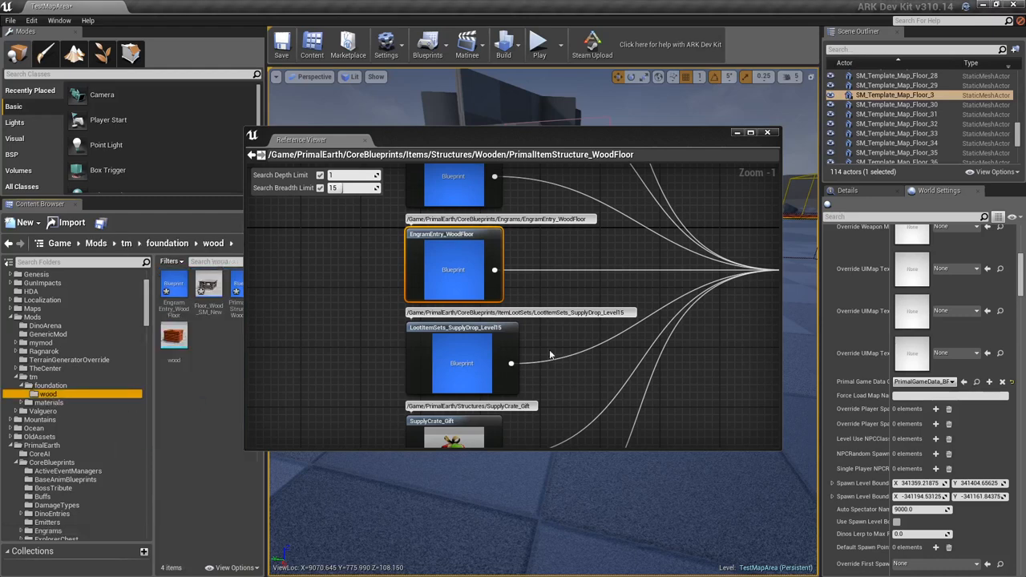
{"action": "left_click", "coordinate": [767, 132]}
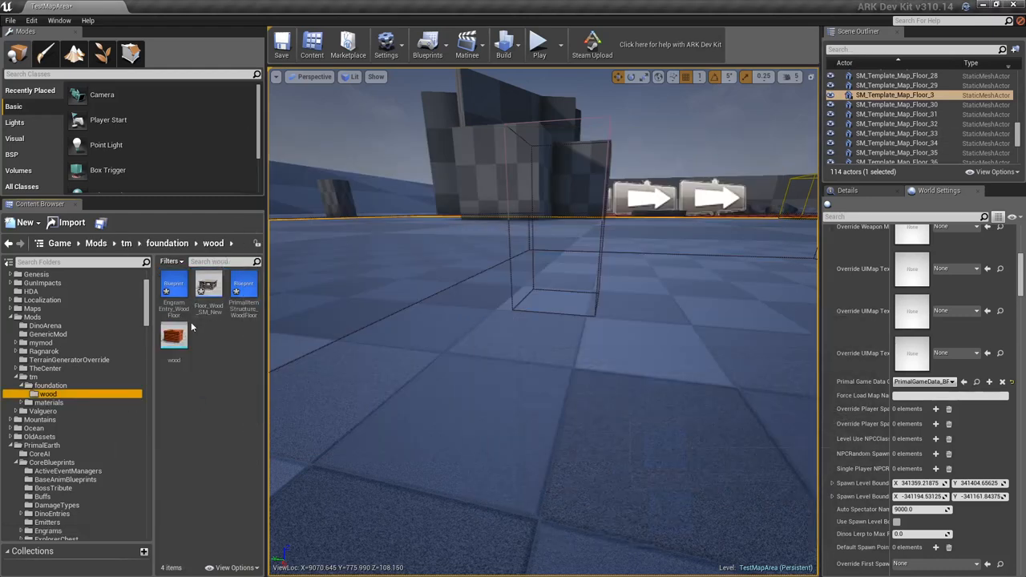
{"action": "double_click", "coordinate": [252, 314]}
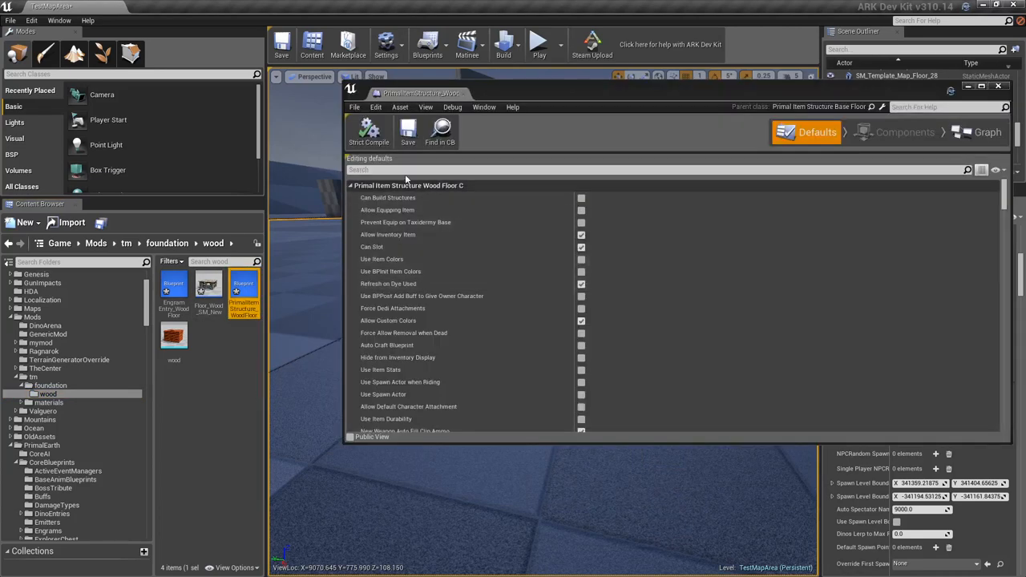
- Filter the blueprint defaults by "name" and set Descriptive Name Base to "Wooden Foundation tm"
{"action": "left_click", "coordinate": [403, 170]}
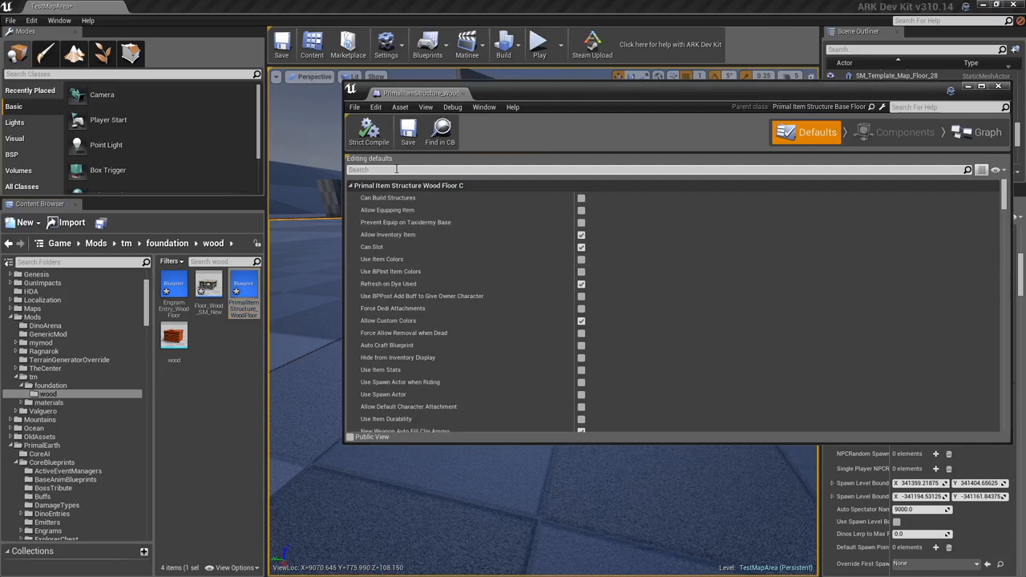
{"action": "type", "text": "name"}
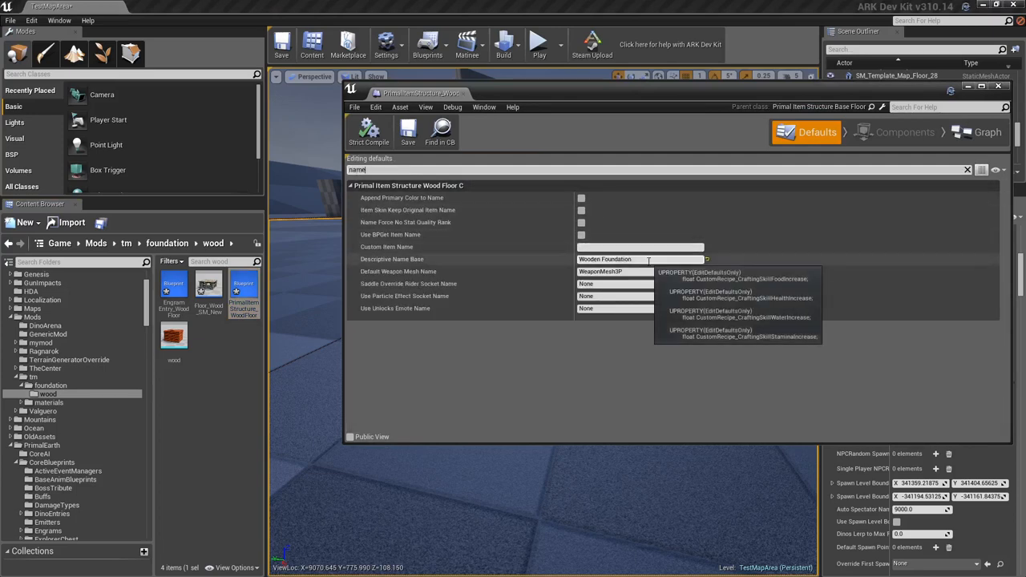
{"action": "left_click", "coordinate": [641, 259]}
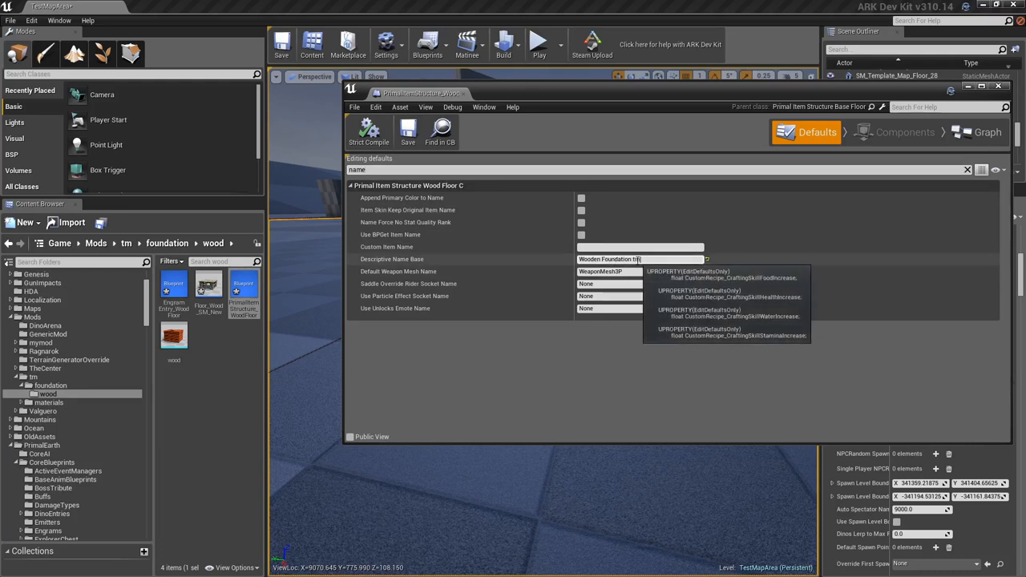
- Filter the blueprint defaults by "des" and check the Item Description
{"action": "left_click_drag", "start_coordinate": [378, 169], "coordinate": [299, 164]}
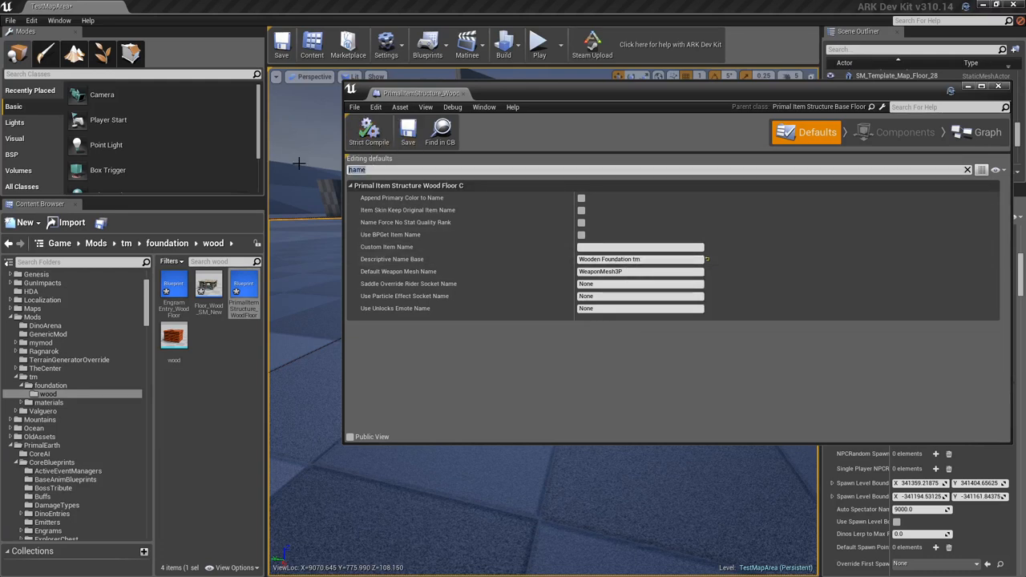
{"action": "type", "text": "des"}
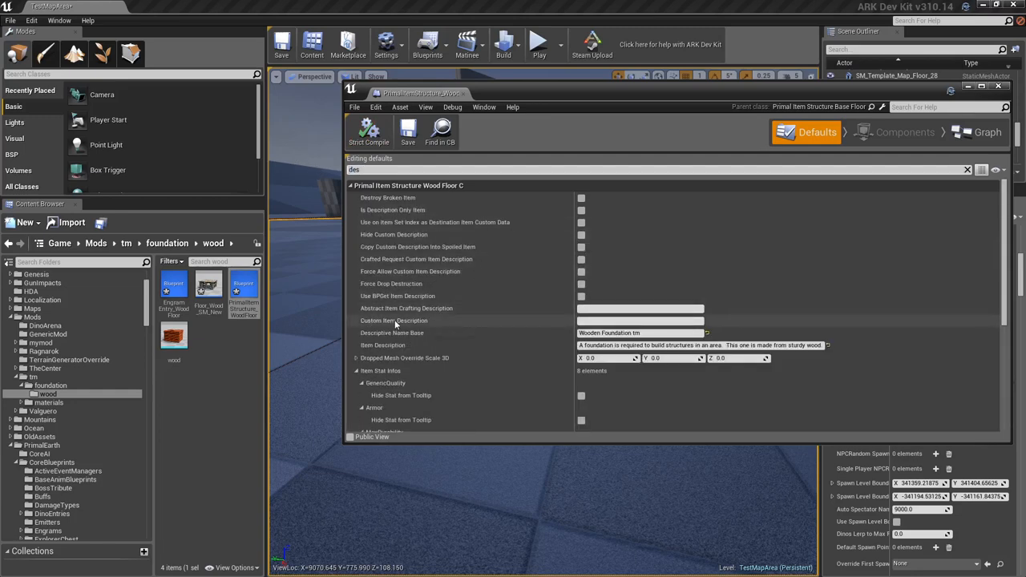
{"action": "left_click", "coordinate": [585, 346]}
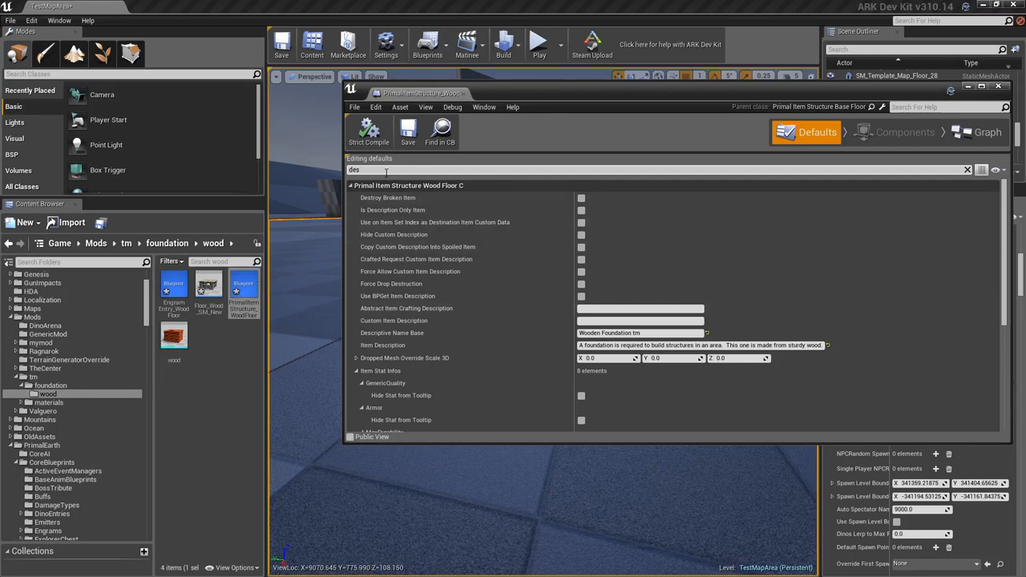
- Clear the defaults filter and examine the Item Icon and Structure to Build settings
{"action": "left_click_drag", "start_coordinate": [385, 173], "coordinate": [234, 155]}
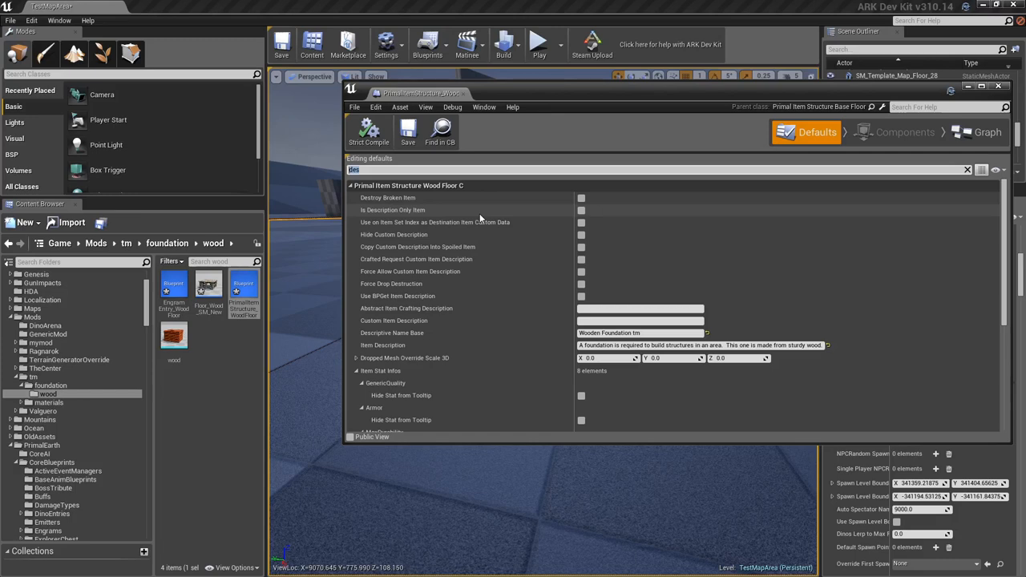
{"action": "key", "text": "BackSpace"}
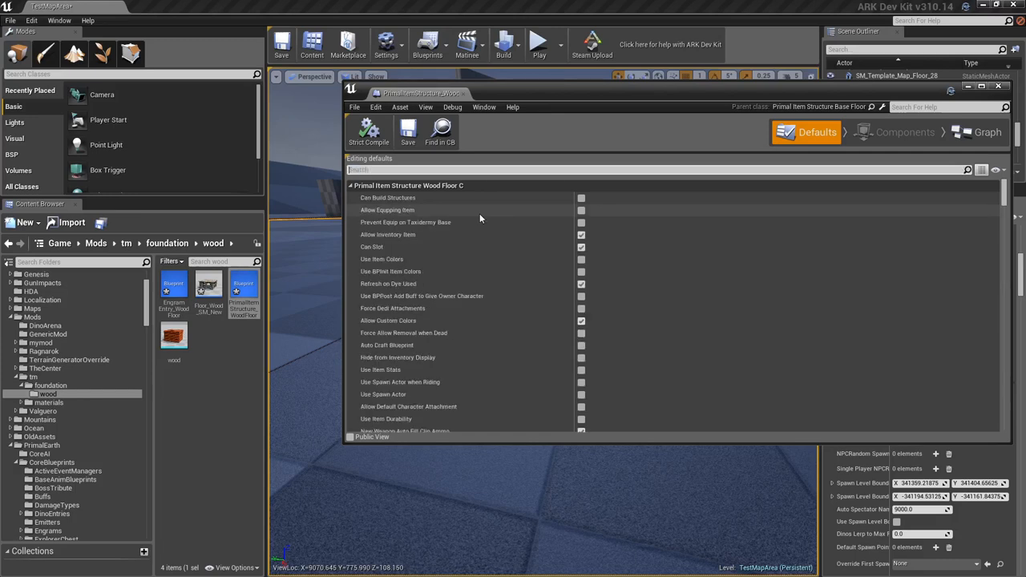
{"action": "left_click", "coordinate": [1007, 222]}
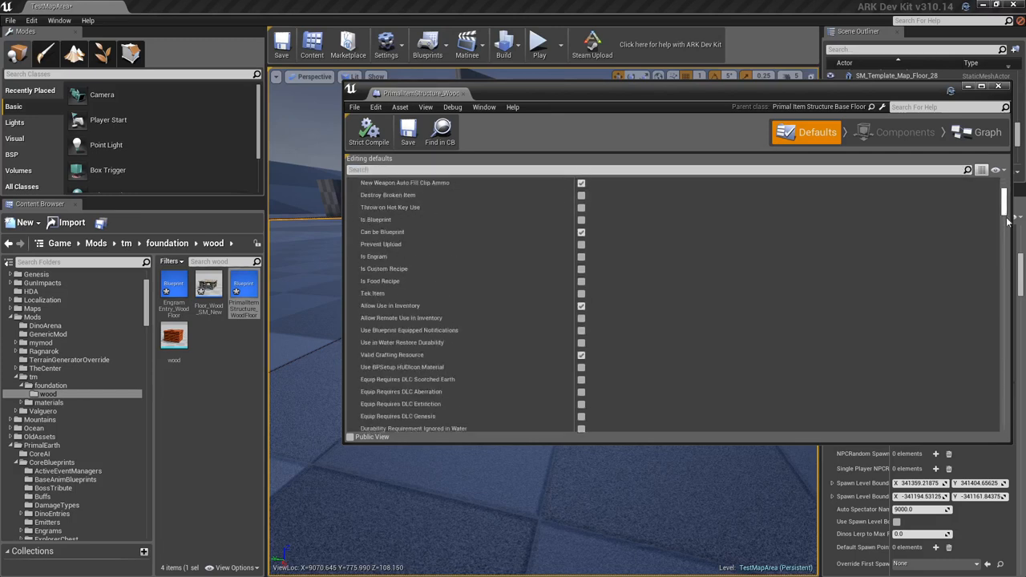
{"action": "left_click_drag", "start_coordinate": [1008, 222], "coordinate": [1006, 376]}
{"action": "scroll", "coordinate": [557, 409], "scroll_direction": "down", "scroll_amount": 1}
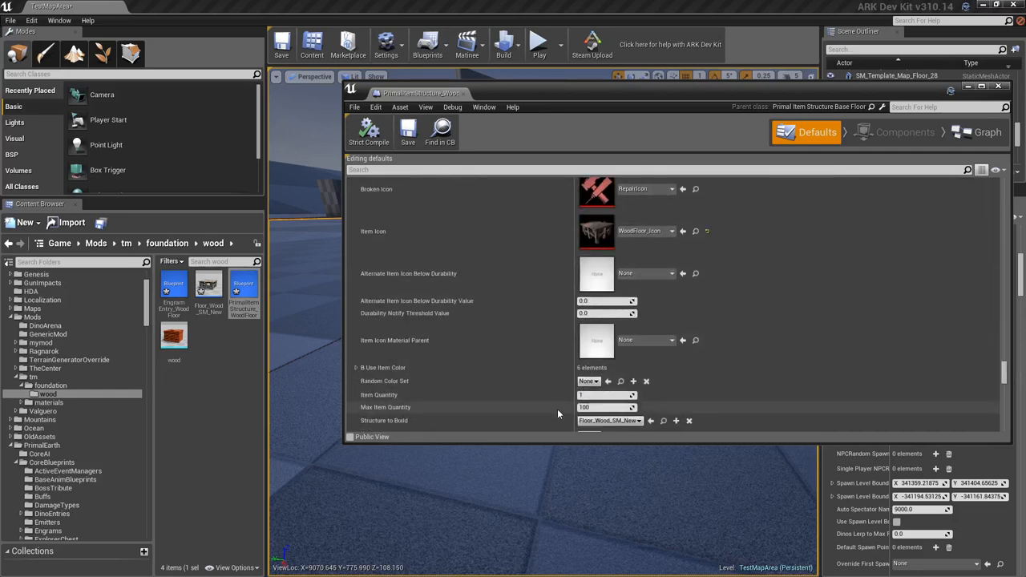
{"action": "scroll", "coordinate": [557, 413], "scroll_direction": "down", "scroll_amount": 2}
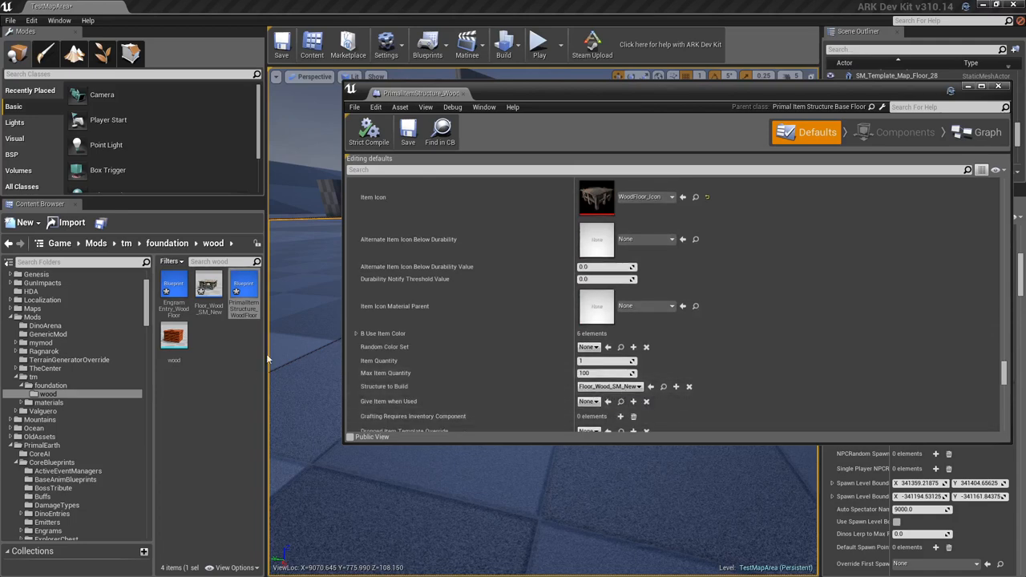
- Append "_tm" to the names of the copied item and engram blueprints and rename the floor structure as Floor_Wood_SM_tm
{"action": "right_click", "coordinate": [241, 311]}
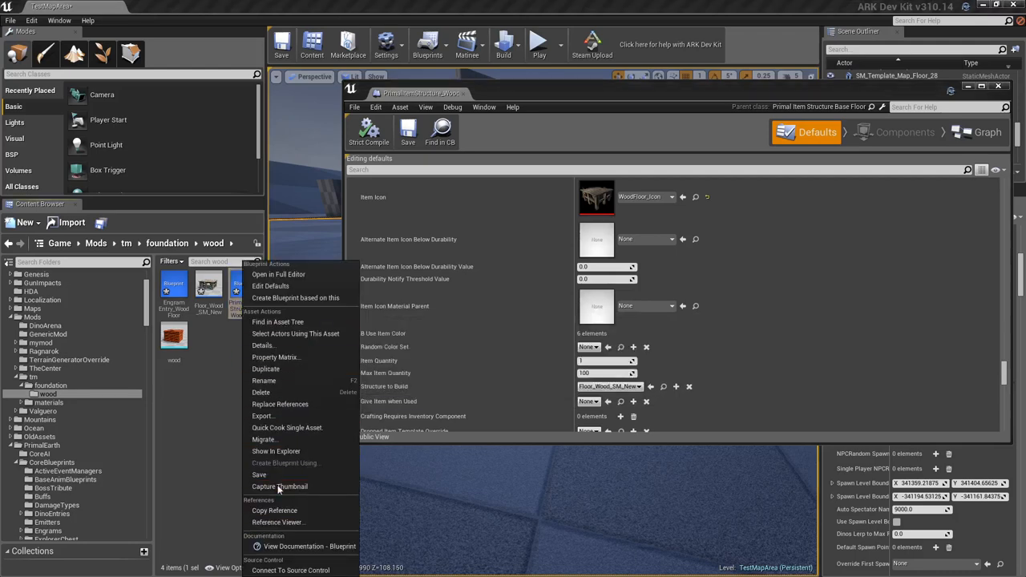
{"action": "left_click", "coordinate": [264, 381]}
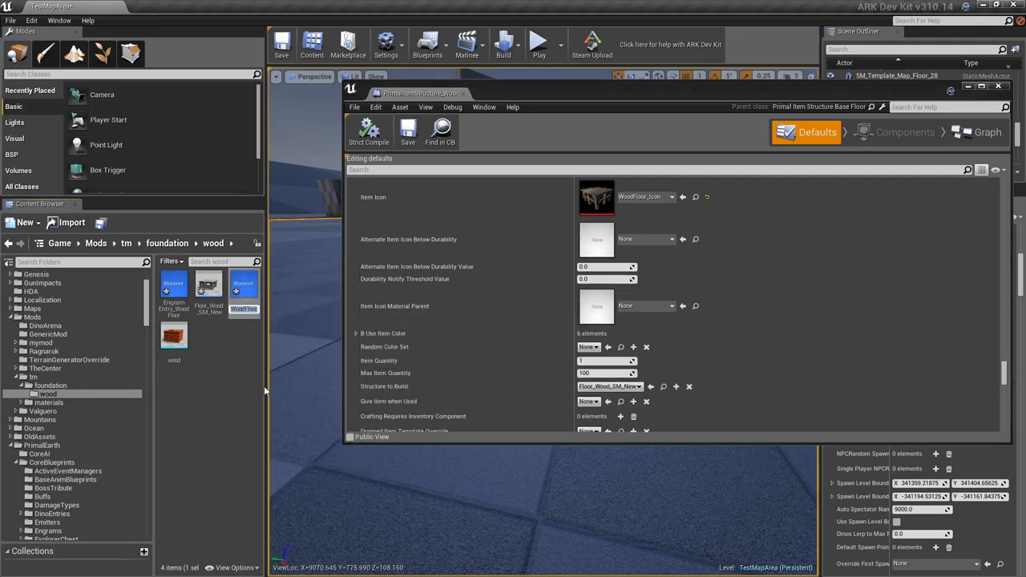
{"action": "key", "text": "Right"}
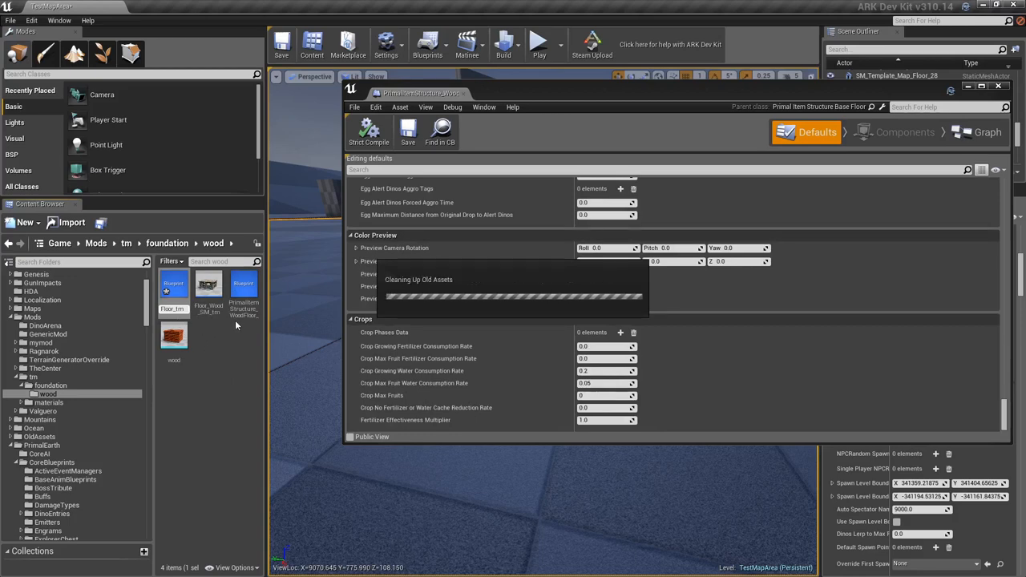
{"action": "key", "text": "Return"}
{"action": "left_click", "coordinate": [194, 375]}
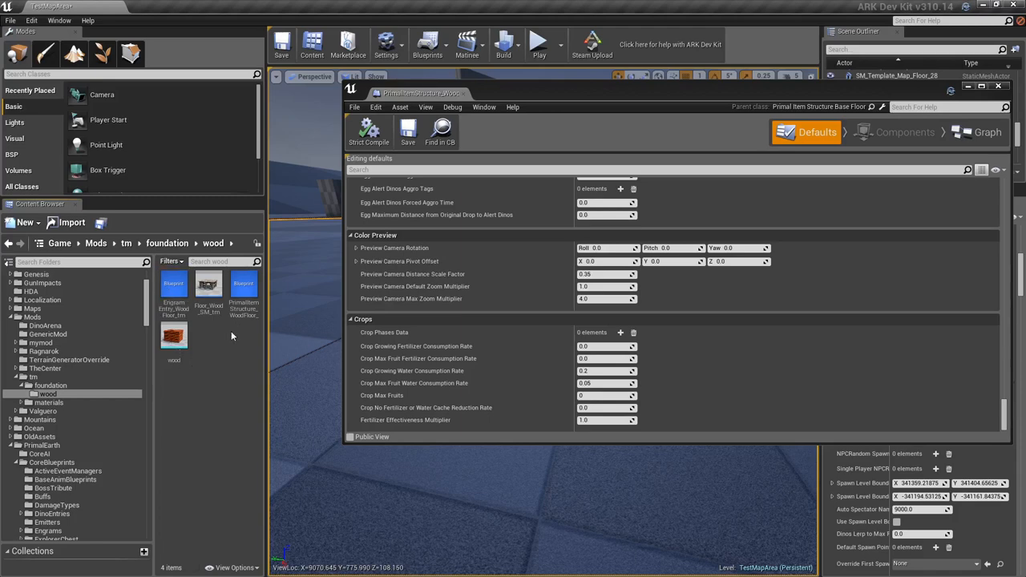
- Open the Floor_Wood_SM_tm blueprint and set its Static Mesh to the mod's wood mesh
{"action": "left_click", "coordinate": [211, 293]}
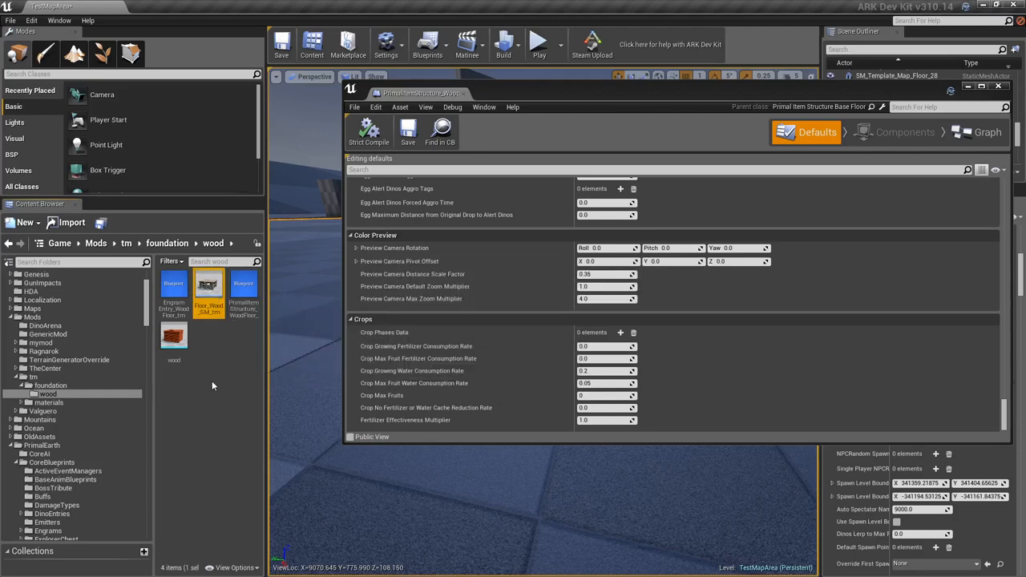
{"action": "double_click", "coordinate": [202, 298]}
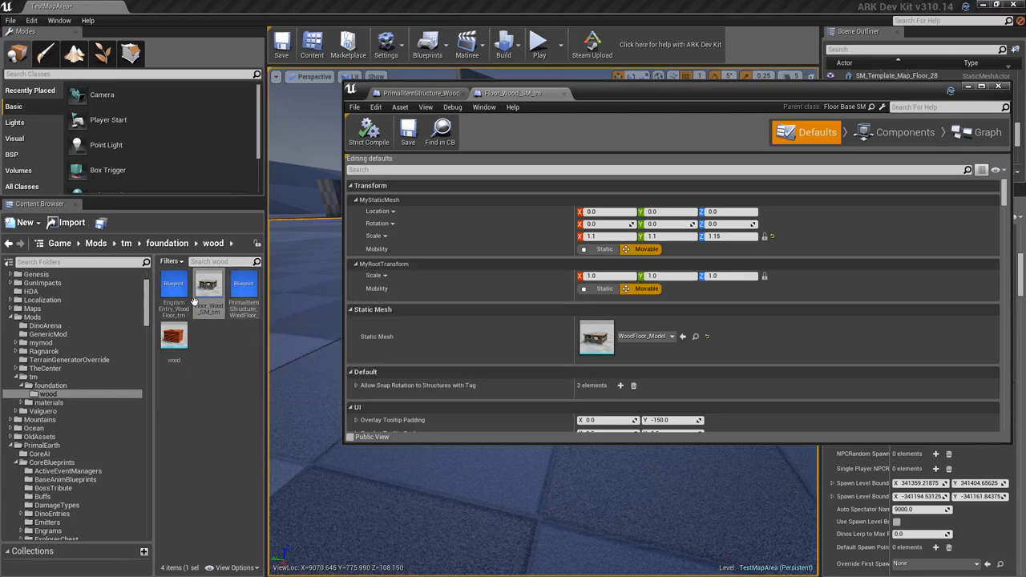
{"action": "left_click", "coordinate": [175, 343]}
{"action": "left_click_drag", "start_coordinate": [175, 342], "coordinate": [597, 343]}
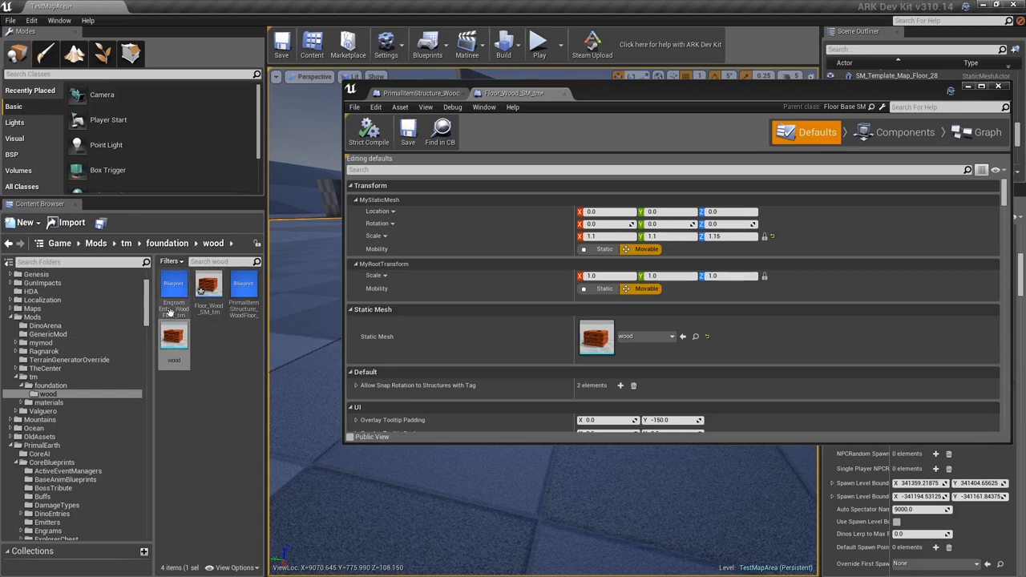
- Filter the structure's defaults by "consume", set Consumes Primal Item to PrimalItemStructure_WoodFloor_tm, and clear the filter
{"action": "left_click", "coordinate": [402, 169]}
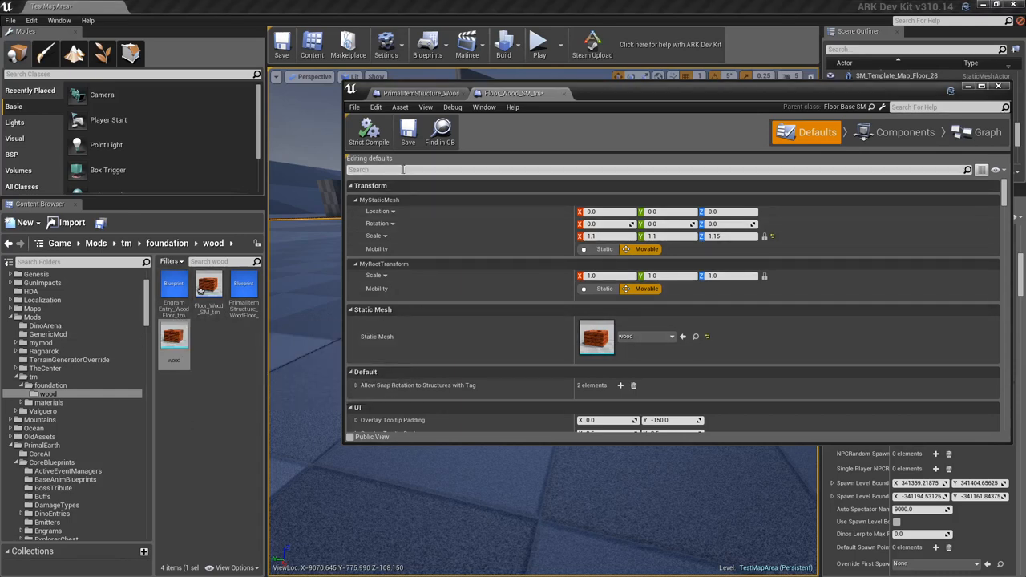
{"action": "type", "text": "consume"}
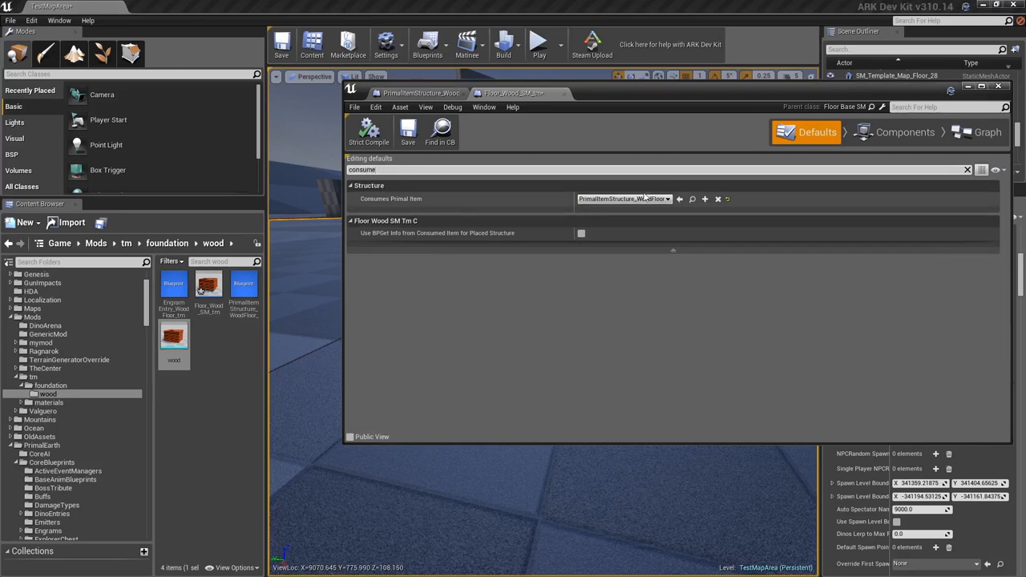
{"action": "left_click", "coordinate": [245, 289]}
{"action": "left_click", "coordinate": [679, 199]}
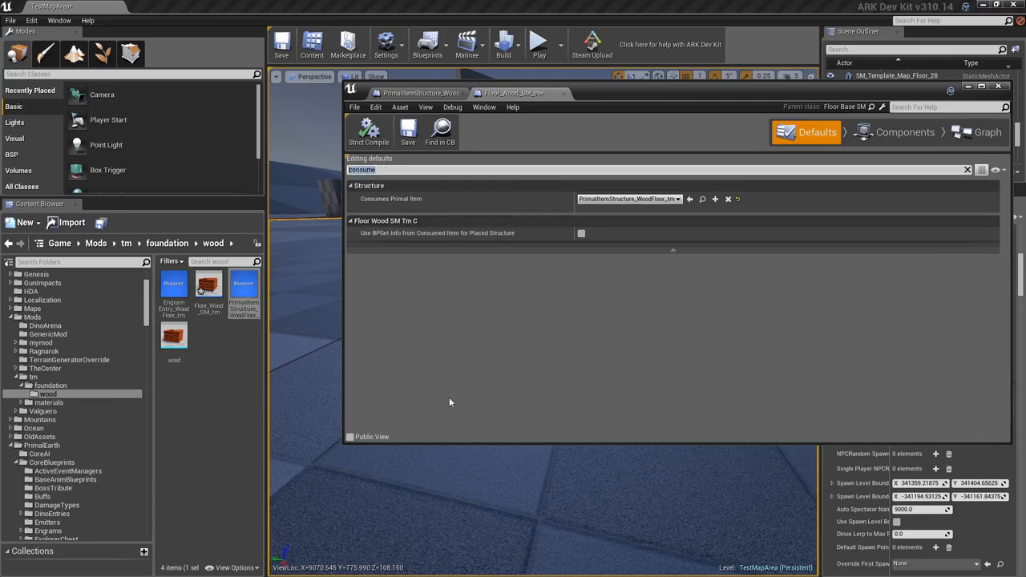
{"action": "key", "text": "BackSpace"}
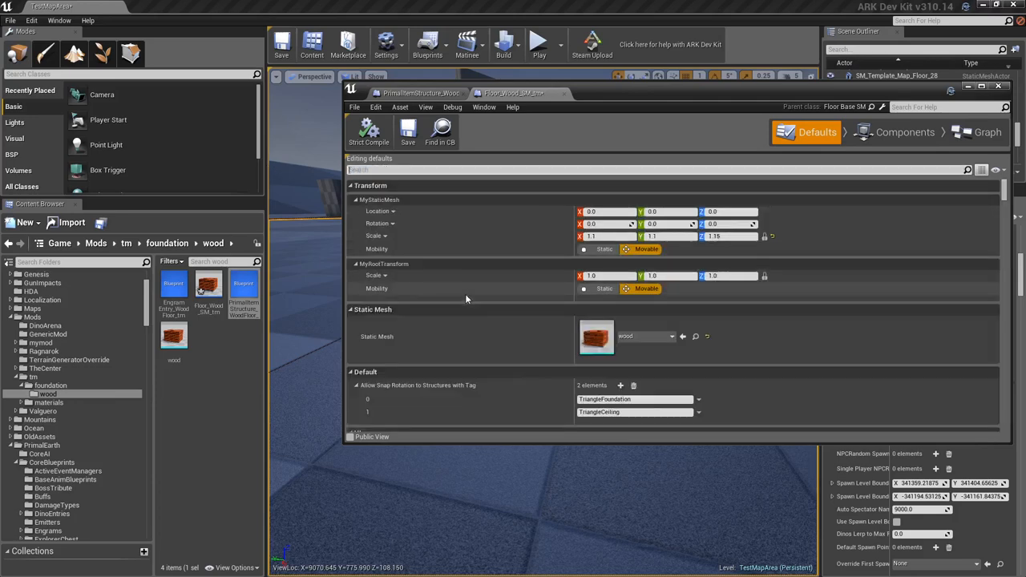
{"action": "scroll", "coordinate": [523, 373], "scroll_direction": "down", "scroll_amount": 1}
{"action": "scroll", "coordinate": [524, 373], "scroll_direction": "down", "scroll_amount": 2}
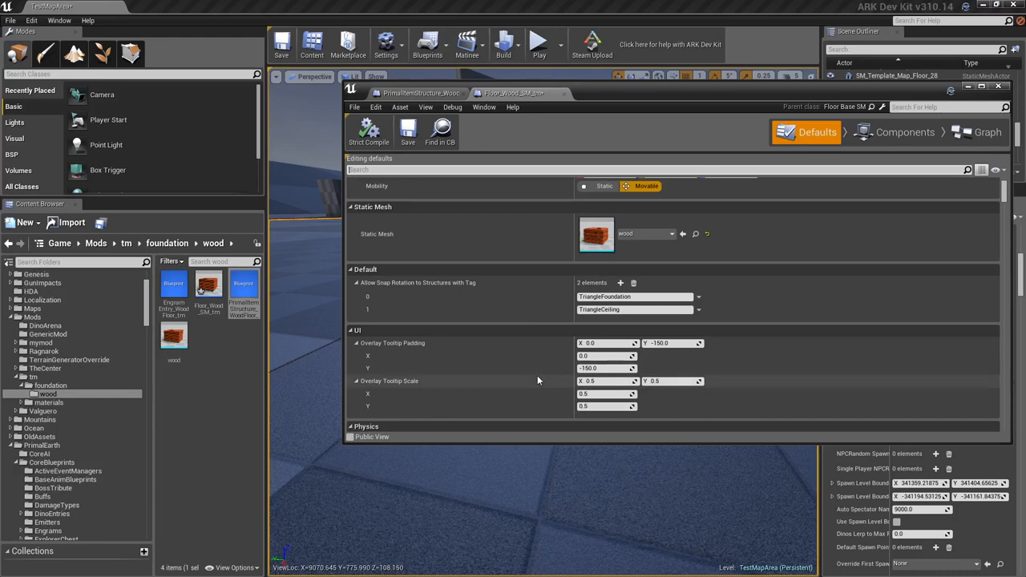
- In EngramEntry_WoodFloor_tm, set Blue Print Entry to PrimalItemStructure_WoodFloor_tm, required character level and engram points to 0, and remove all requirement sets
{"action": "left_click", "coordinate": [176, 296]}
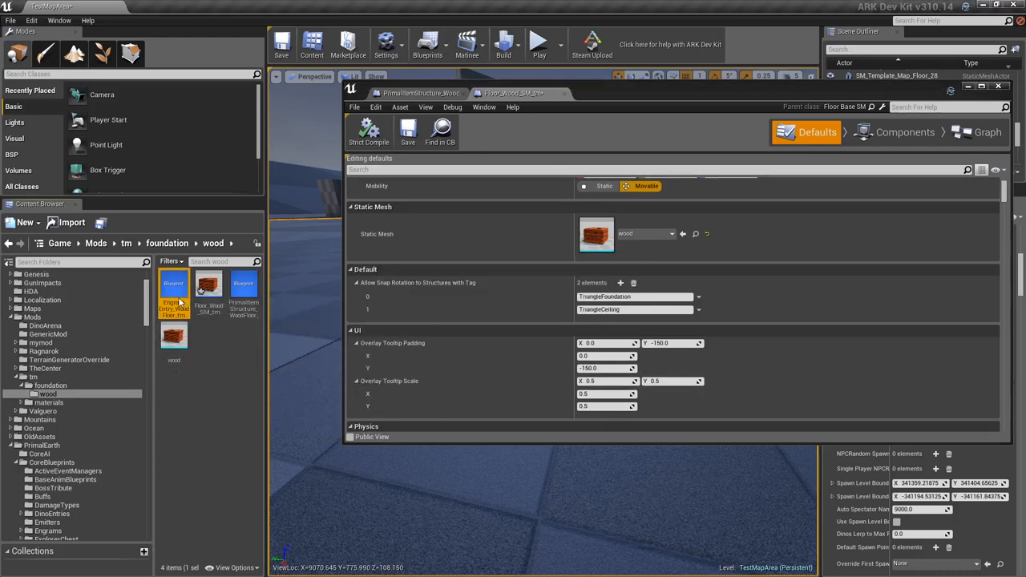
{"action": "double_click", "coordinate": [180, 302]}
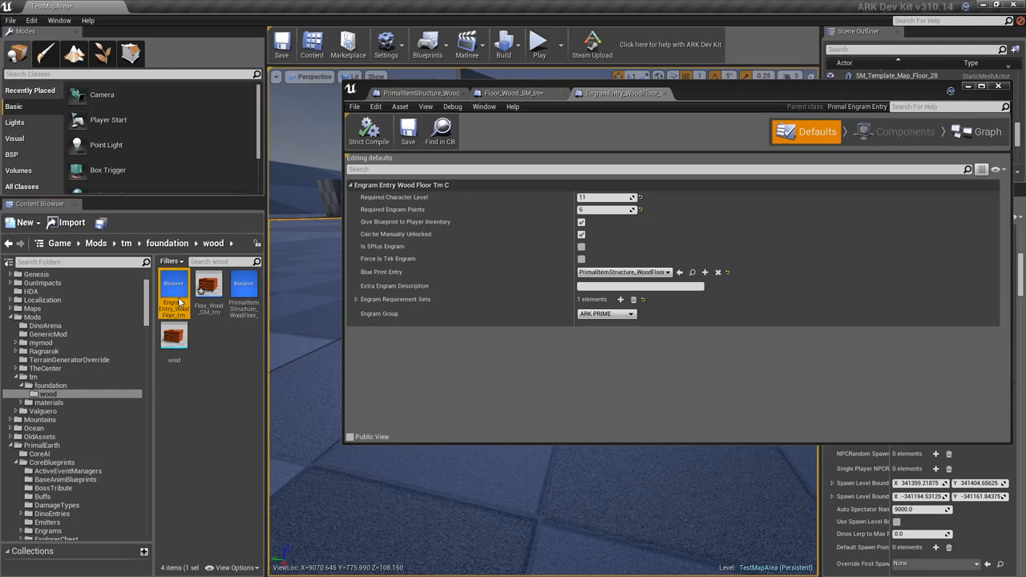
{"action": "left_click", "coordinate": [245, 296]}
{"action": "left_click", "coordinate": [680, 272]}
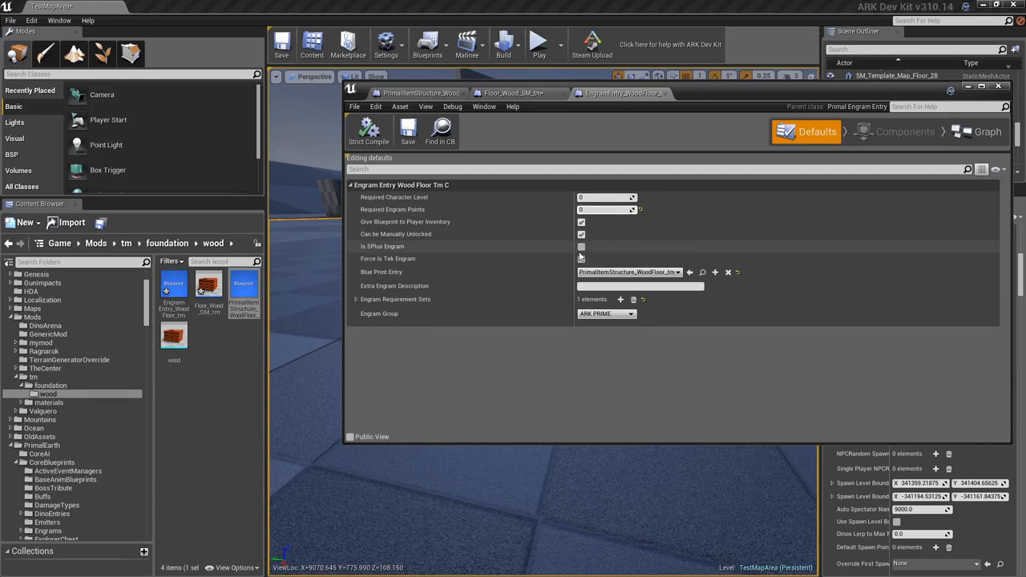
{"action": "left_click", "coordinate": [634, 300]}
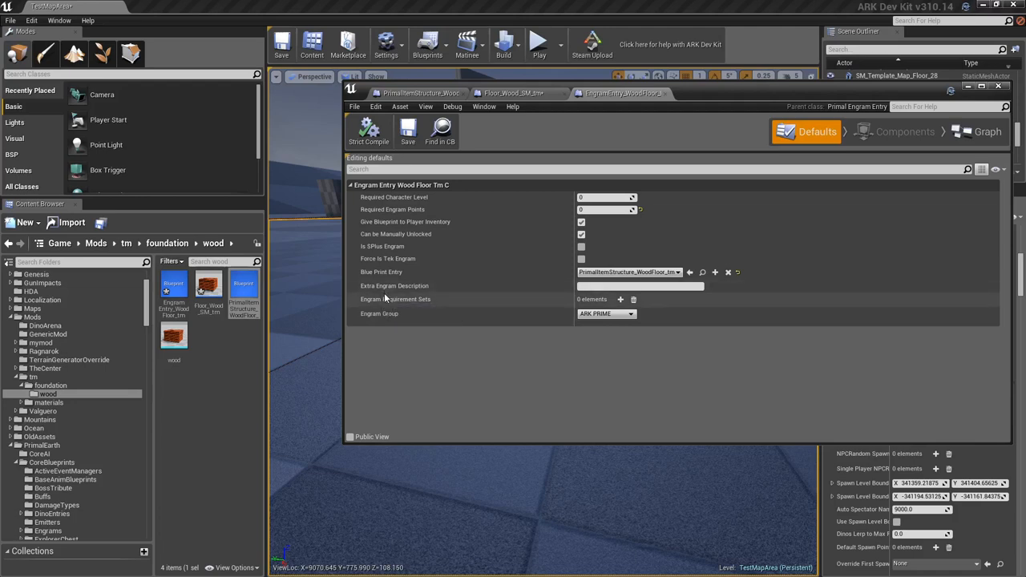
- Save the EngramEntry_WoodFloor_tm and Floor_Wood_SM_tm blueprints and minimize the blueprint editor
{"action": "left_click", "coordinate": [967, 87]}
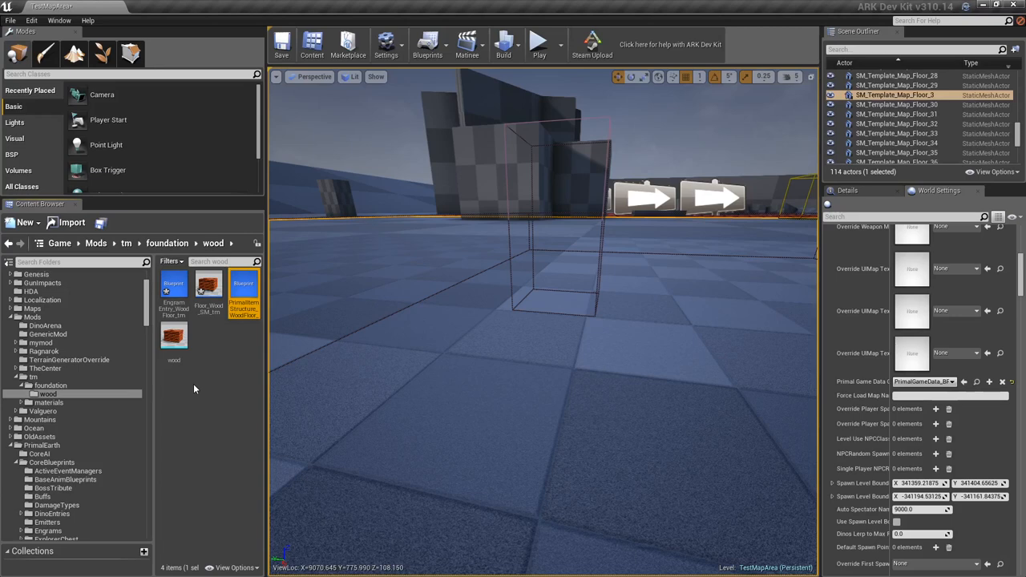
{"action": "double_click", "coordinate": [181, 308]}
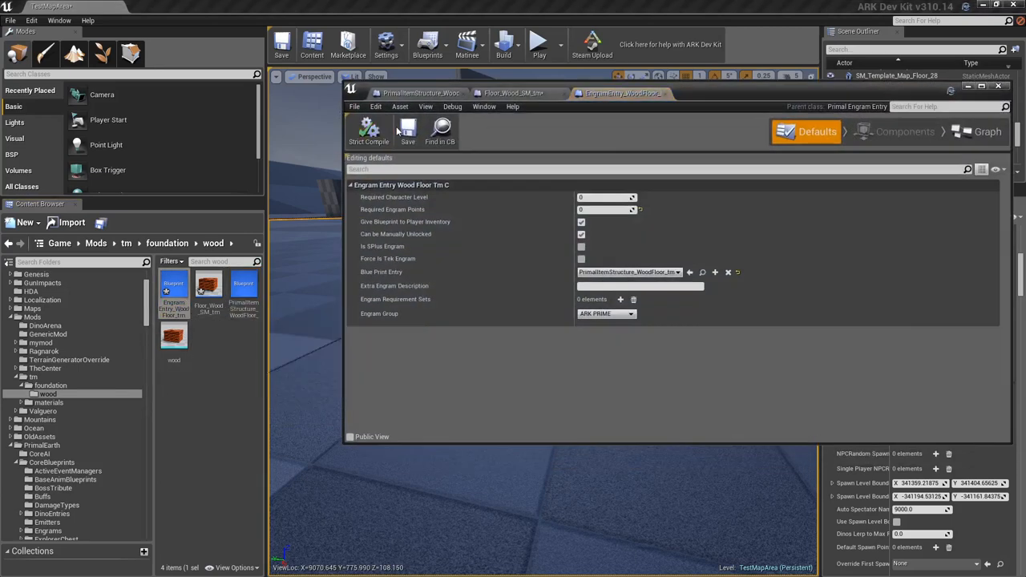
{"action": "double_click", "coordinate": [208, 288]}
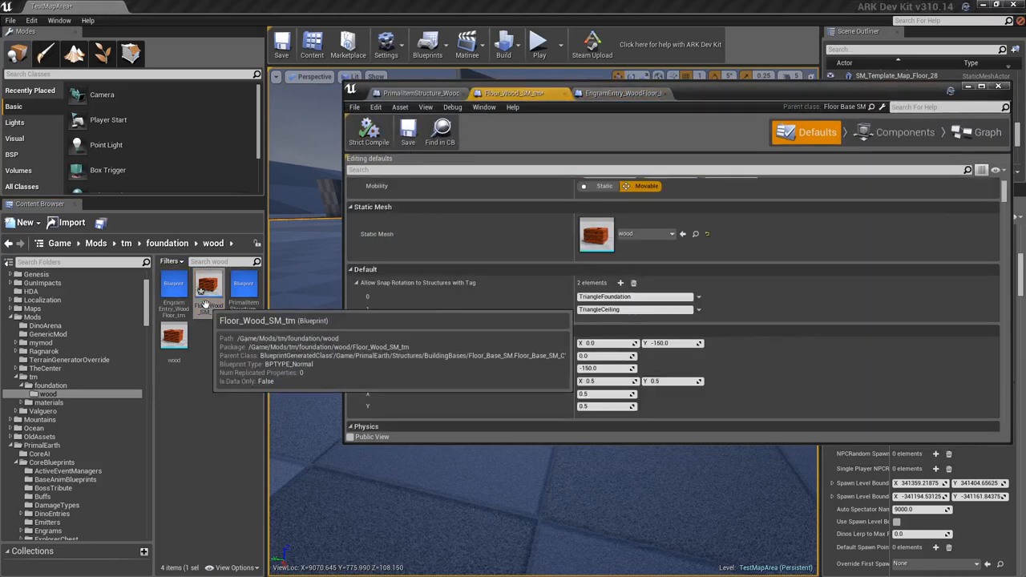
{"action": "left_click", "coordinate": [407, 132]}
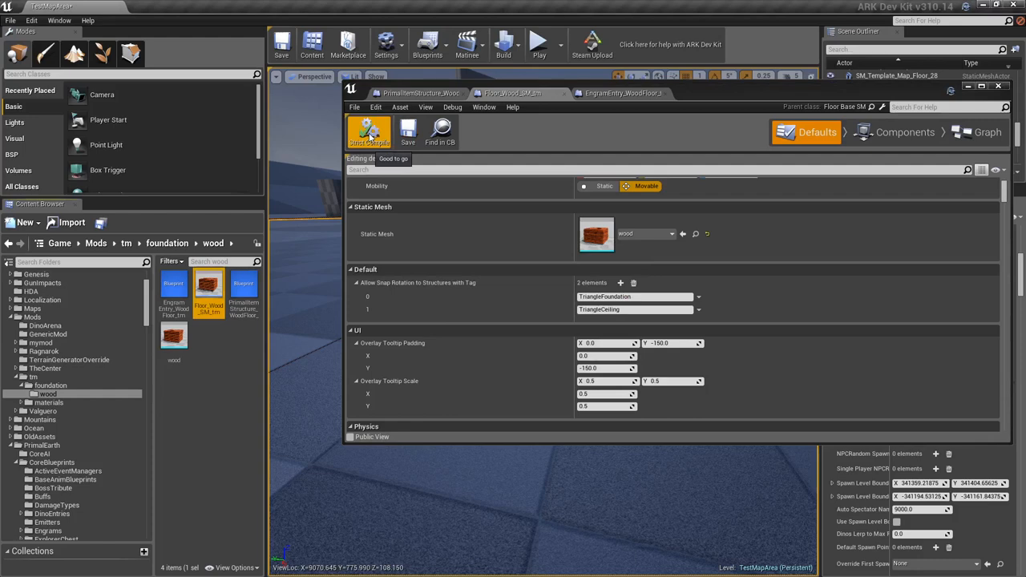
{"action": "left_click", "coordinate": [967, 87]}
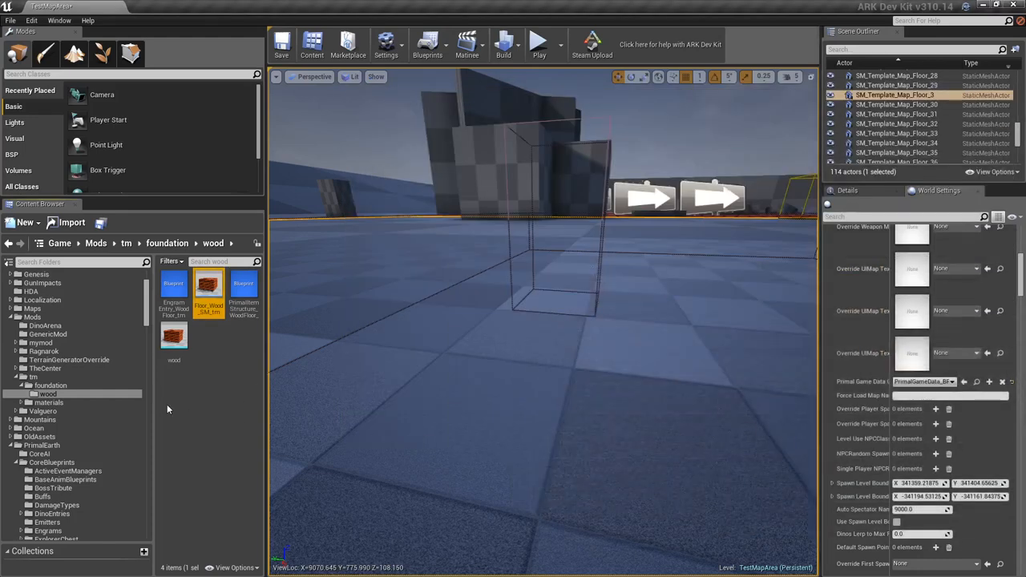
- Open PrimalGameData_BP_tm from the tm mod folder and add one element to Additional Engram Blueprint Classes
{"action": "left_click", "coordinate": [33, 376]}
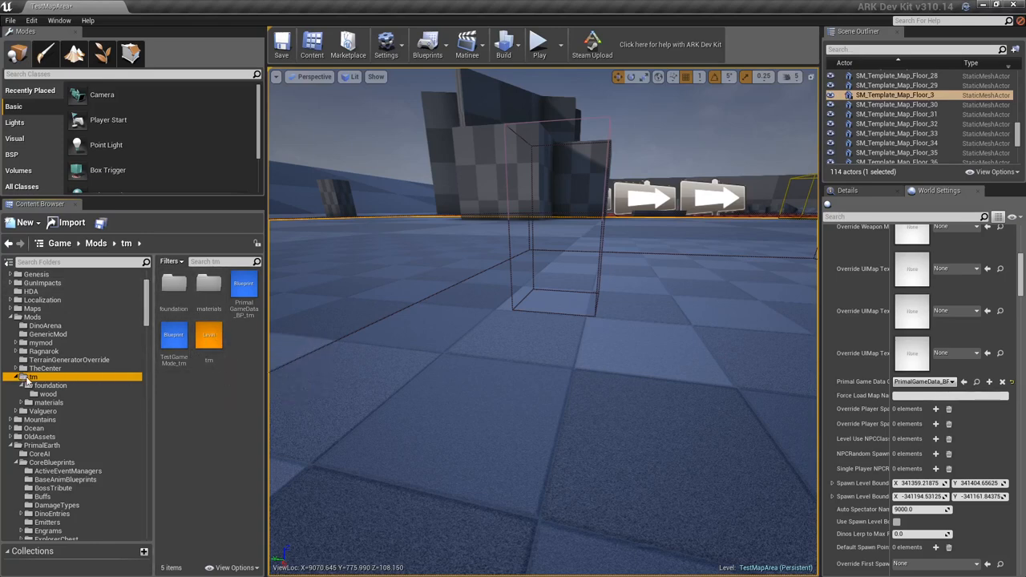
{"action": "mouse_move", "coordinate": [248, 291]}
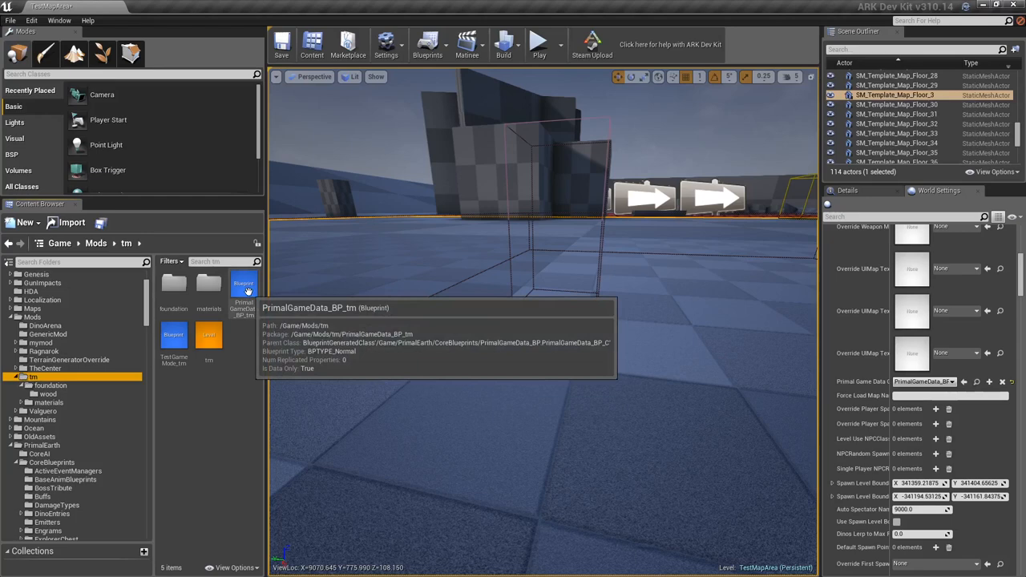
{"action": "double_click", "coordinate": [250, 300]}
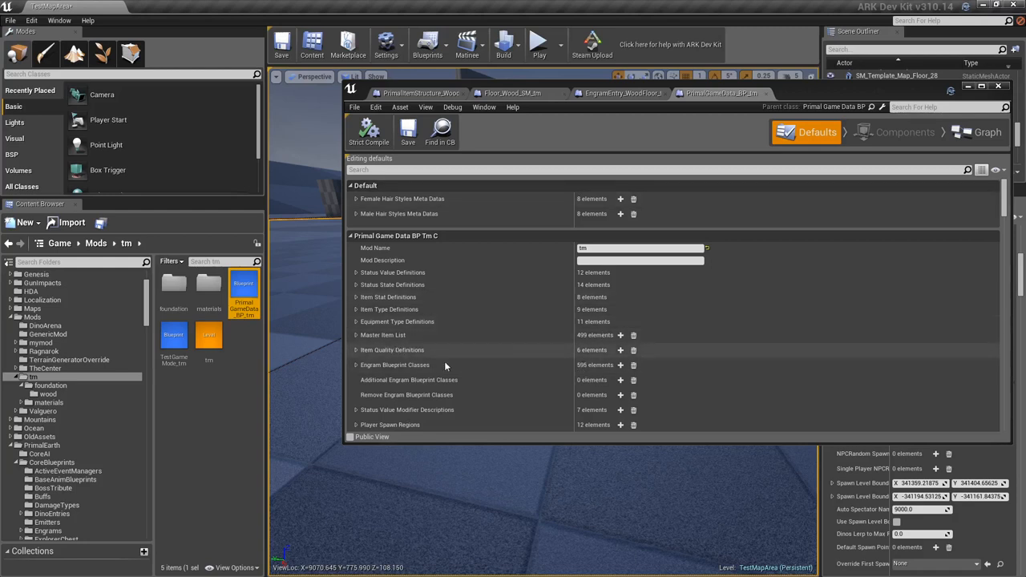
{"action": "left_click", "coordinate": [621, 382]}
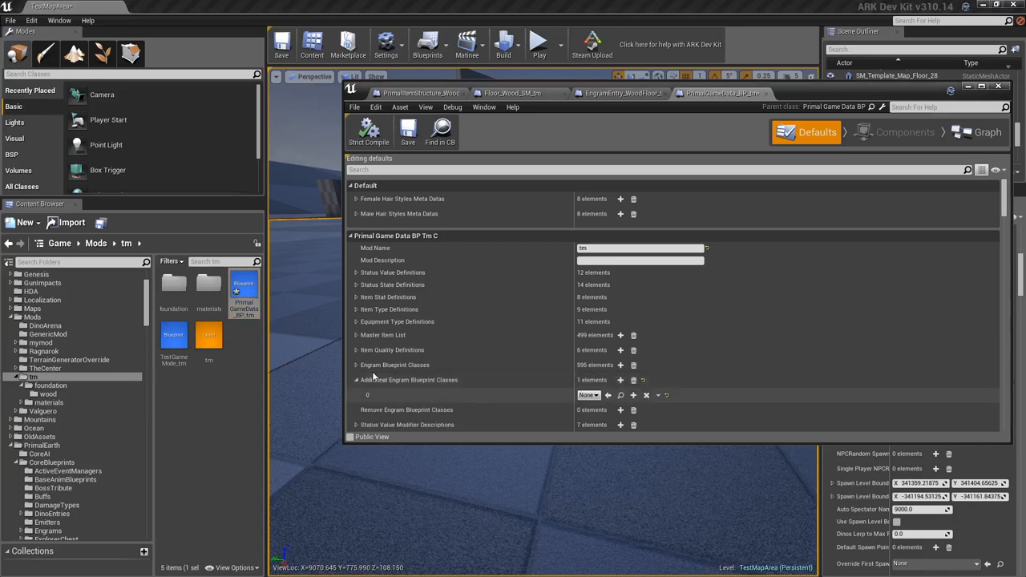
- Assign EngramEntry_WoodFloor_tm from the wood folder to the new additional engram element, save the blueprint and minimize its editor
{"action": "left_click", "coordinate": [50, 394]}
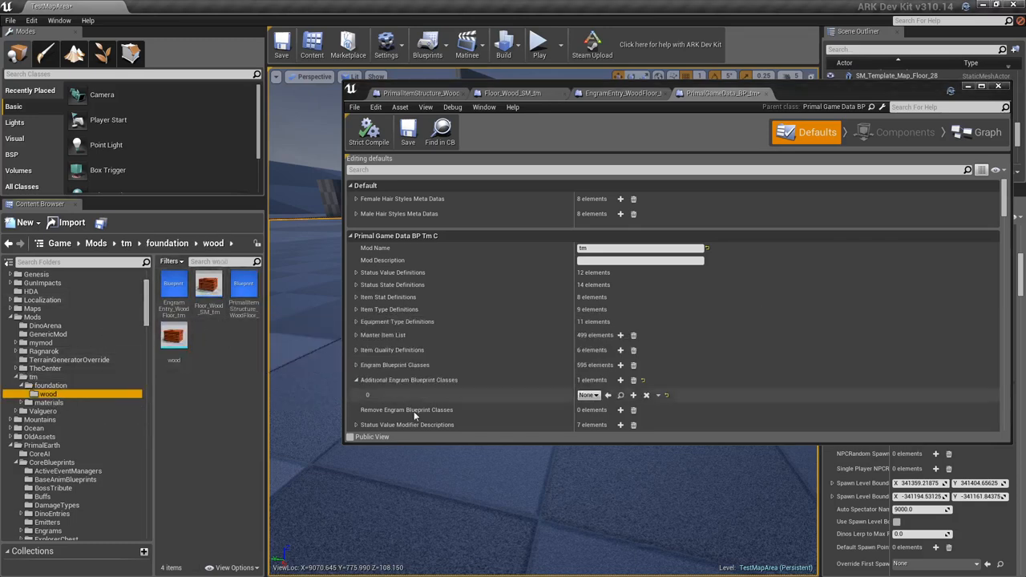
{"action": "left_click", "coordinate": [173, 295]}
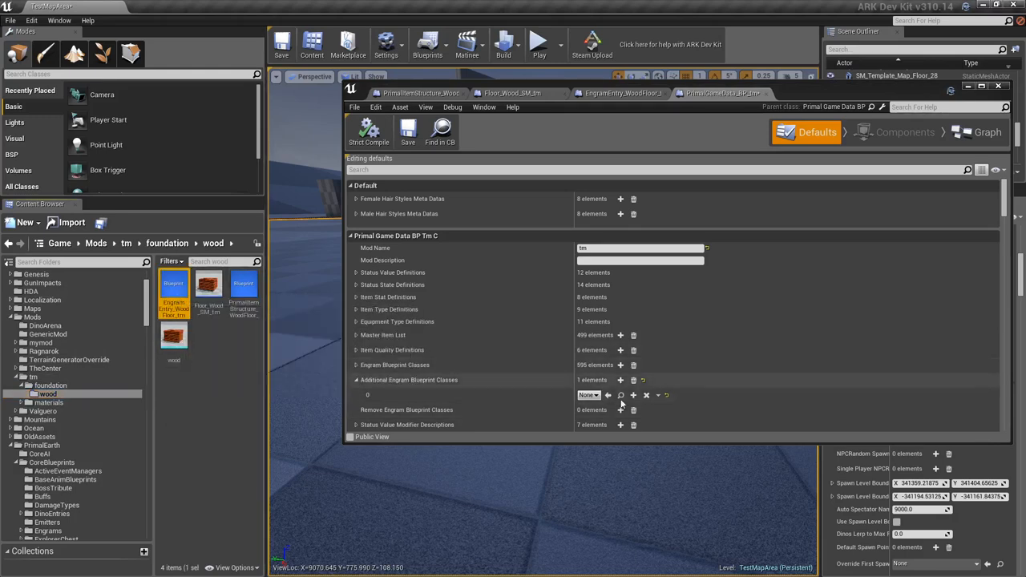
{"action": "mouse_move", "coordinate": [194, 304]}
{"action": "left_mouse_down"}
{"action": "mouse_move", "coordinate": [495, 426]}
{"action": "mouse_move", "coordinate": [593, 395]}
{"action": "mouse_move", "coordinate": [270, 305]}
{"action": "mouse_move", "coordinate": [182, 298]}
{"action": "left_mouse_up"}
{"action": "left_click", "coordinate": [608, 394]}
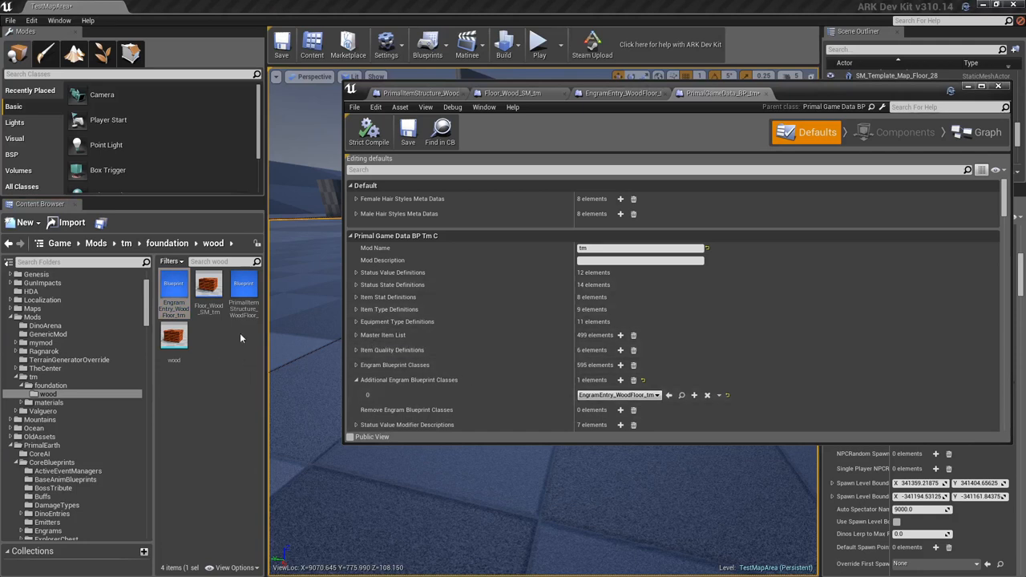
{"action": "left_click", "coordinate": [408, 131]}
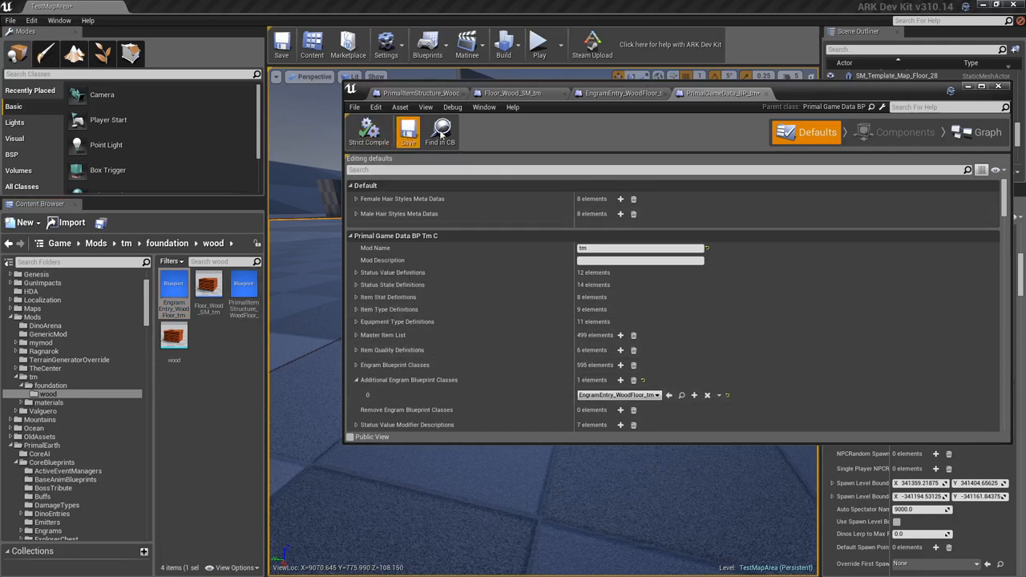
{"action": "left_click", "coordinate": [968, 86]}
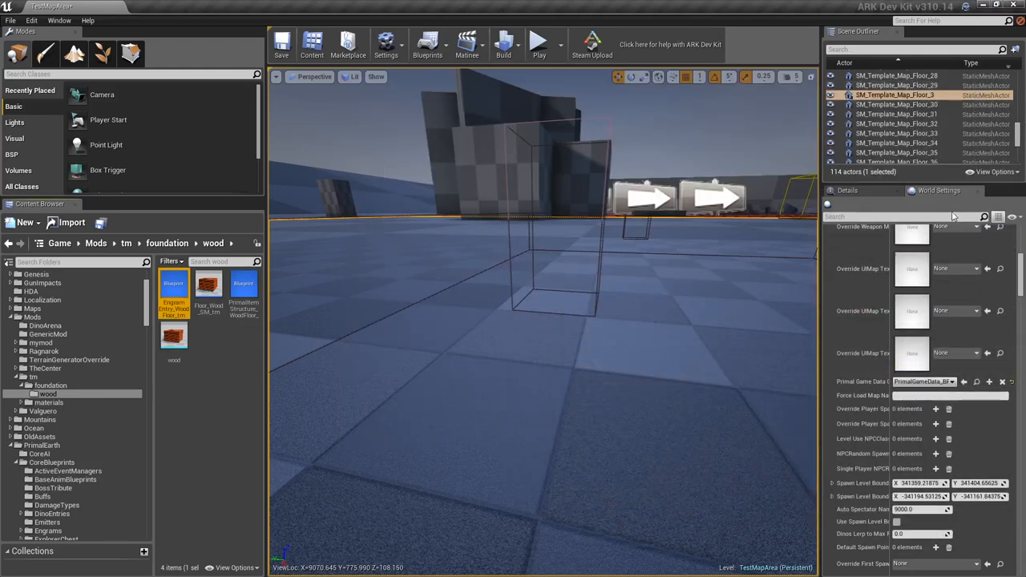
{"action": "scroll", "coordinate": [942, 454], "scroll_direction": "down", "scroll_amount": 2}
{"action": "scroll", "coordinate": [942, 454], "scroll_direction": "down", "scroll_amount": 10}
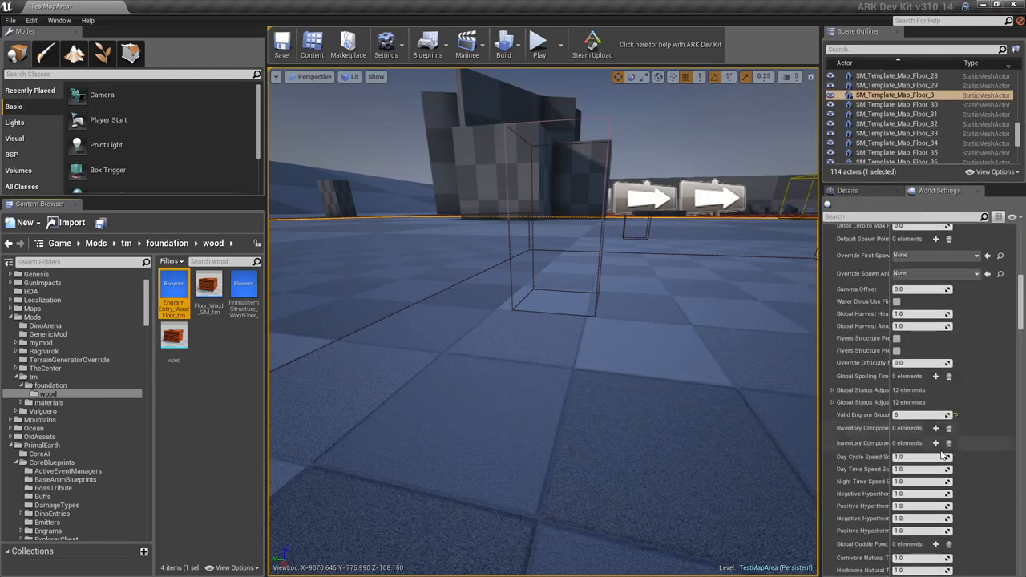
{"action": "scroll", "coordinate": [942, 454], "scroll_direction": "down", "scroll_amount": 12}
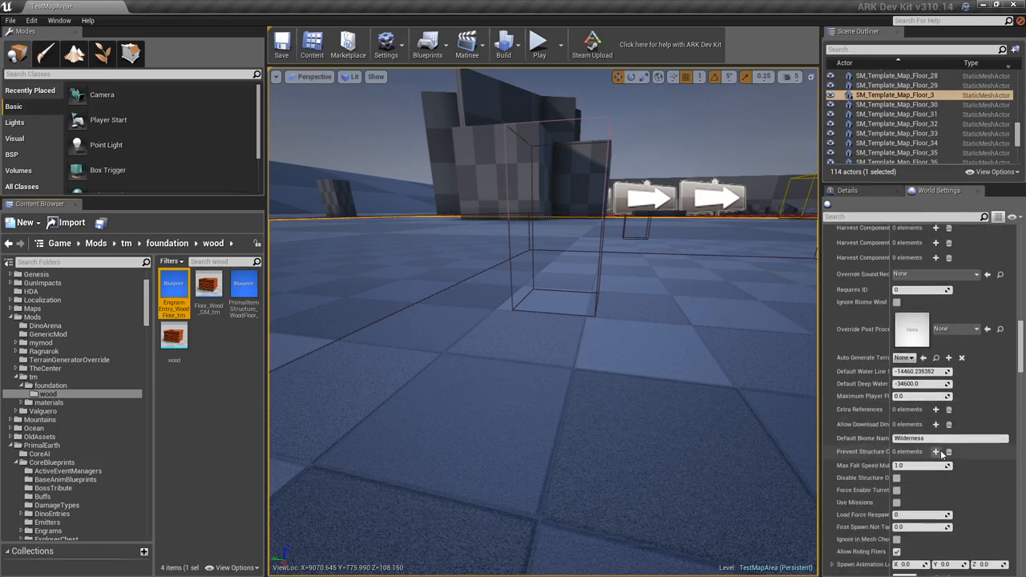
{"action": "scroll", "coordinate": [942, 454], "scroll_direction": "up", "scroll_amount": 11}
{"action": "left_click_drag", "start_coordinate": [1022, 330], "coordinate": [1017, 281]}
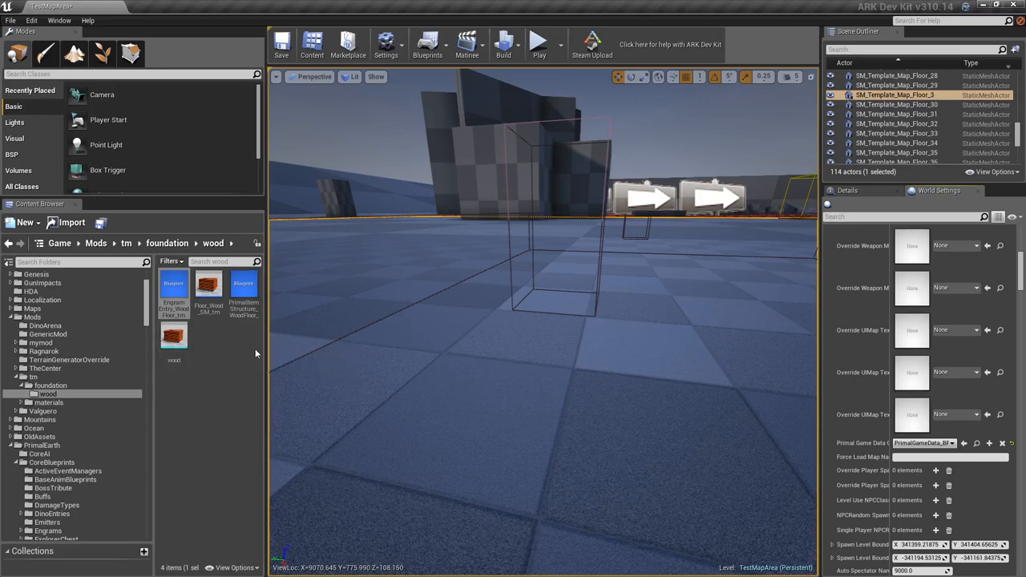
- Start a game preview from the test map's floor, take control of the character and walk forward
{"action": "right_click", "coordinate": [411, 336]}
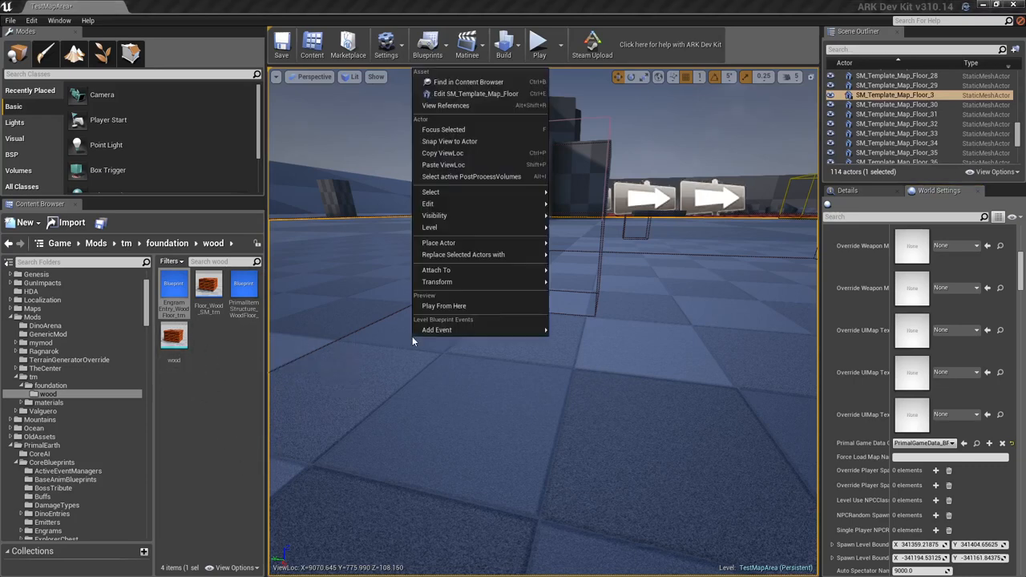
{"action": "left_click", "coordinate": [454, 307]}
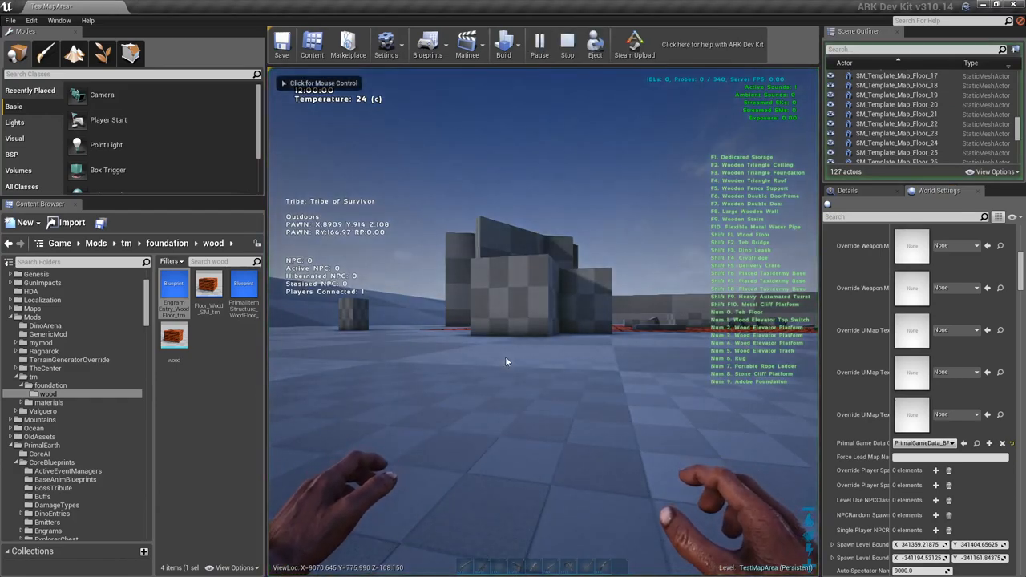
{"action": "left_click", "coordinate": [506, 361]}
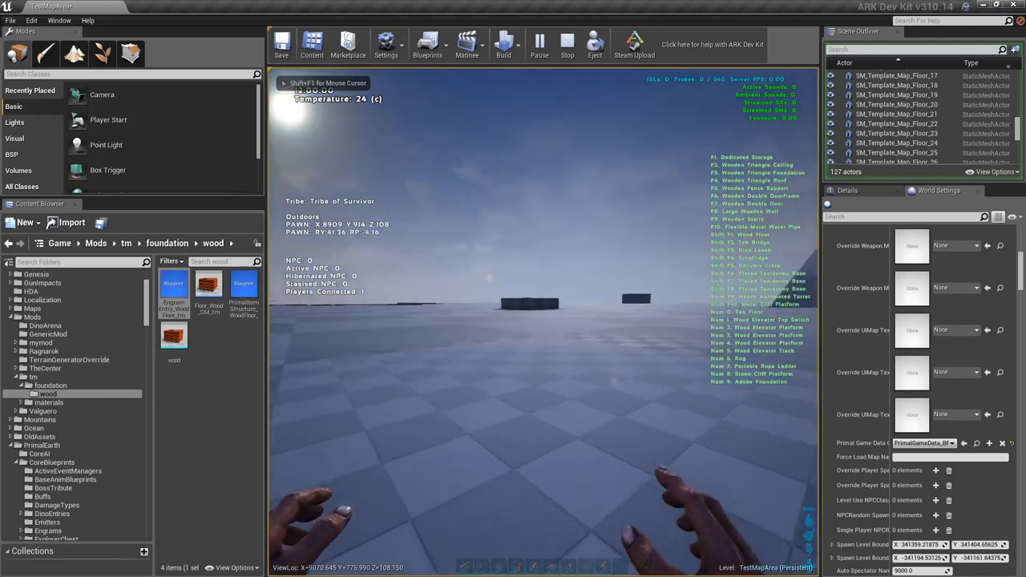
{"action": "key", "text": "w"}
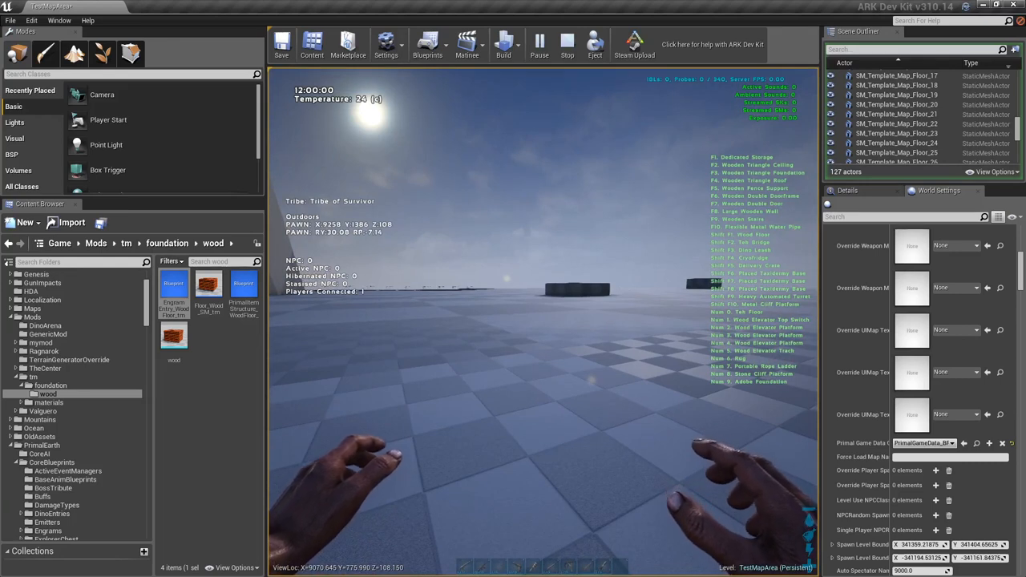
- Run the gcm command in the running preview's console and close the console
{"action": "key", "text": "shift+F1"}
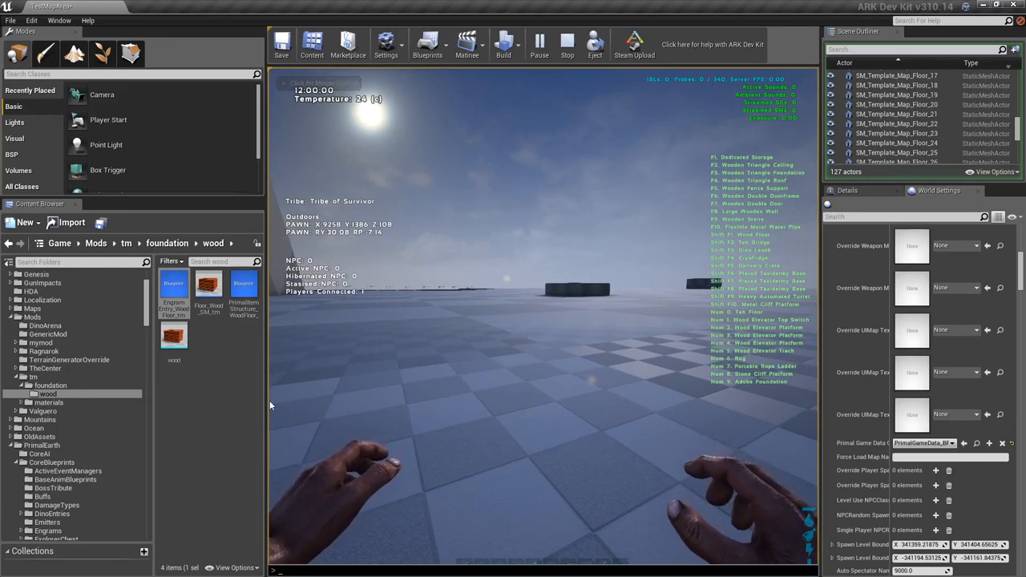
{"action": "type", "text": "gcm"}
{"action": "key", "text": "Return"}
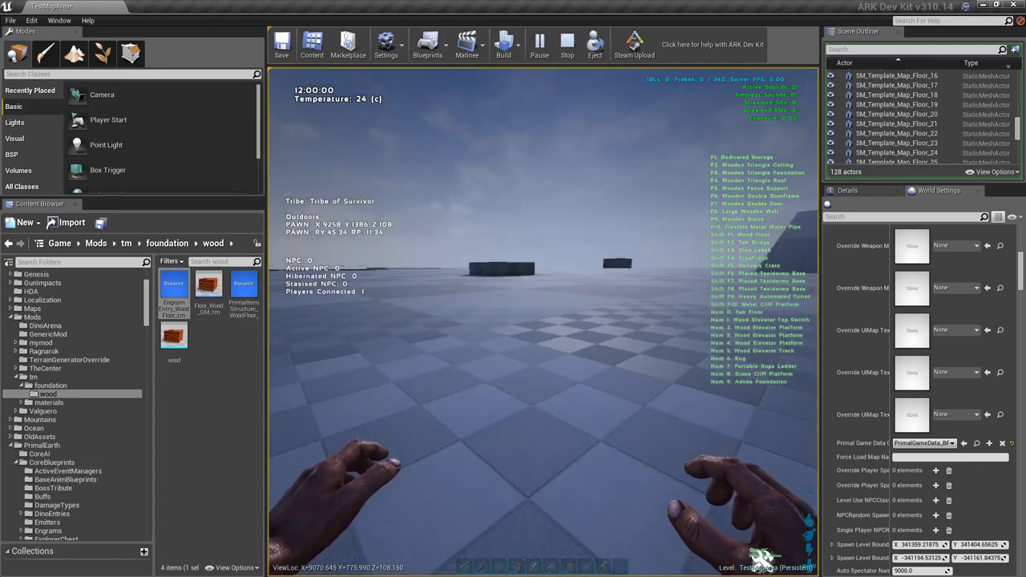
{"action": "key", "text": "Tab"}
{"action": "key", "text": "Tab"}
{"action": "key", "text": "Tab"}
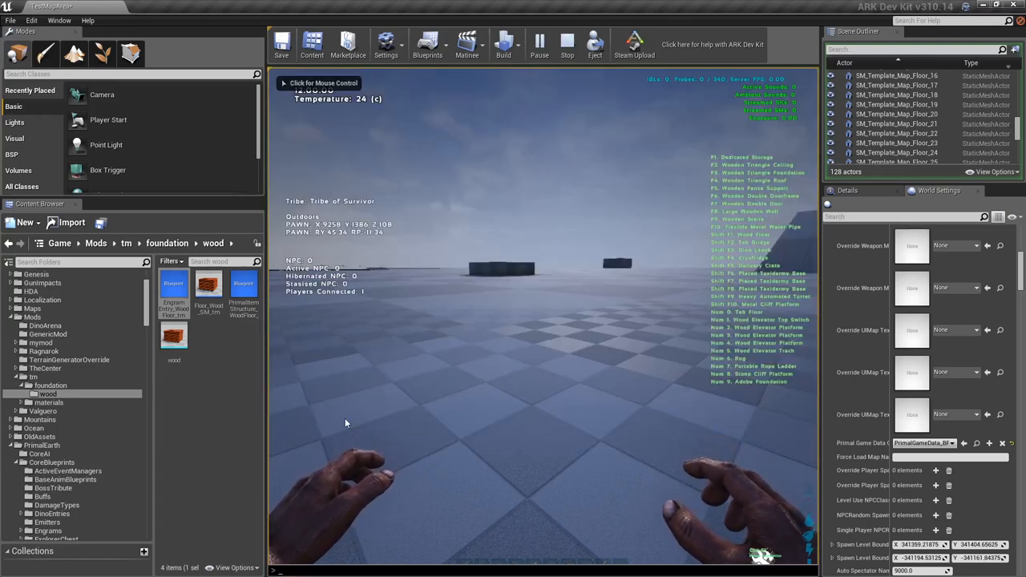
{"action": "key", "text": "grave"}
{"action": "key", "text": "grave"}
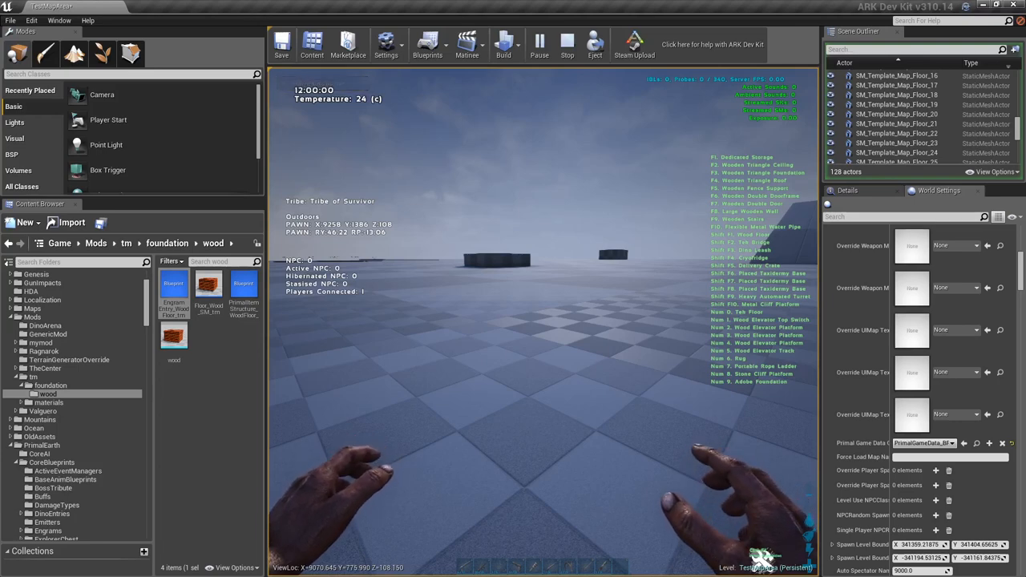
- Filter the character's crafting list by "woo", craft the Wooden Foundation TM, check it among the carried items and close the inventory
{"action": "key", "text": "i"}
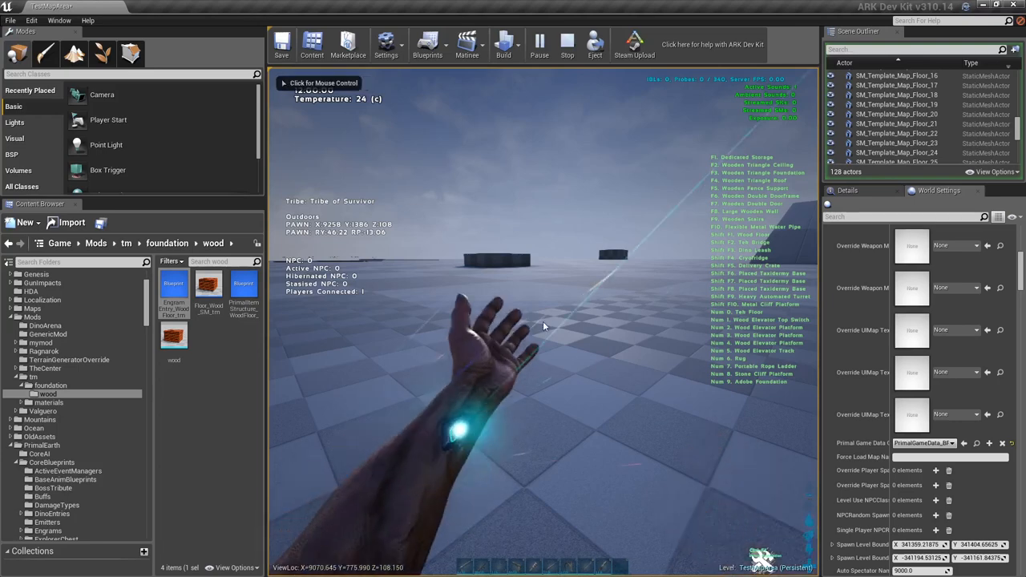
{"action": "left_click", "coordinate": [445, 198]}
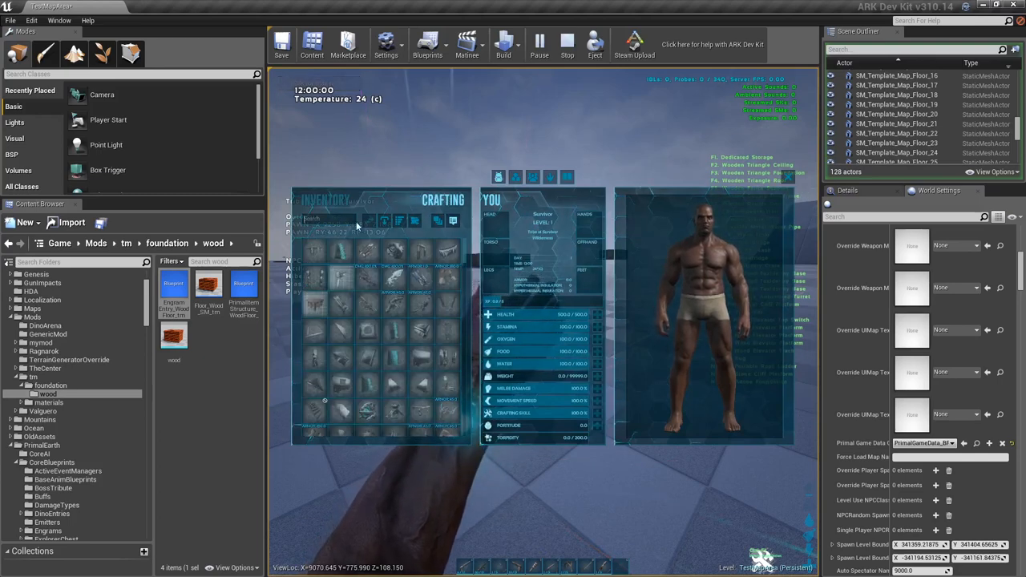
{"action": "type", "text": "wood"}
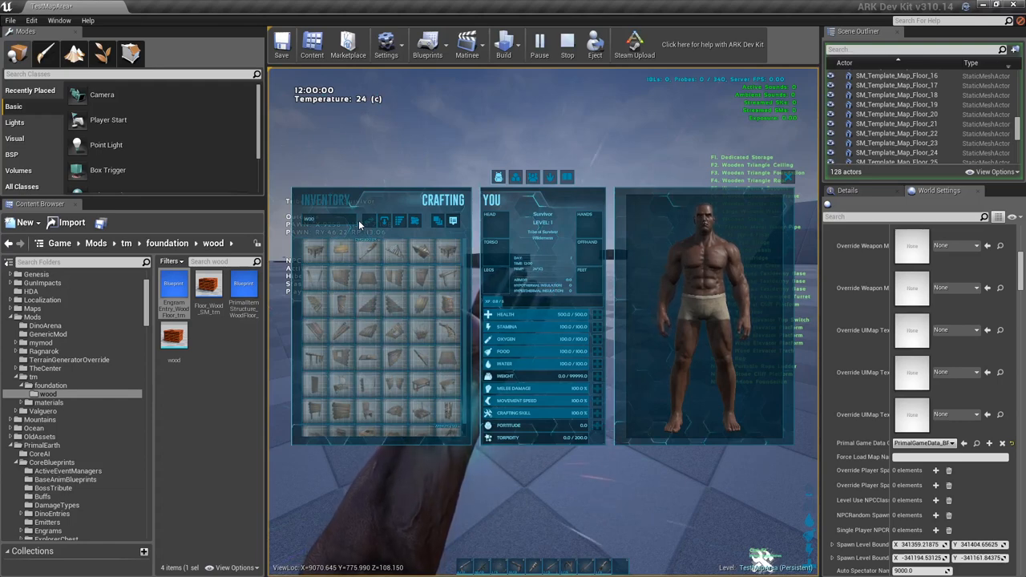
{"action": "mouse_move", "coordinate": [317, 255]}
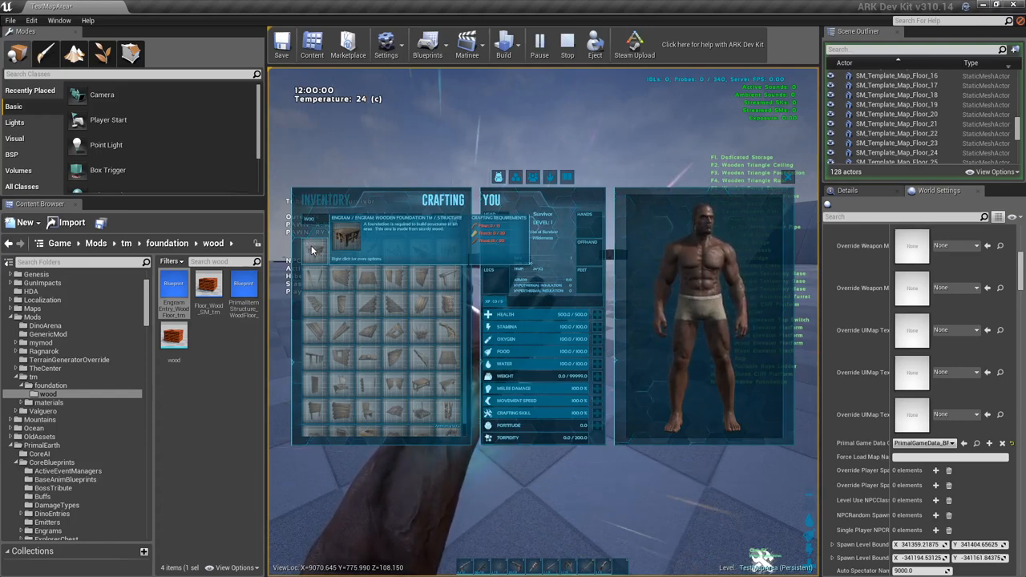
{"action": "left_click", "coordinate": [336, 203]}
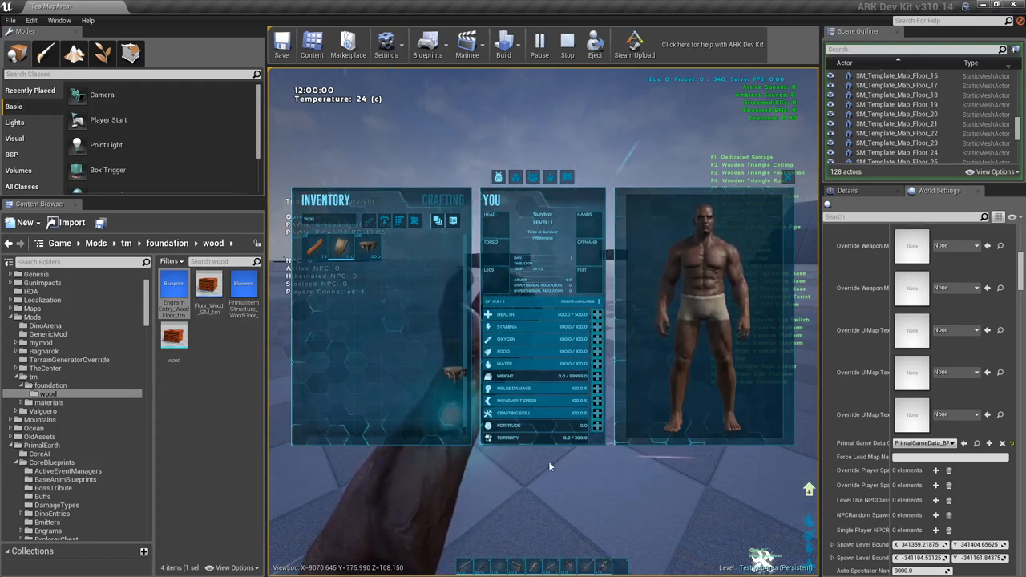
{"action": "key", "text": "i"}
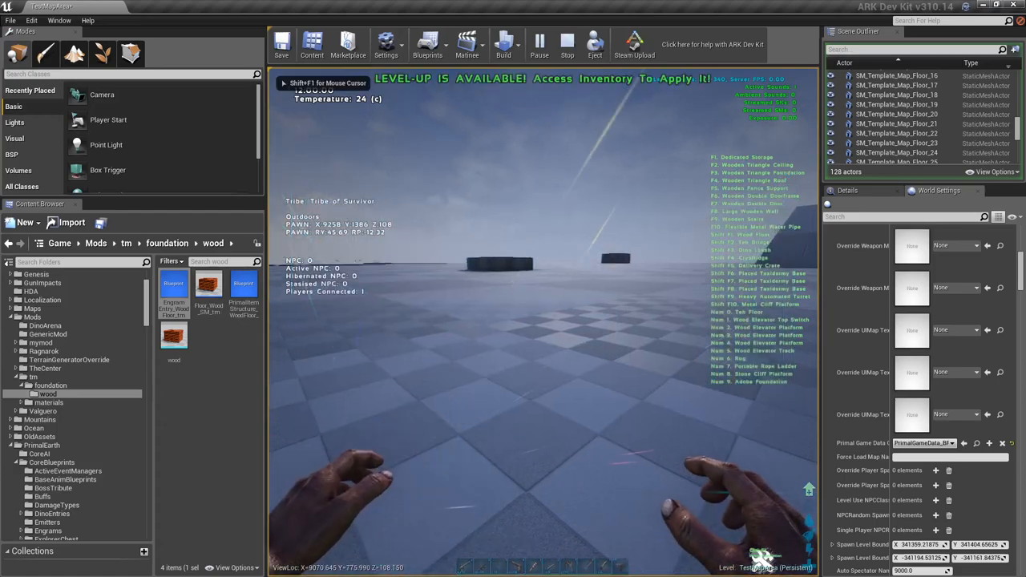
- Try to place the crafted wooden foundation on the ground in front of the character
{"action": "key", "text": "1"}
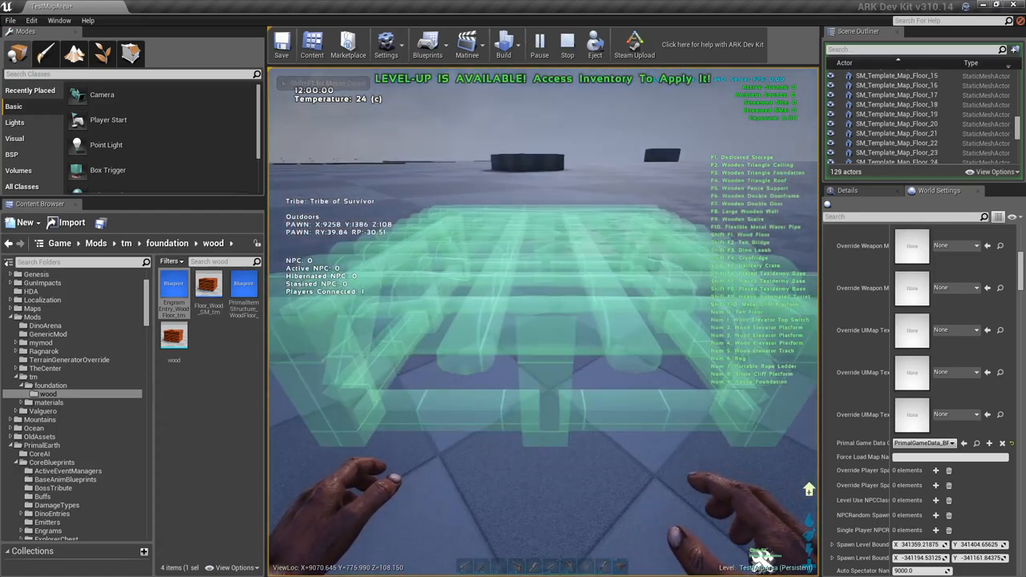
{"action": "left_click", "coordinate": [543, 323]}
{"action": "key", "text": "0"}
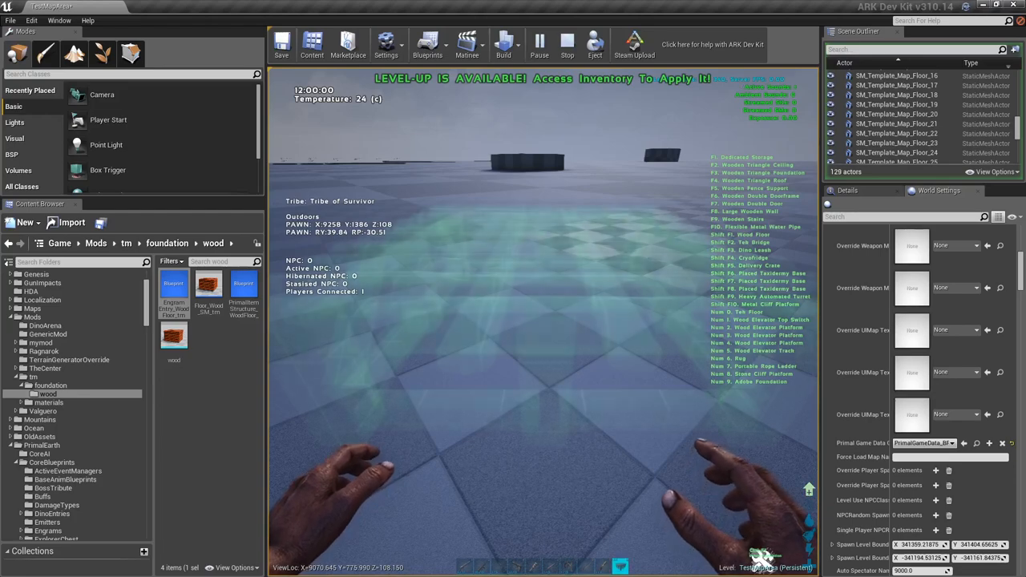
{"action": "key", "text": "0"}
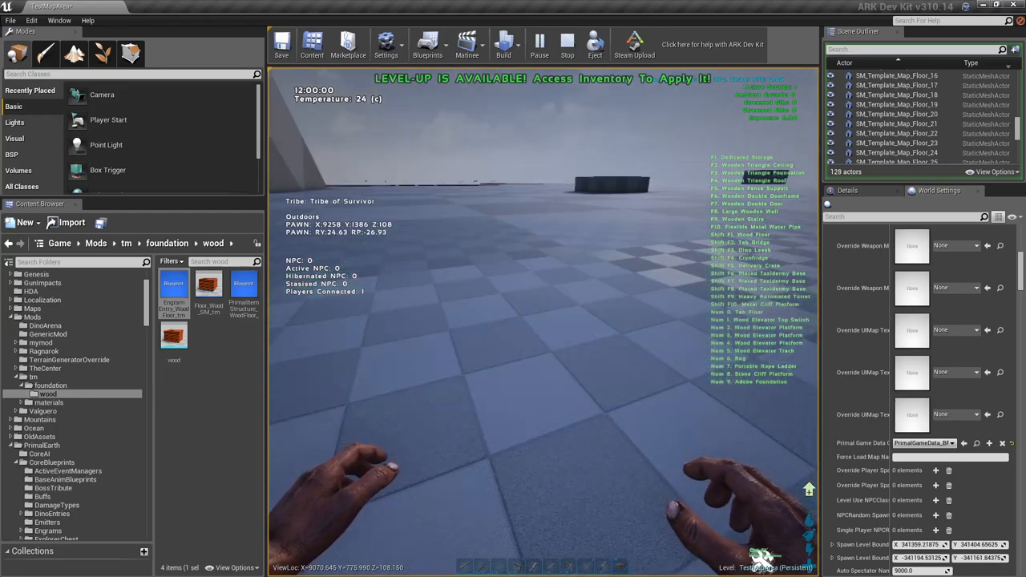
- Reopen the inventory, filter by "wood", look through the wood engrams and craft another wooden foundation
{"action": "key", "text": "i"}
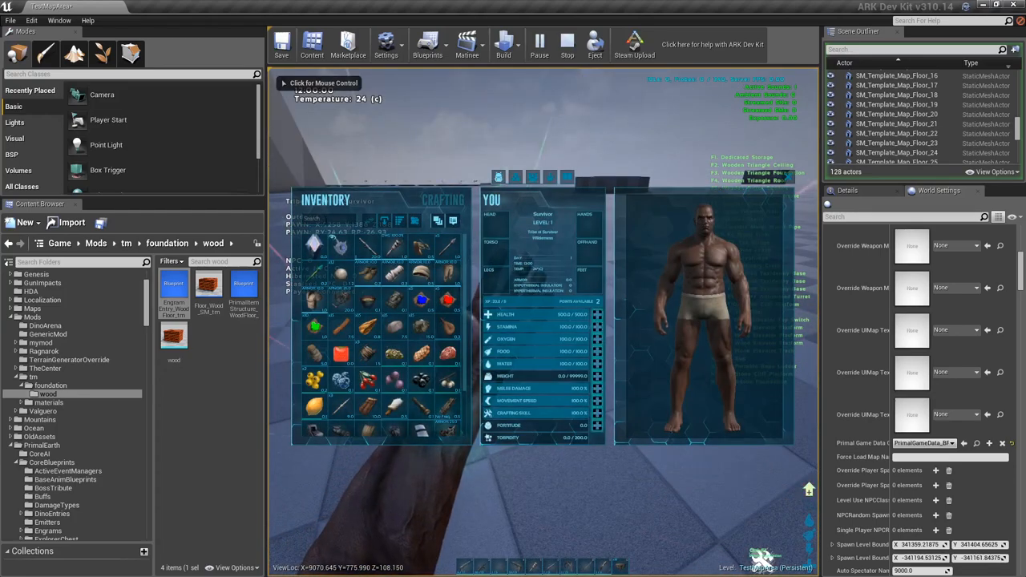
{"action": "type", "text": "wood"}
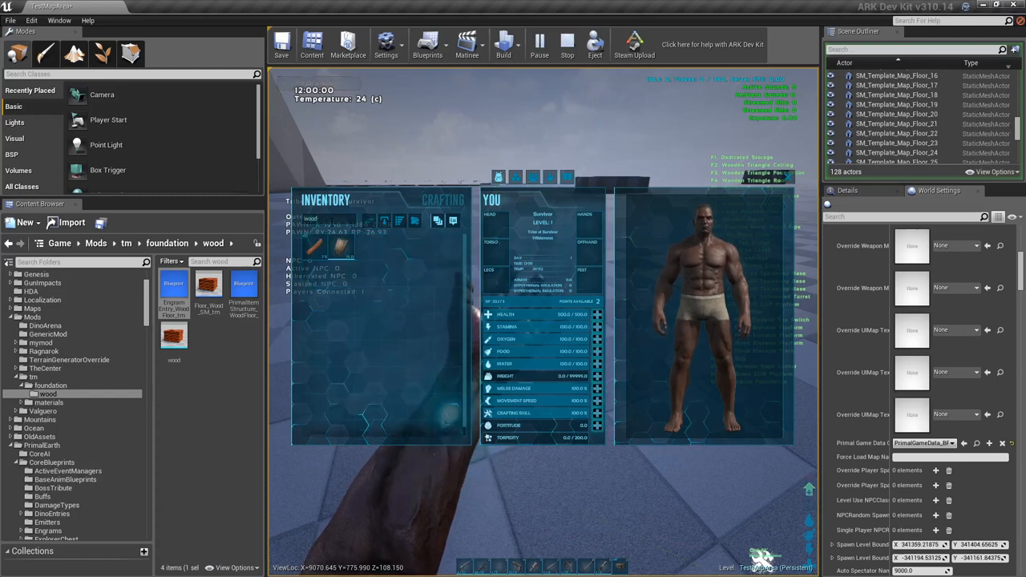
{"action": "left_click", "coordinate": [444, 201]}
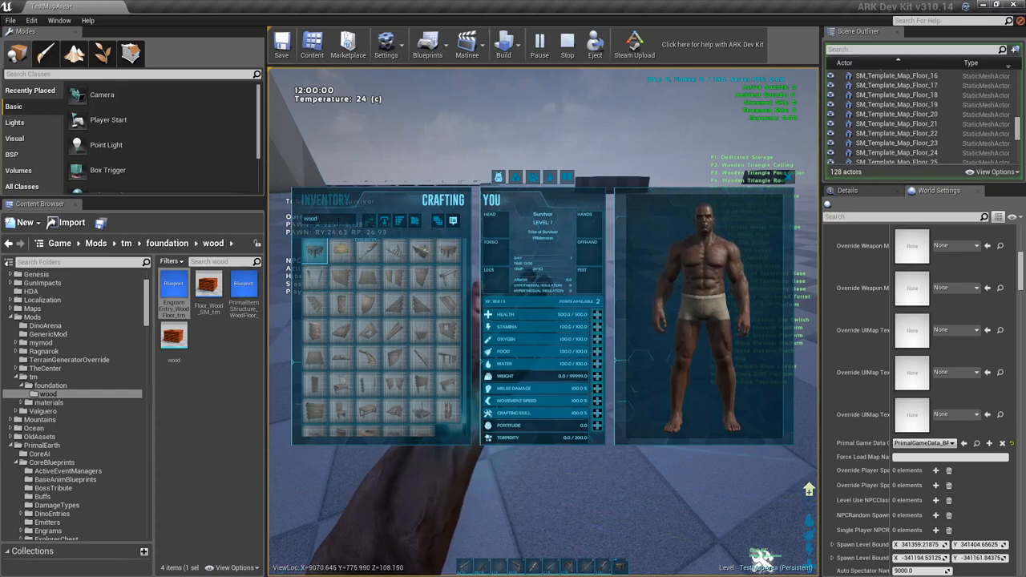
{"action": "left_click_drag", "start_coordinate": [338, 220], "coordinate": [284, 225]}
{"action": "scroll", "coordinate": [393, 340], "scroll_direction": "down", "scroll_amount": 2}
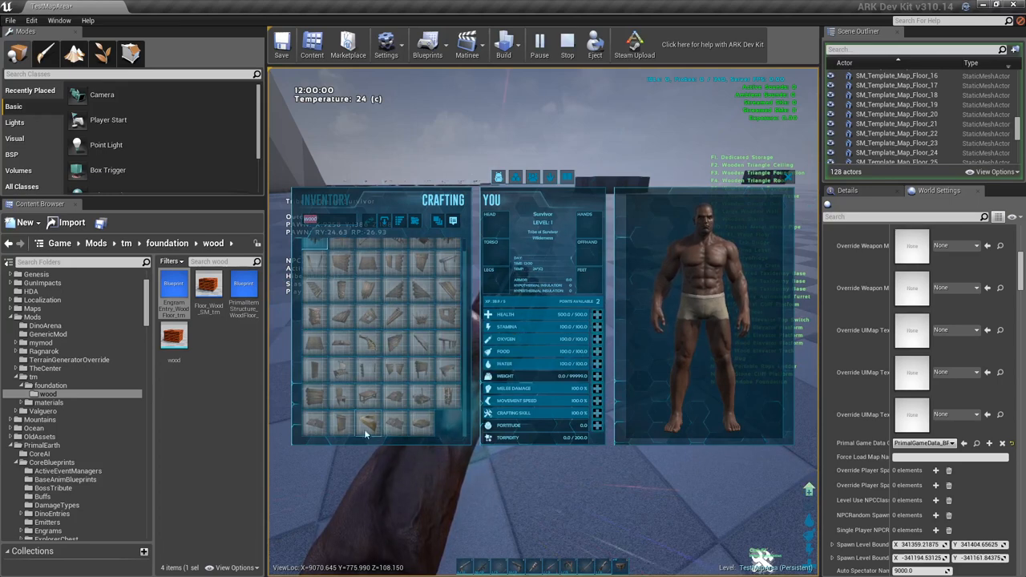
{"action": "scroll", "coordinate": [406, 388], "scroll_direction": "up", "scroll_amount": 3}
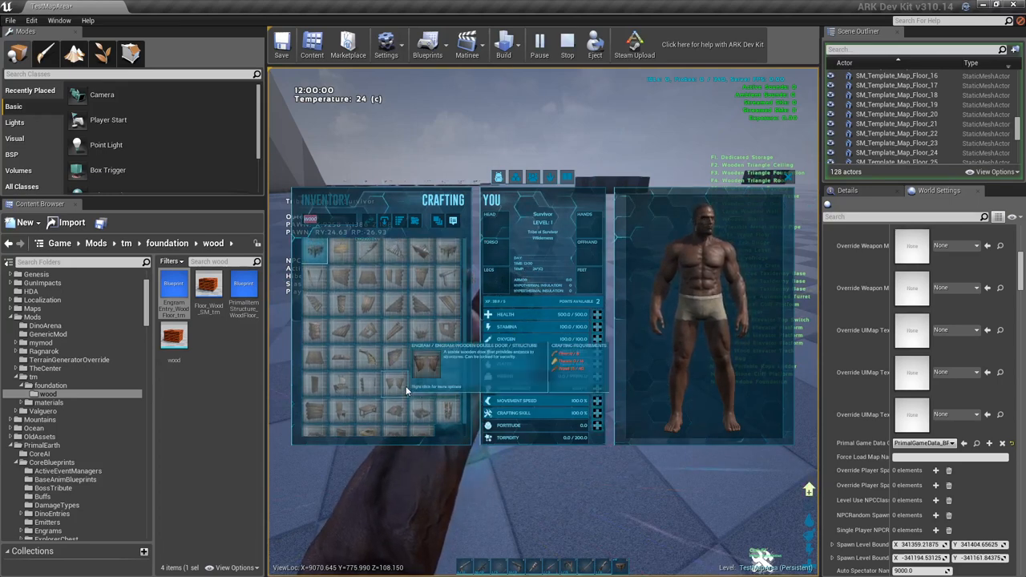
{"action": "left_click", "coordinate": [386, 222]}
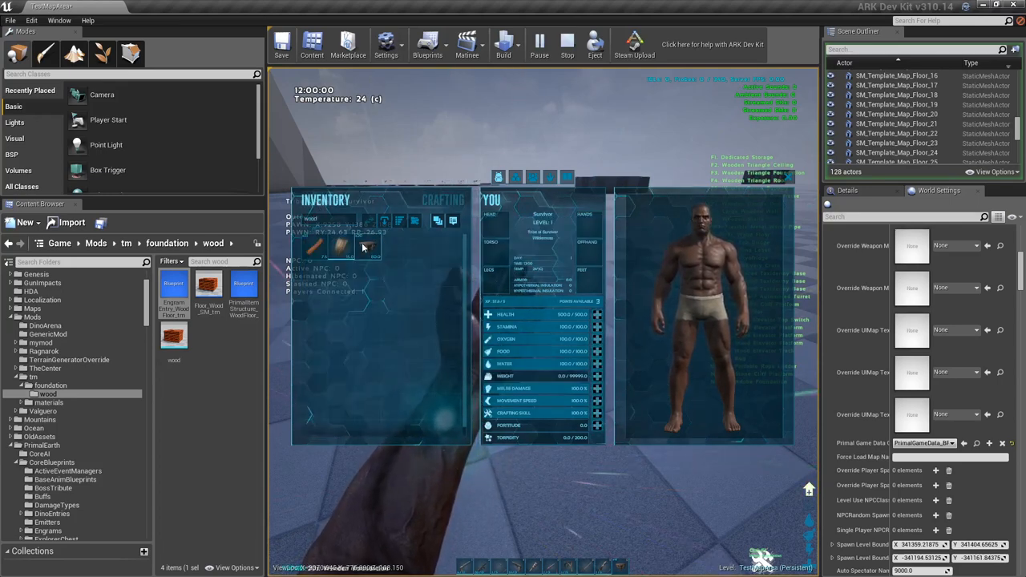
- Assign the crafted wooden foundation to the ninth quick slot, close the inventory and place it on the ground
{"action": "left_click_drag", "start_coordinate": [605, 566], "coordinate": [608, 566]}
{"action": "key", "text": "i"}
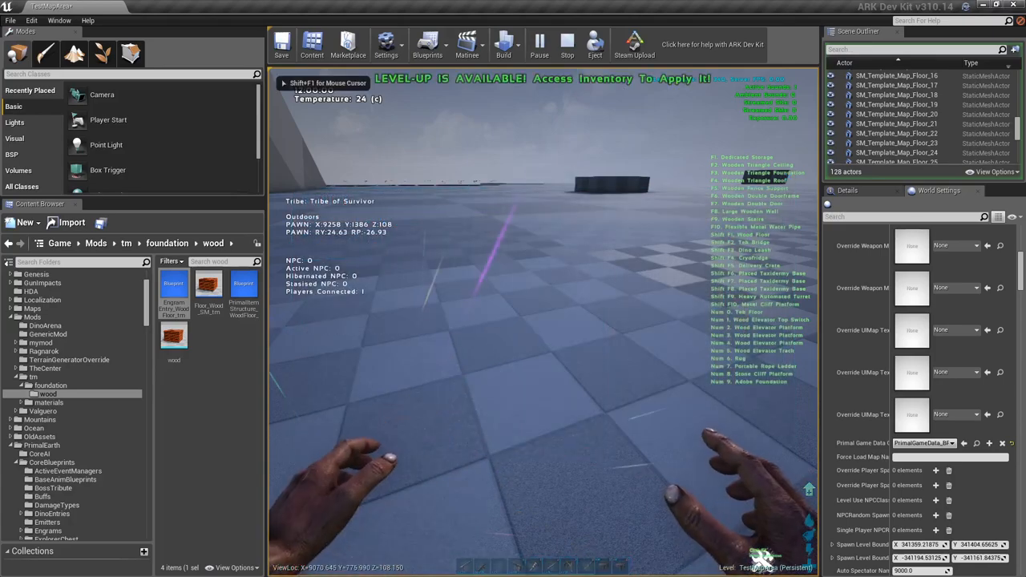
{"action": "key", "text": "9"}
{"action": "left_click", "coordinate": [544, 322]}
{"action": "left_click", "coordinate": [543, 322]}
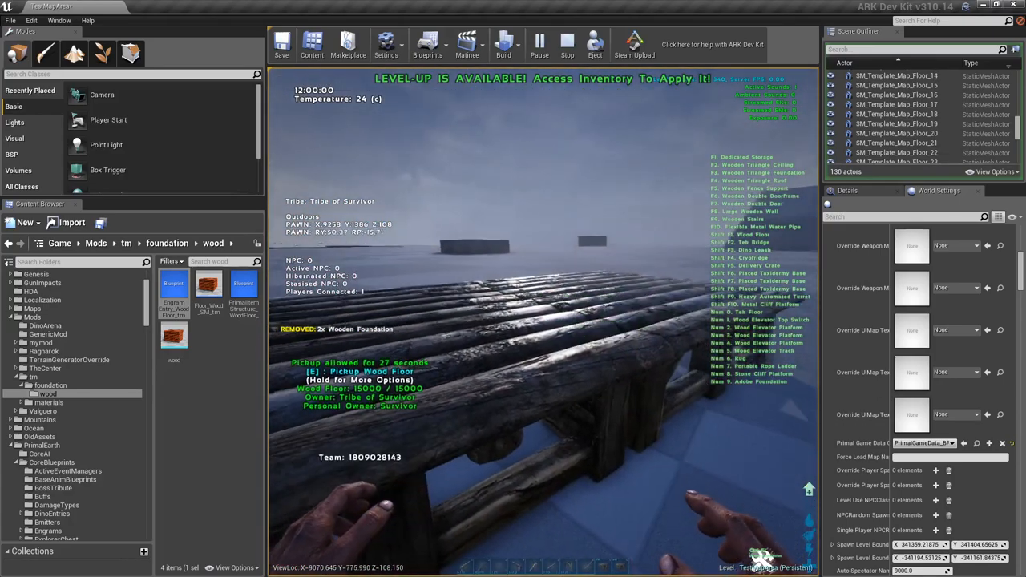
- Examine the placed wooden foundation from several sides and end the play preview
{"action": "key", "text": "d"}
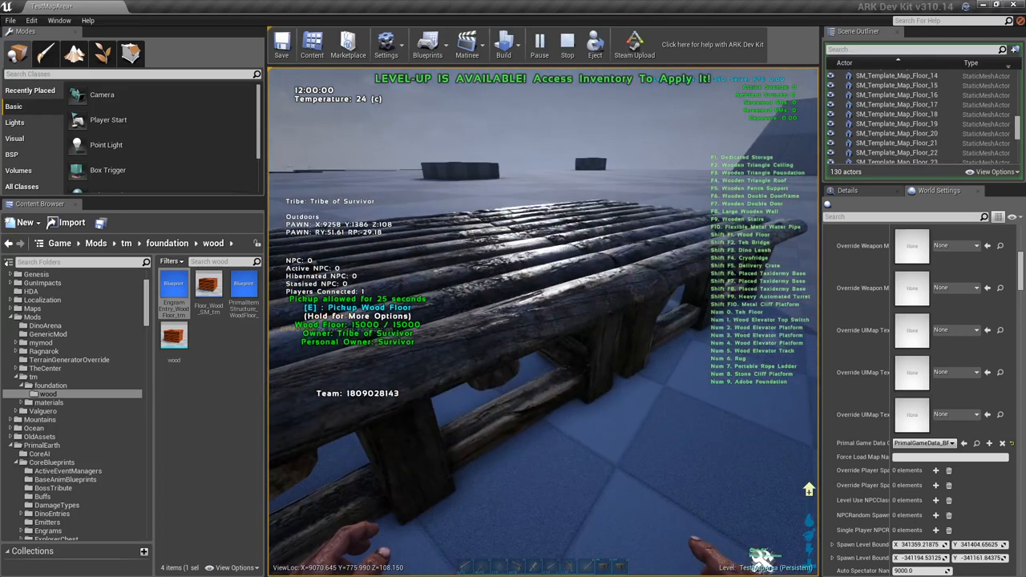
{"action": "key", "text": "a"}
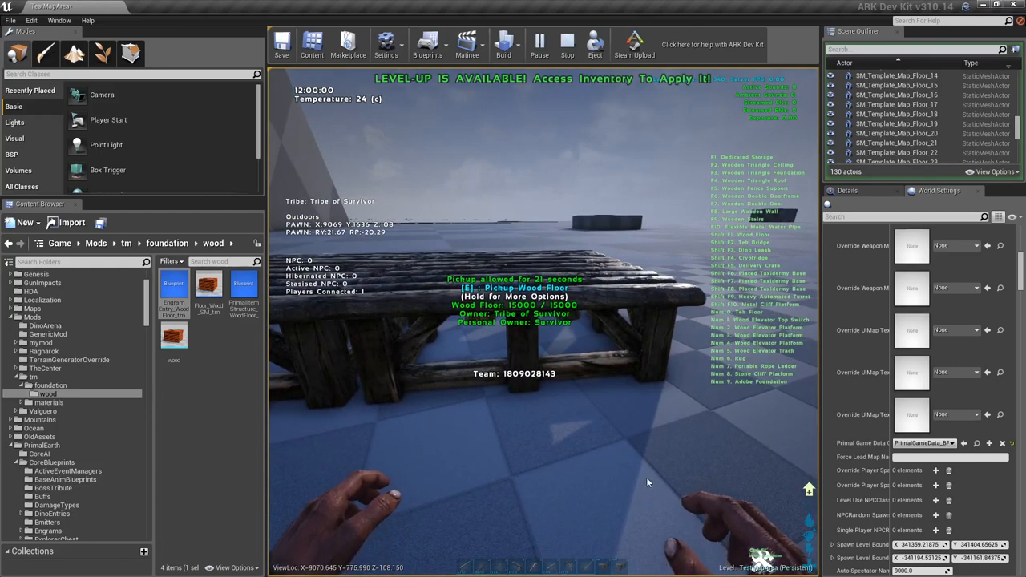
{"action": "key", "text": "Escape"}
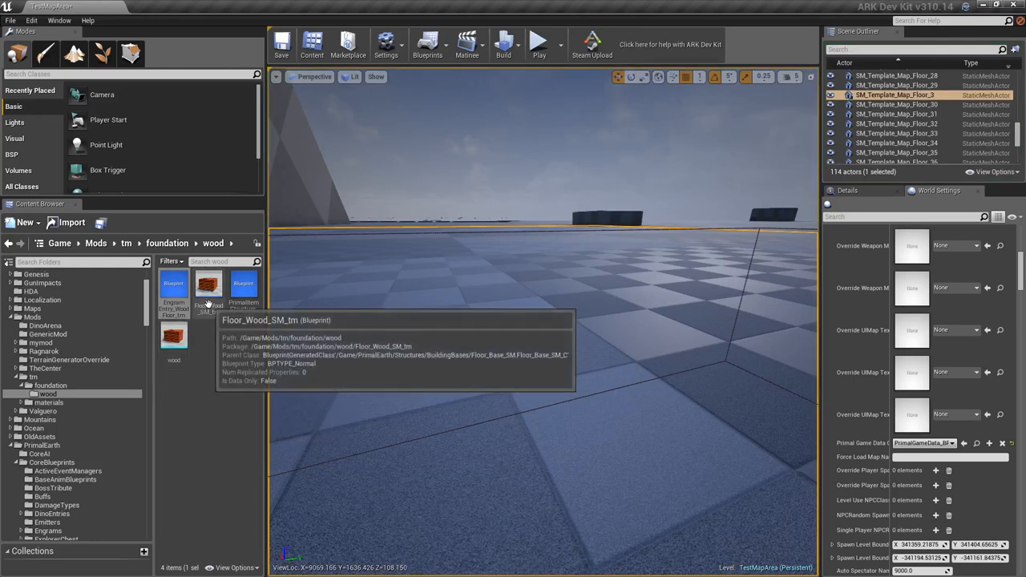
- In the wood floor item blueprint, filter the defaults by "str", set Structure to Build to Floor_Wood_SM_tm, save and minimize the editor
{"action": "double_click", "coordinate": [247, 304]}
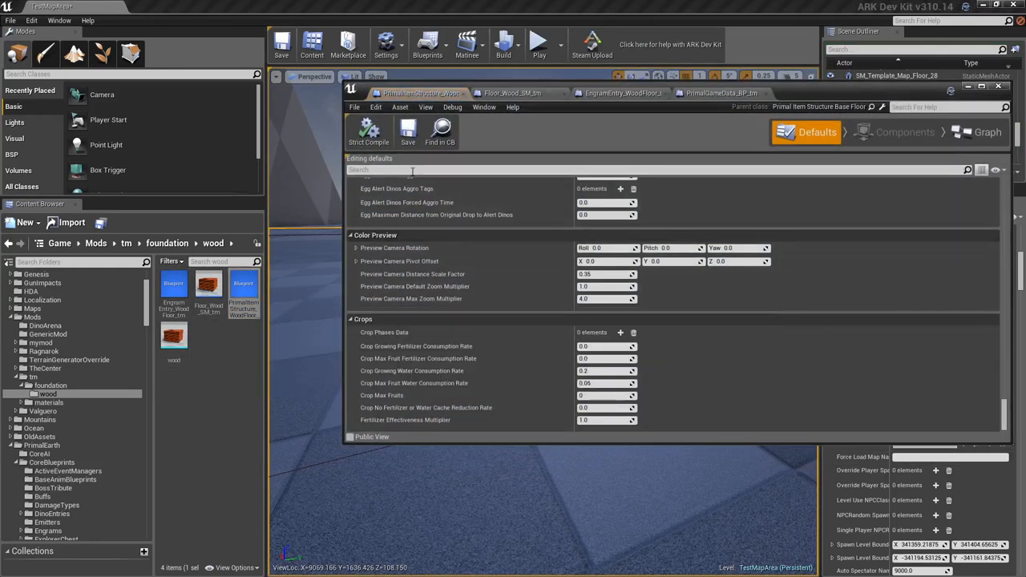
{"action": "type", "text": "str"}
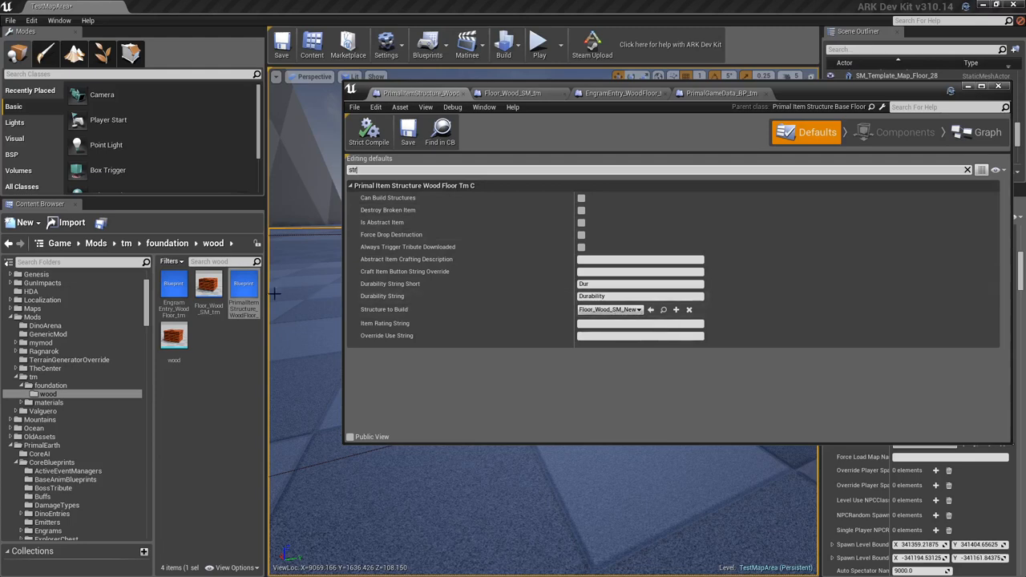
{"action": "left_click", "coordinate": [184, 311]}
{"action": "left_click", "coordinate": [247, 303]}
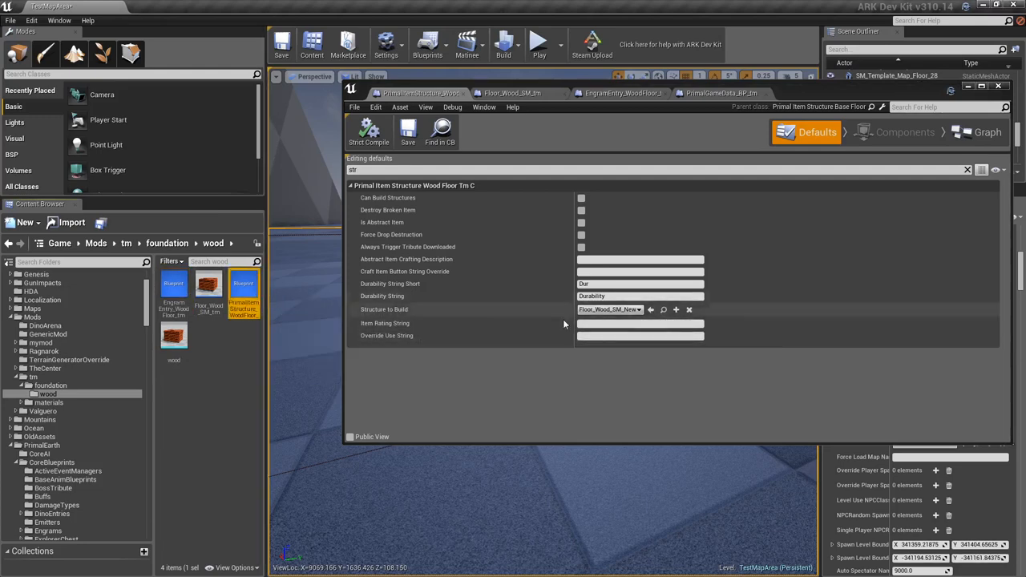
{"action": "left_click", "coordinate": [209, 289]}
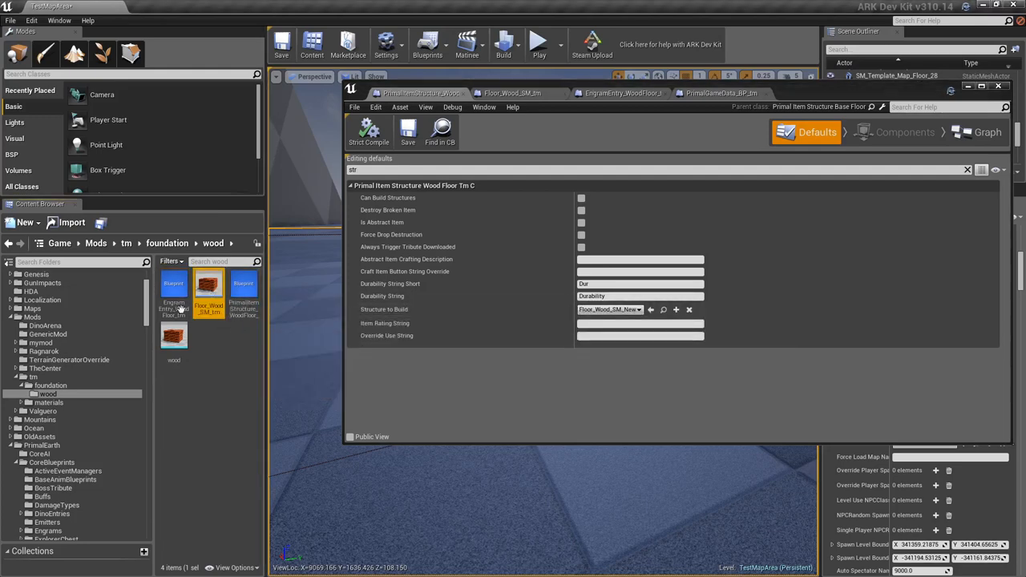
{"action": "left_click", "coordinate": [650, 309]}
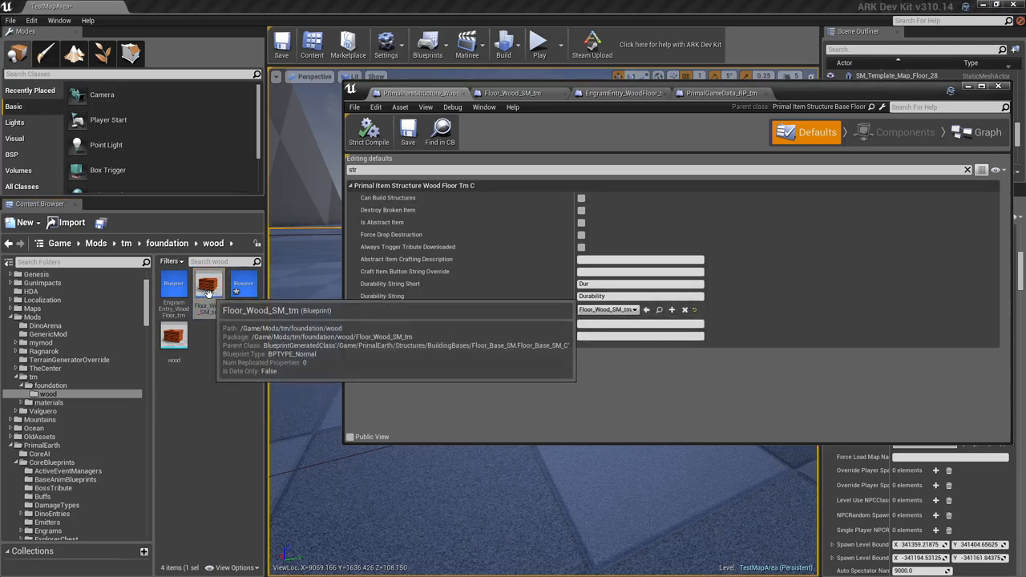
{"action": "left_click", "coordinate": [408, 134]}
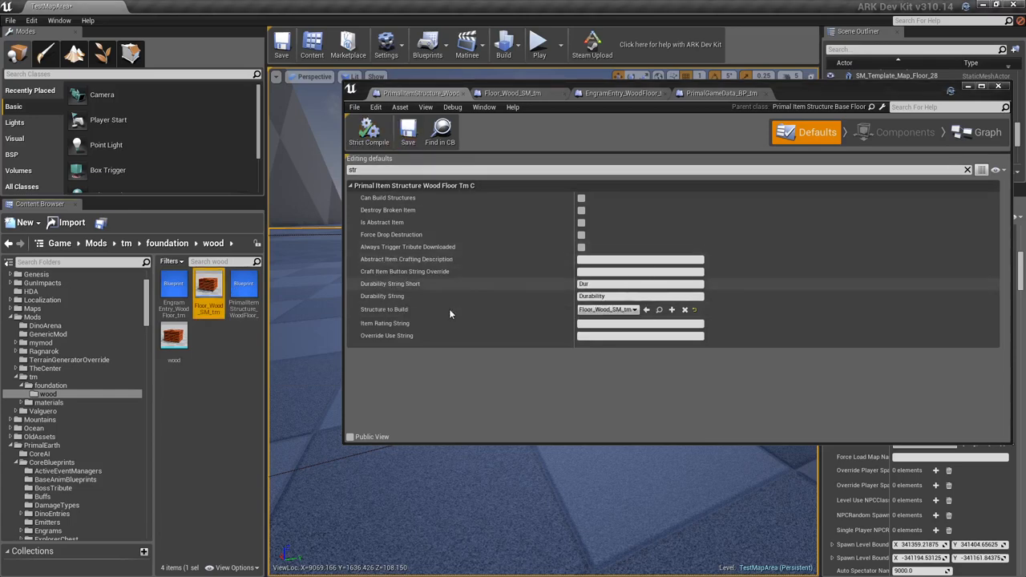
{"action": "left_click", "coordinate": [968, 87]}
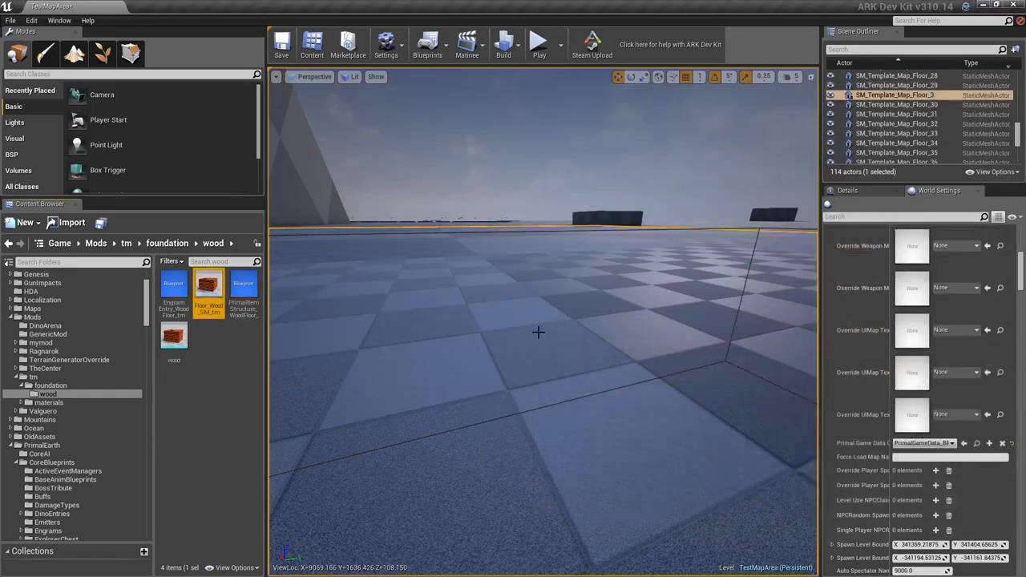
- Start the play preview from a spot on the floor and run the gcm console command
{"action": "right_click", "coordinate": [540, 332]}
{"action": "left_click", "coordinate": [574, 303]}
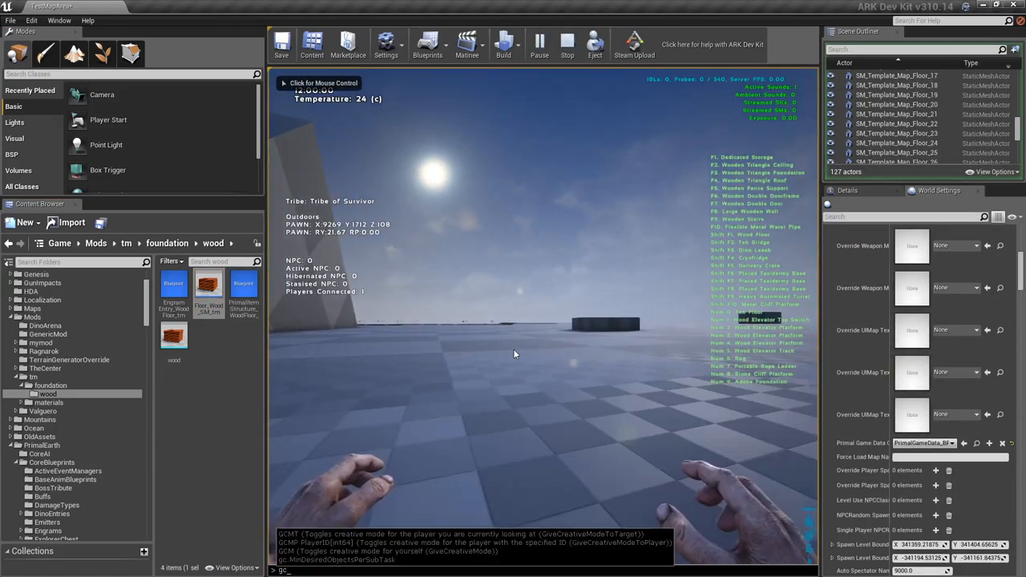
{"action": "left_click", "coordinate": [513, 354]}
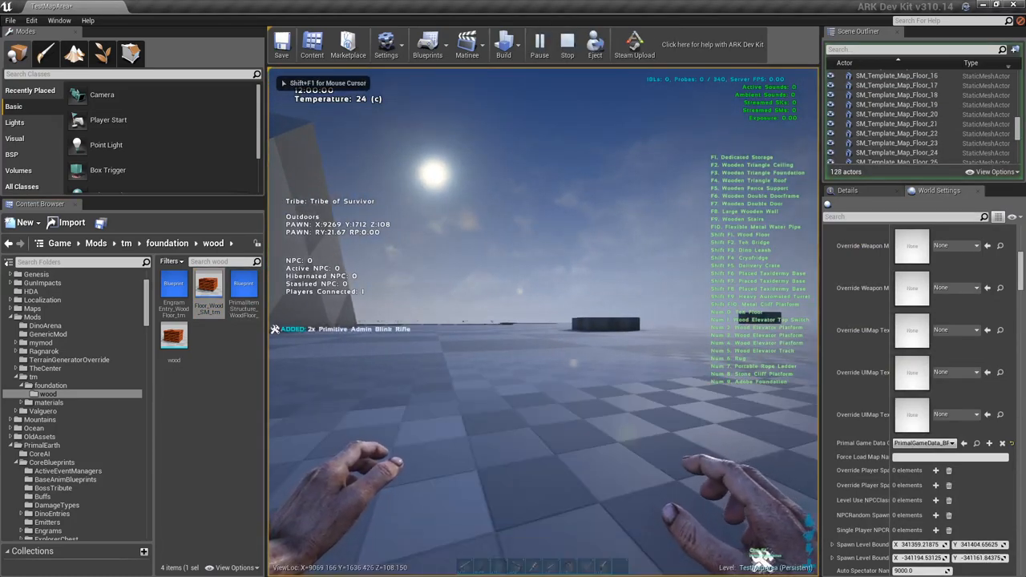
- Filter the character's crafting list by "wood" and craft the Wooden Foundation tm
{"action": "key", "text": "i"}
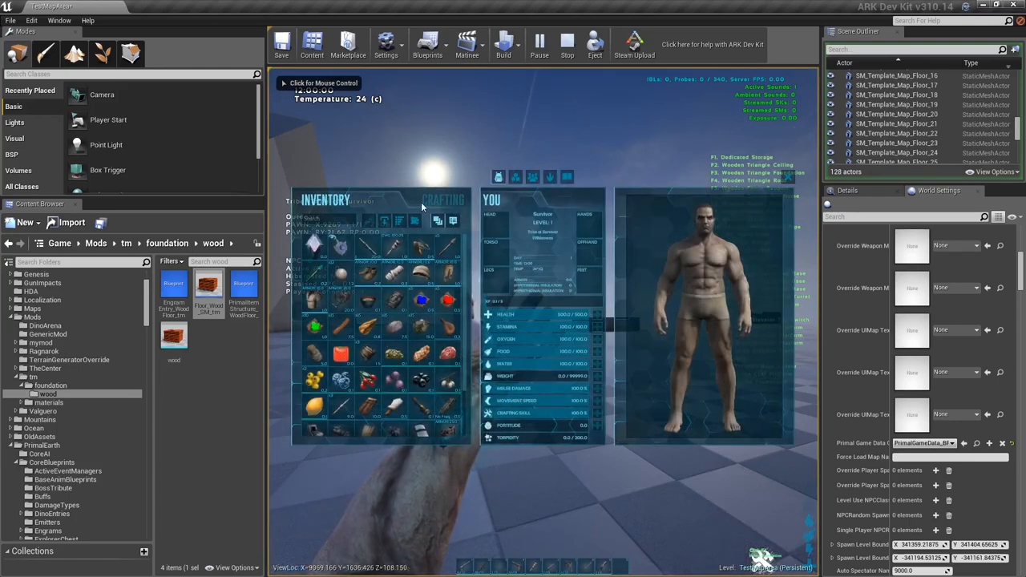
{"action": "left_click", "coordinate": [433, 201]}
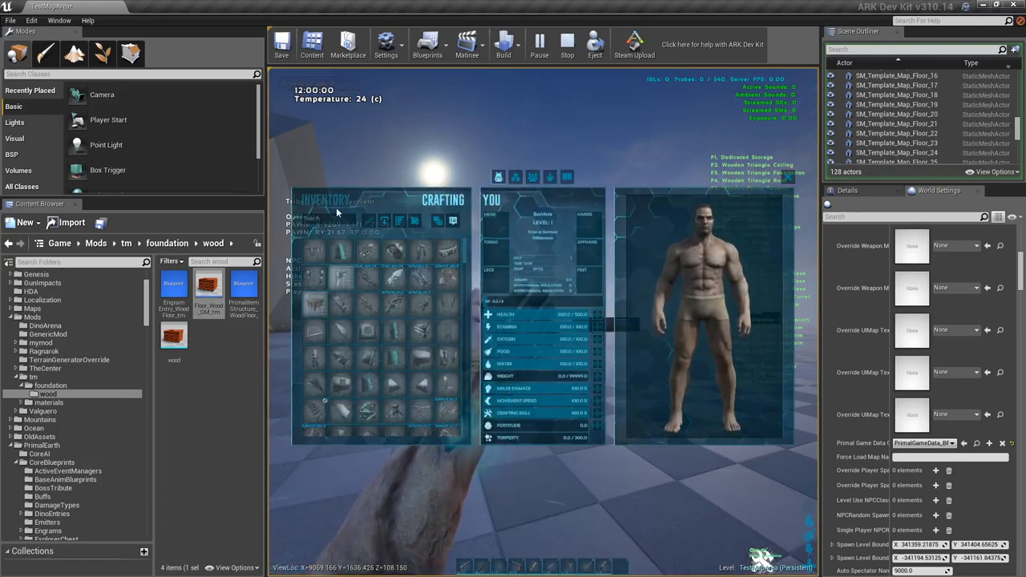
{"action": "left_click", "coordinate": [337, 215]}
{"action": "type", "text": "wood"}
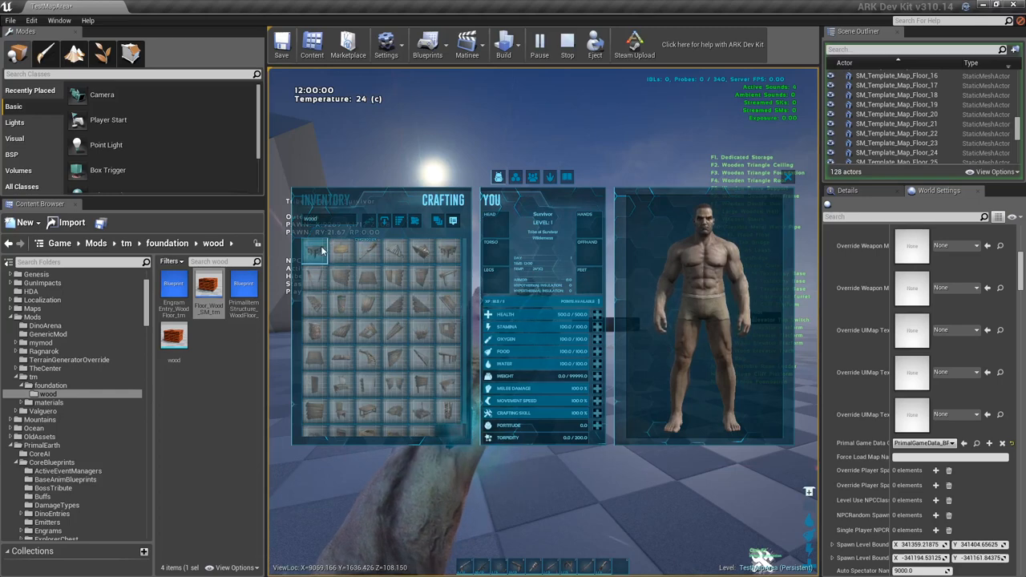
- Find the Wooden Foundation tm among the carried items, close the inventory and place it in front of the character
{"action": "left_click", "coordinate": [327, 201]}
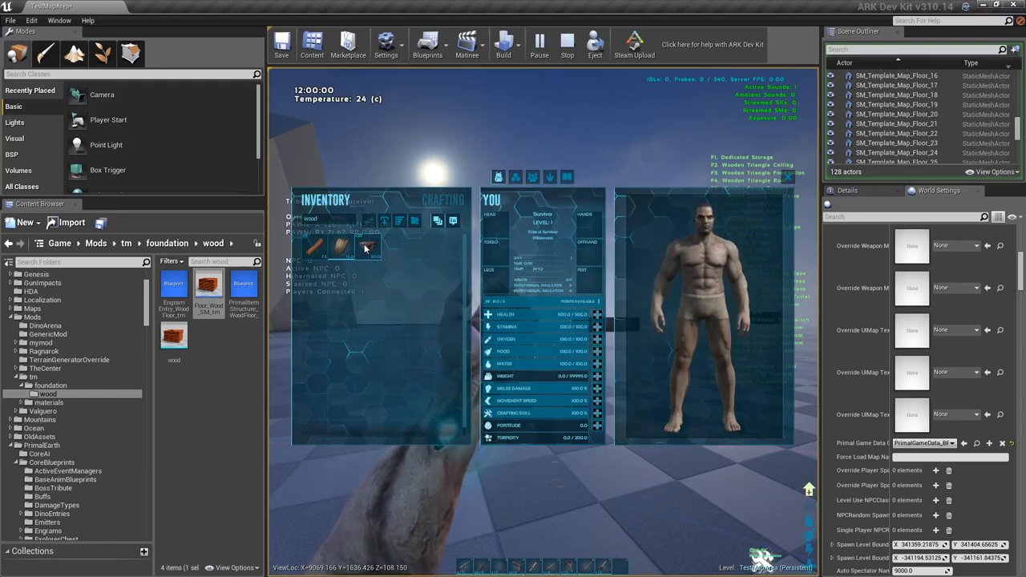
{"action": "key", "text": "i"}
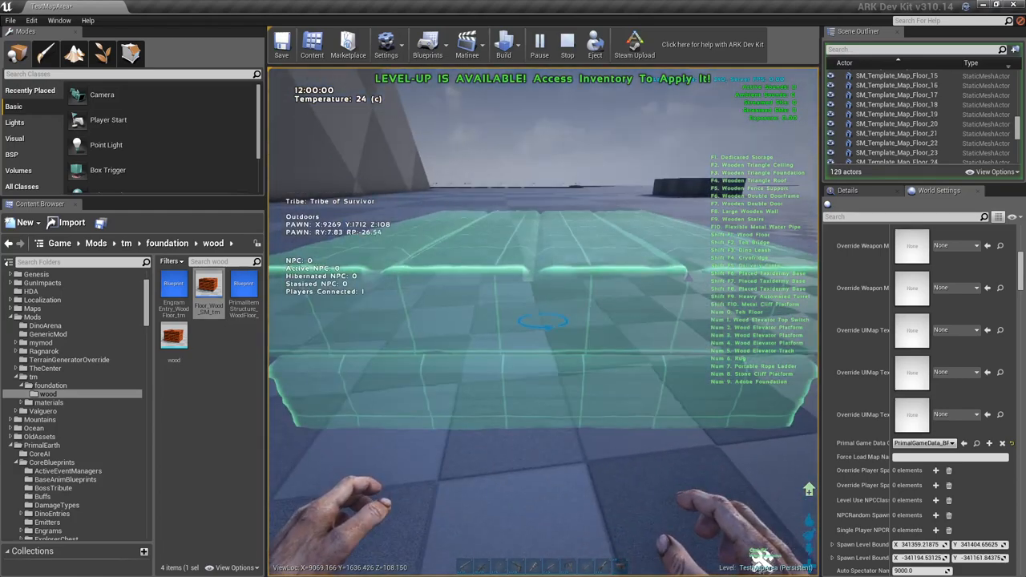
{"action": "left_click", "coordinate": [543, 321]}
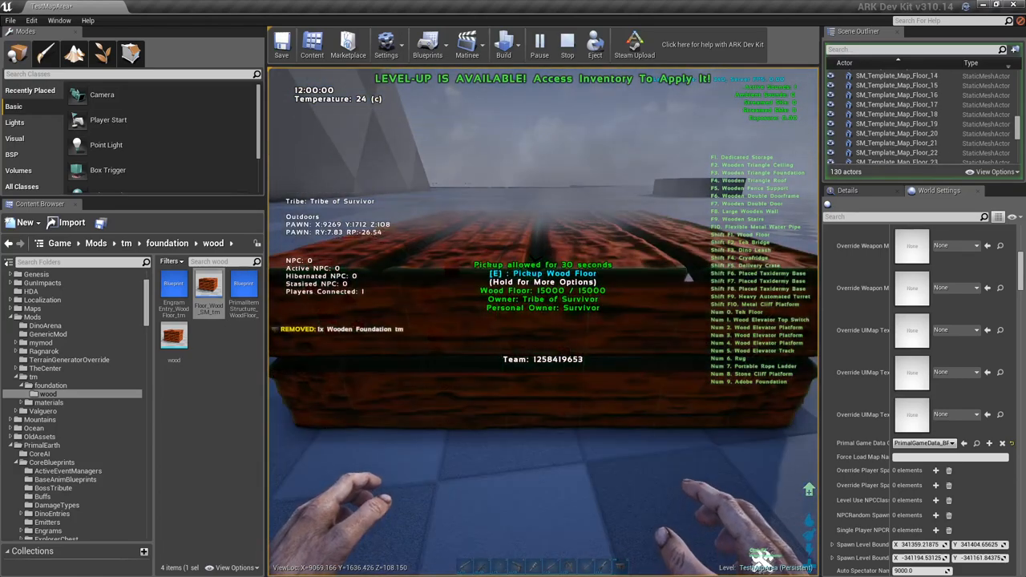
- Walk around the placed custom foundation and jump onto it to examine its sides, top surface and collision
{"action": "key", "text": "a"}
{"action": "key", "text": "w"}
{"action": "key", "text": "space"}
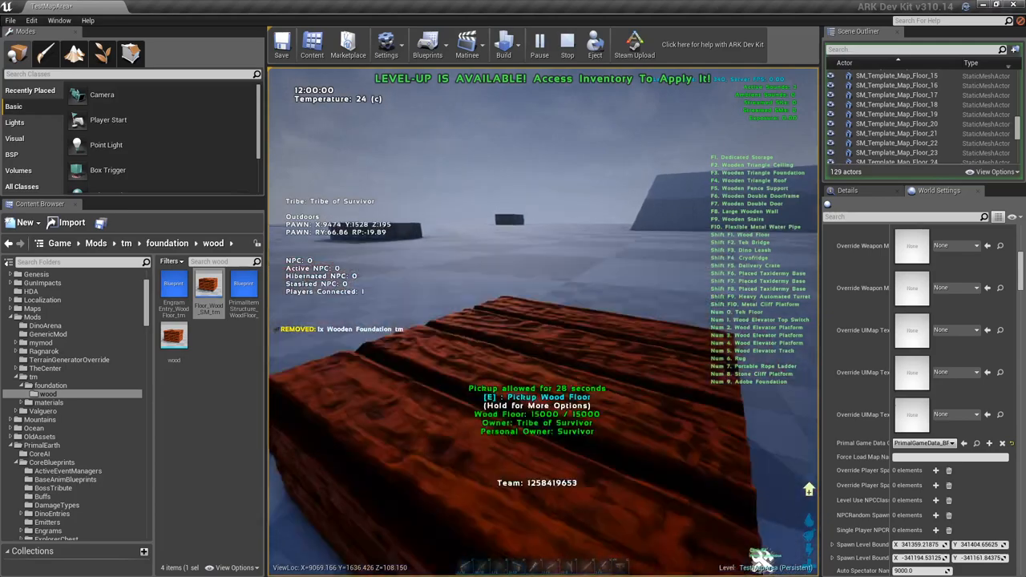
{"action": "key", "text": "s"}
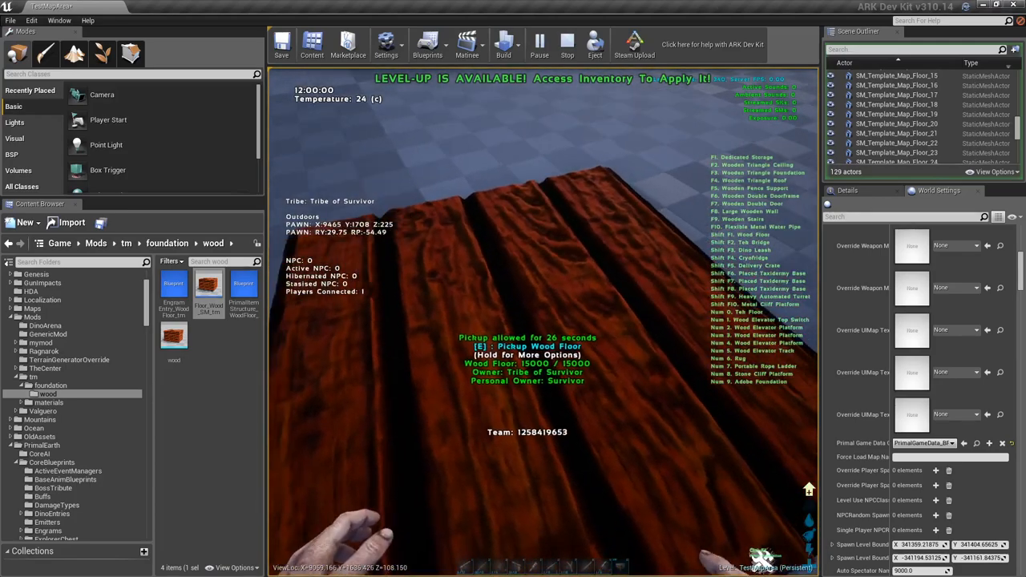
{"action": "key", "text": "a"}
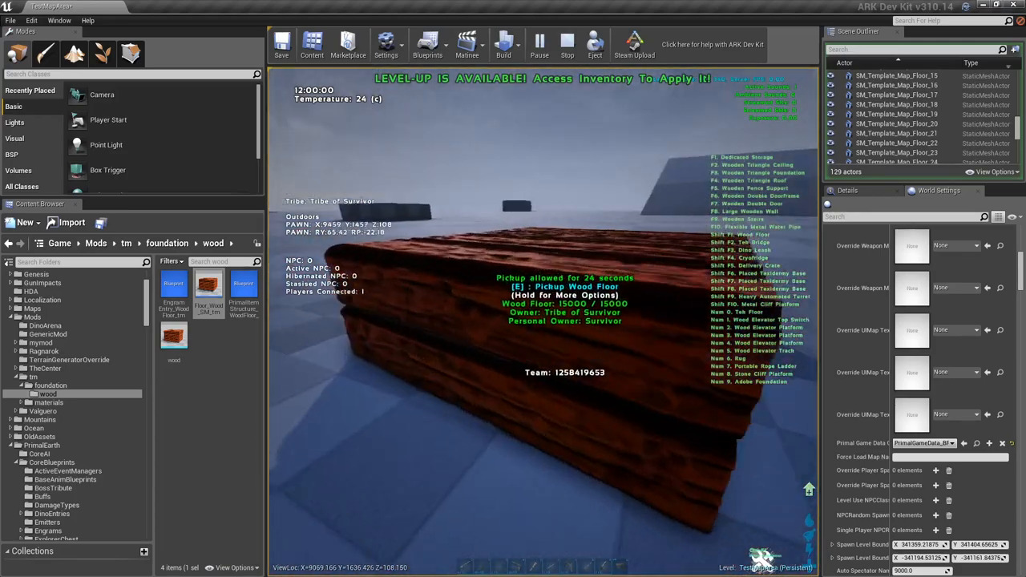
{"action": "key", "text": "a"}
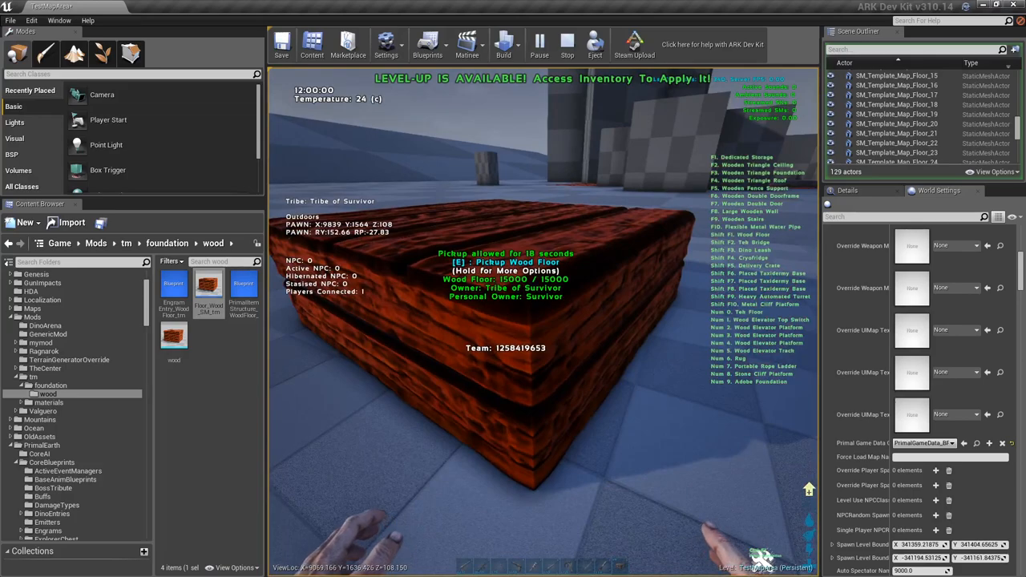
{"action": "key", "text": "s"}
{"action": "key", "text": "w"}
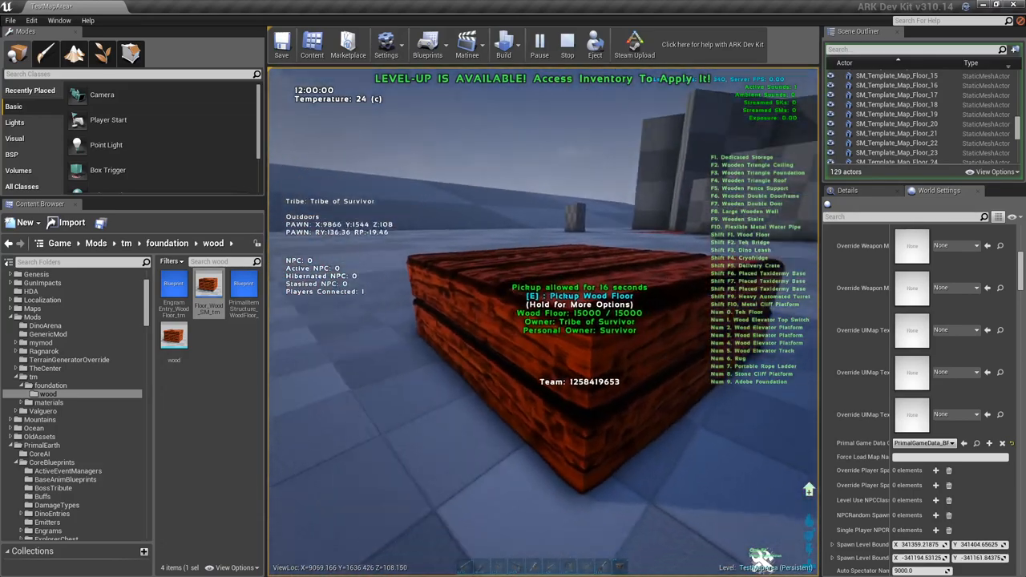
{"action": "key", "text": "w"}
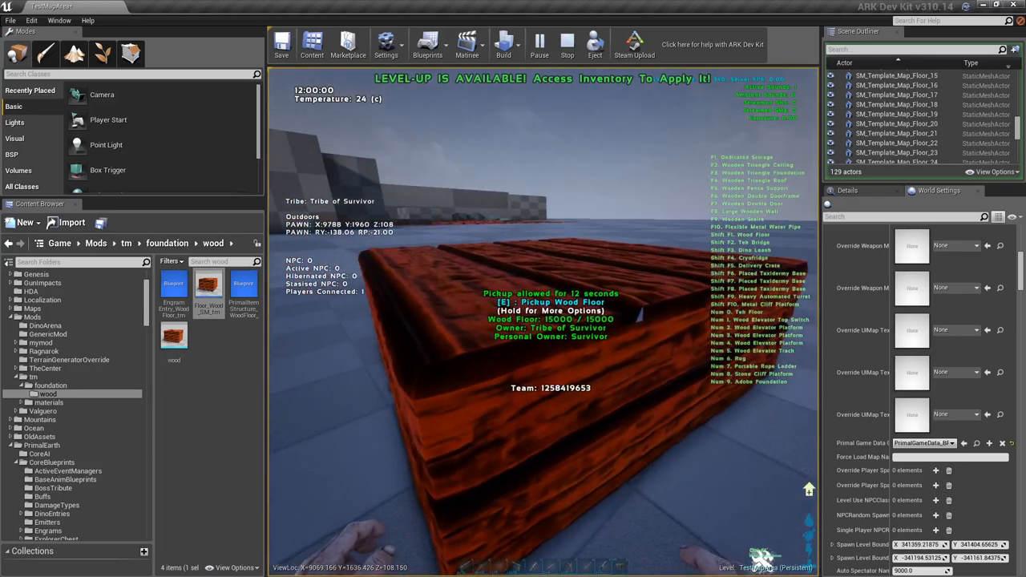
{"action": "key", "text": "a"}
{"action": "key", "text": "space"}
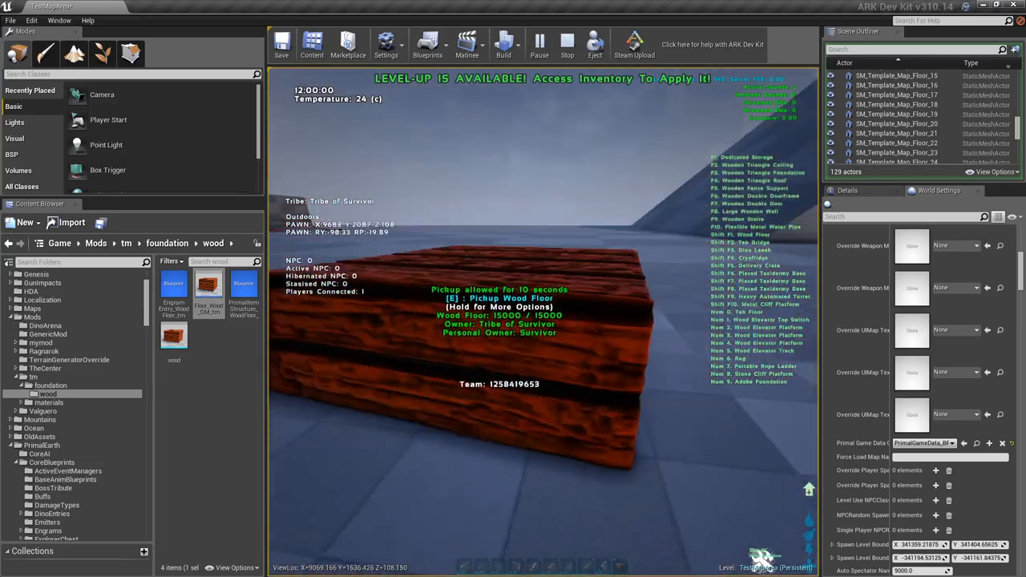
{"action": "key", "text": "space"}
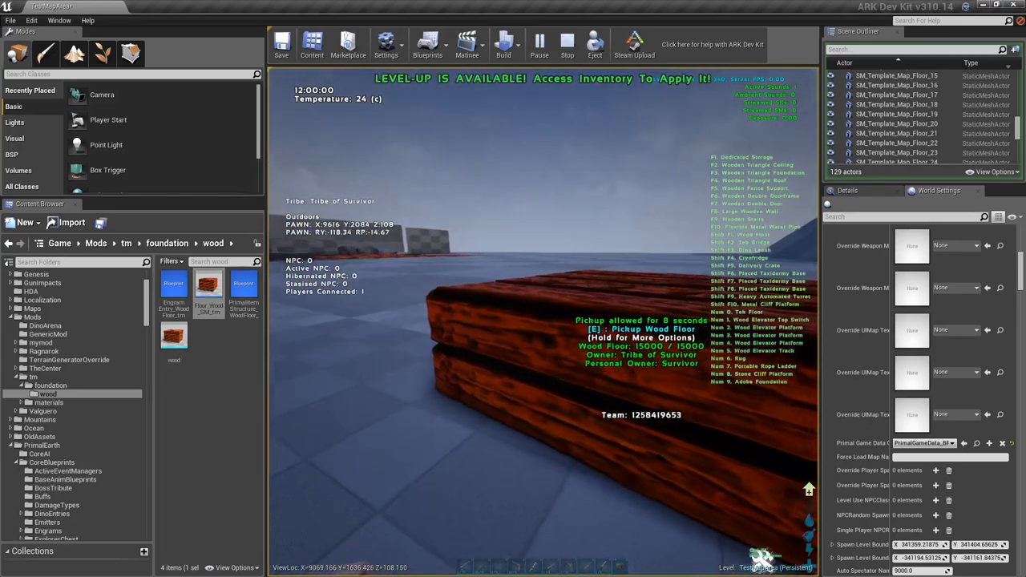
{"action": "key", "text": "w"}
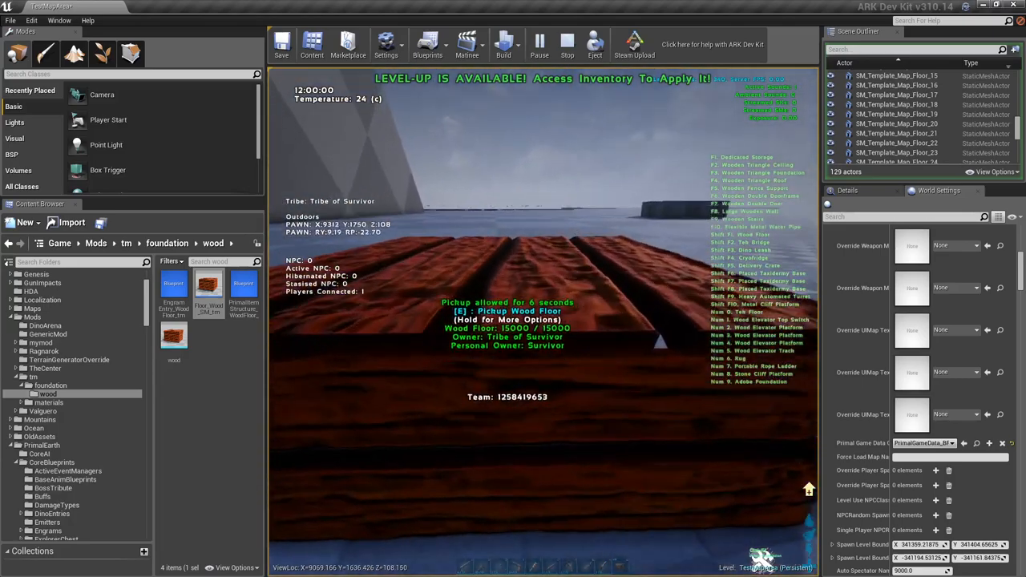
{"action": "key", "text": "space"}
{"action": "key", "text": "w"}
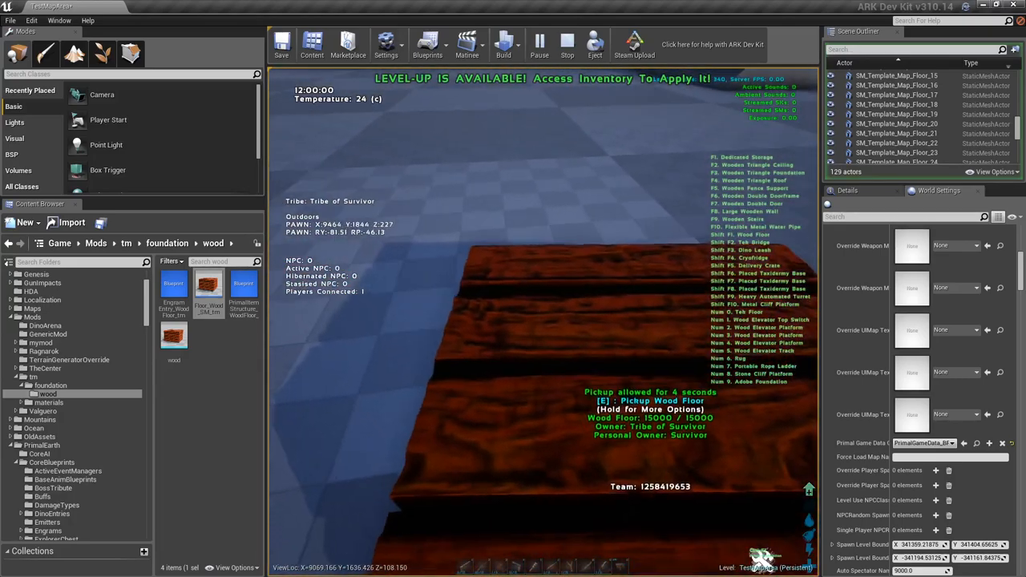